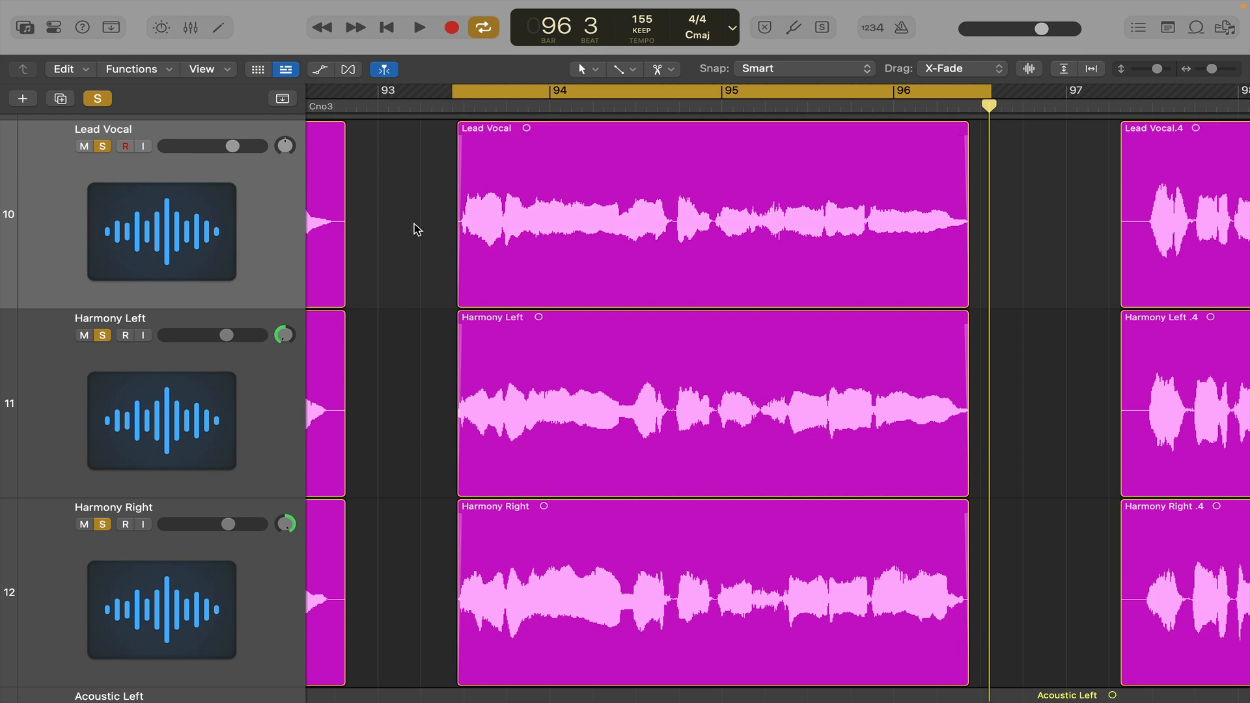
# Select the Lead Vocal region at bar 94 and play back the three soloed vocal tracks over the cycle range
pyautogui.click(508, 205)
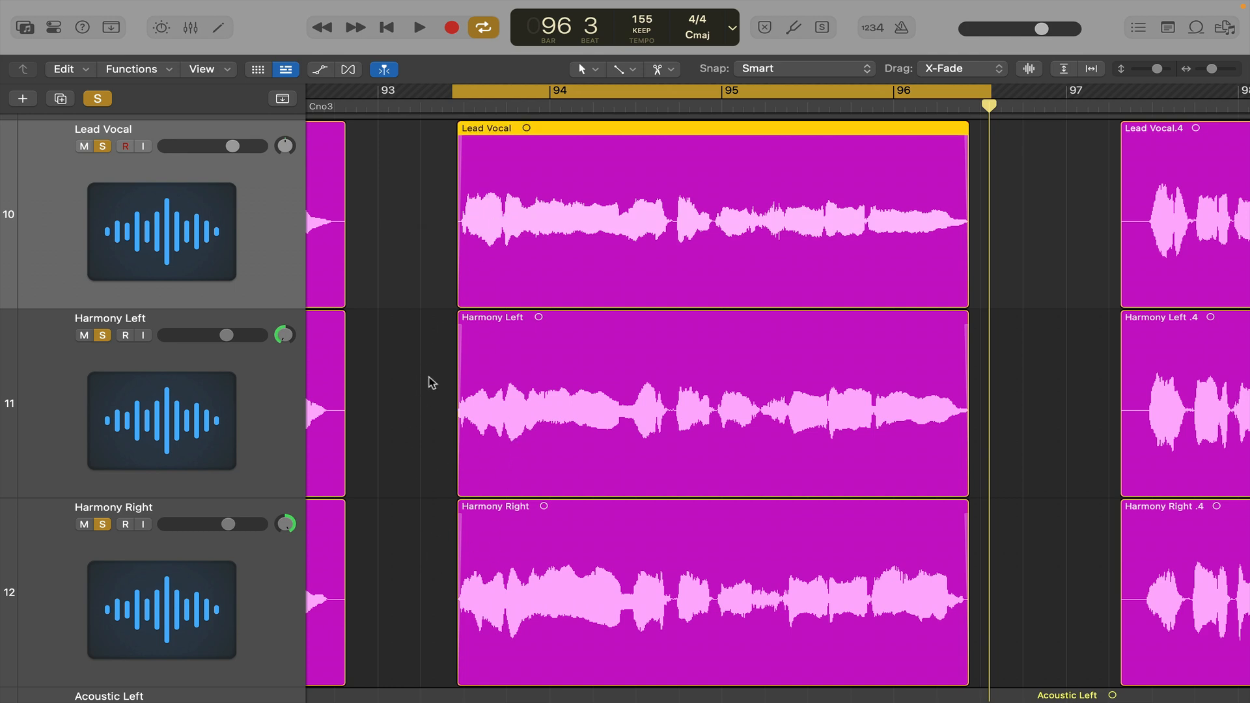
pyautogui.press('space')
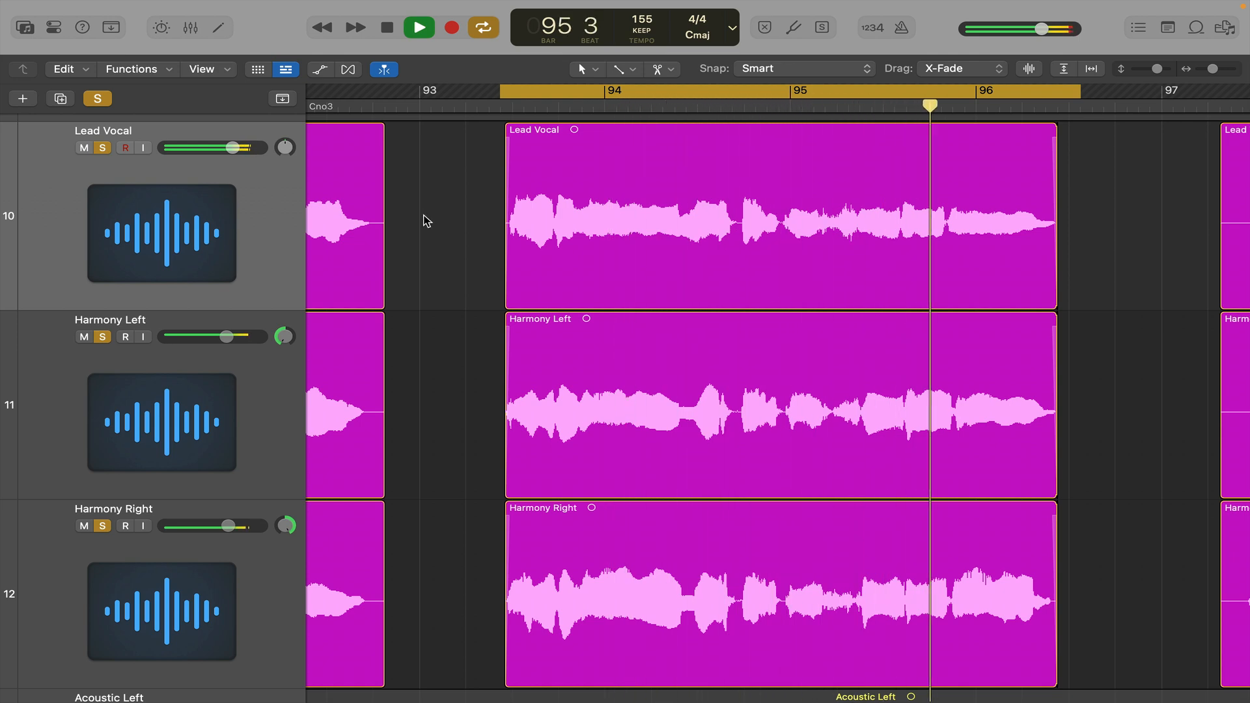
pyautogui.press('space')
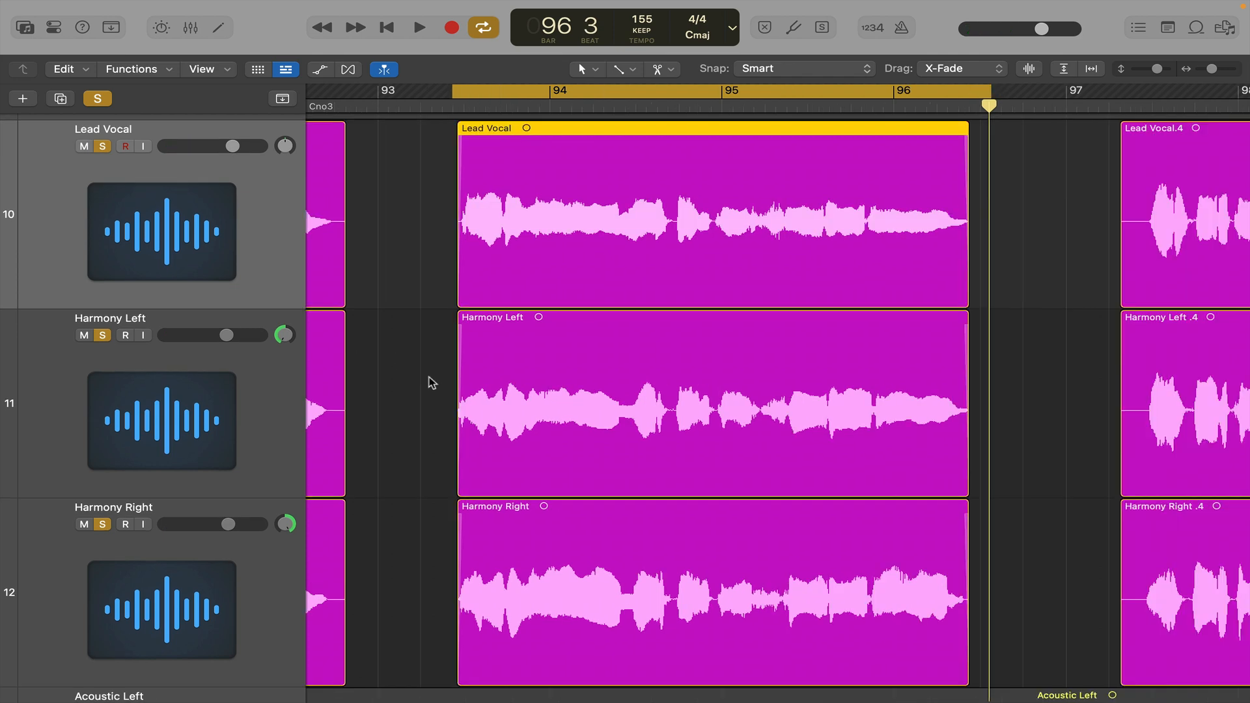
# Show the Groove Track component in the track headers and make Lead Vocal the groove leader
pyautogui.rightClick(269, 187)
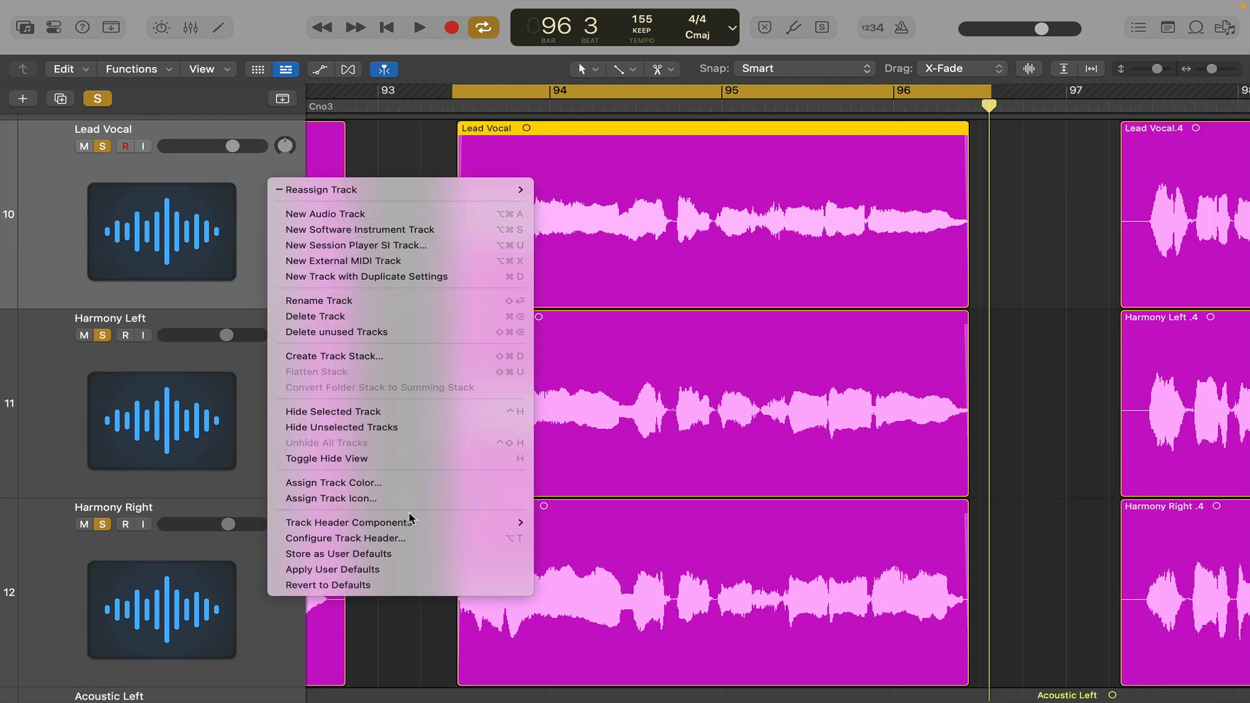
pyautogui.moveTo(412, 521)
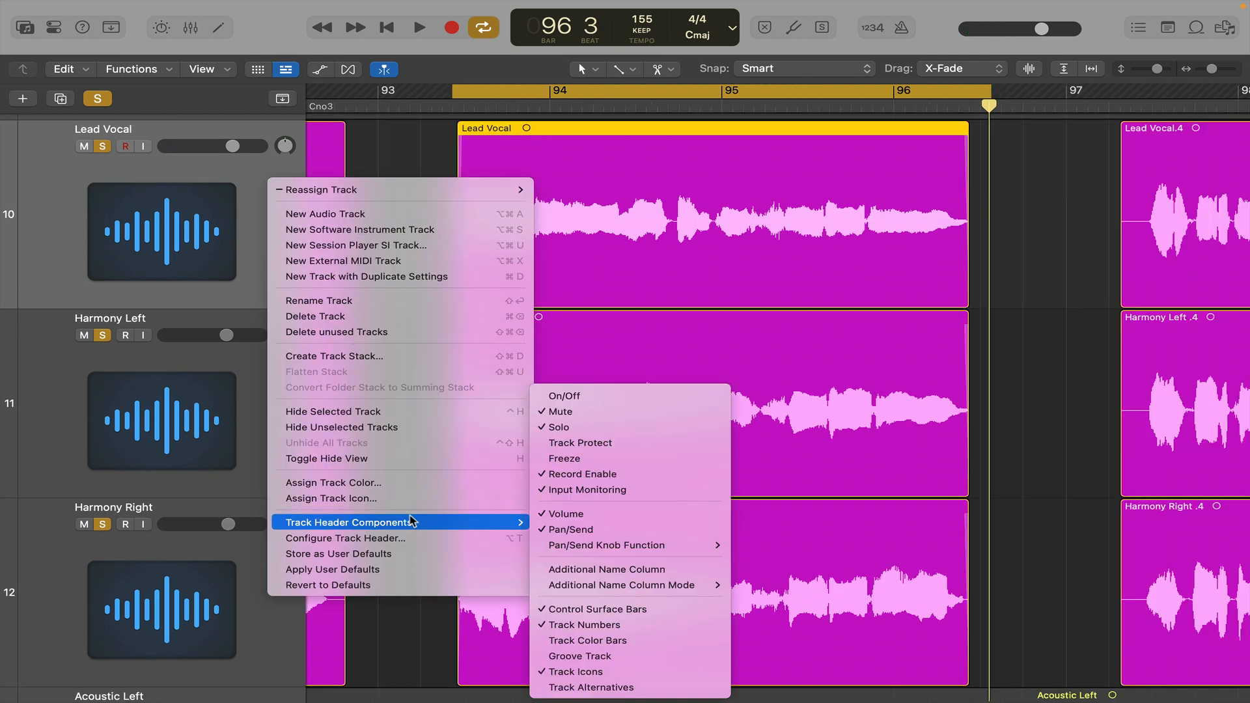
pyautogui.click(618, 657)
pyautogui.click(8, 217)
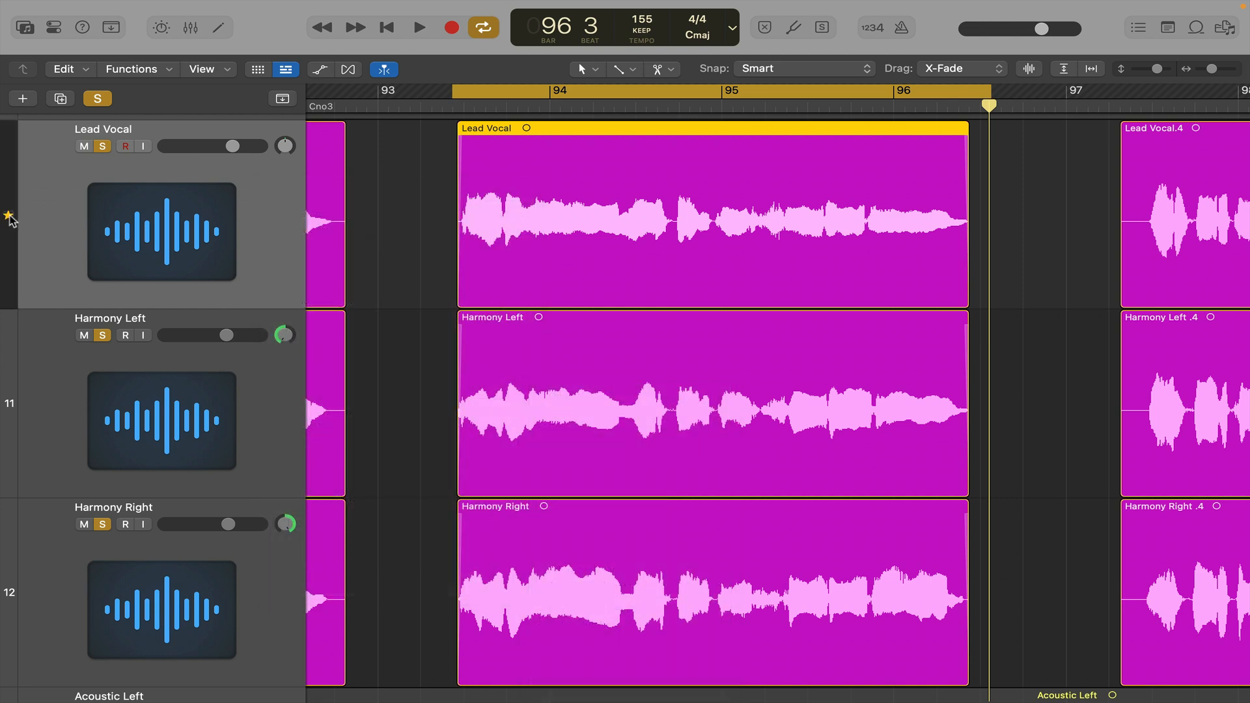
pyautogui.click(10, 217)
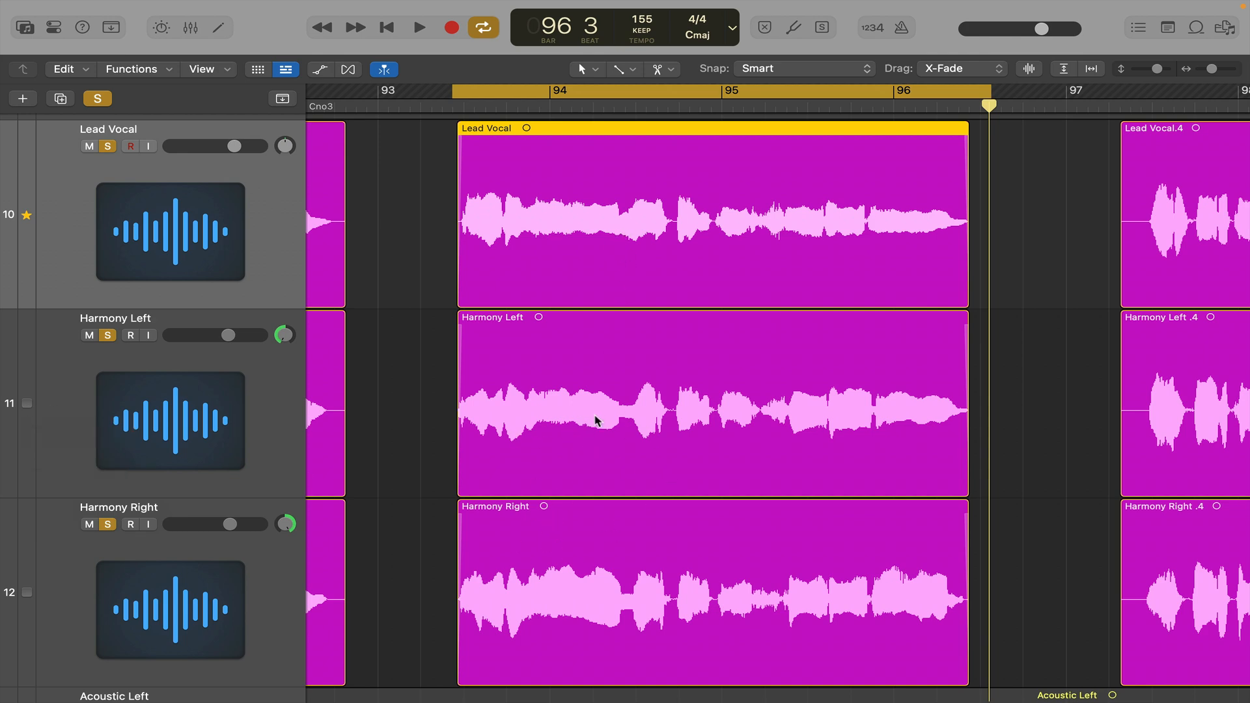
# Make Harmony Left and Harmony Right follow the groove track and play back the tightened vocals
pyautogui.click(27, 403)
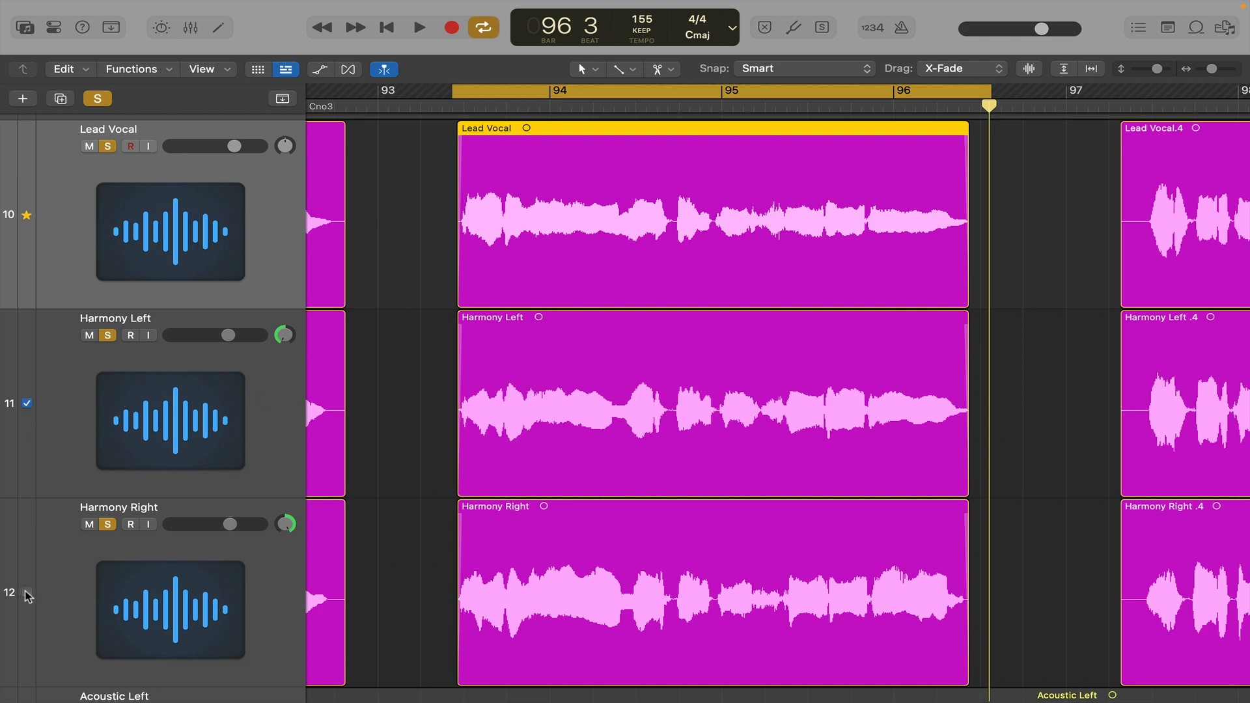
pyautogui.click(27, 593)
pyautogui.press('space')
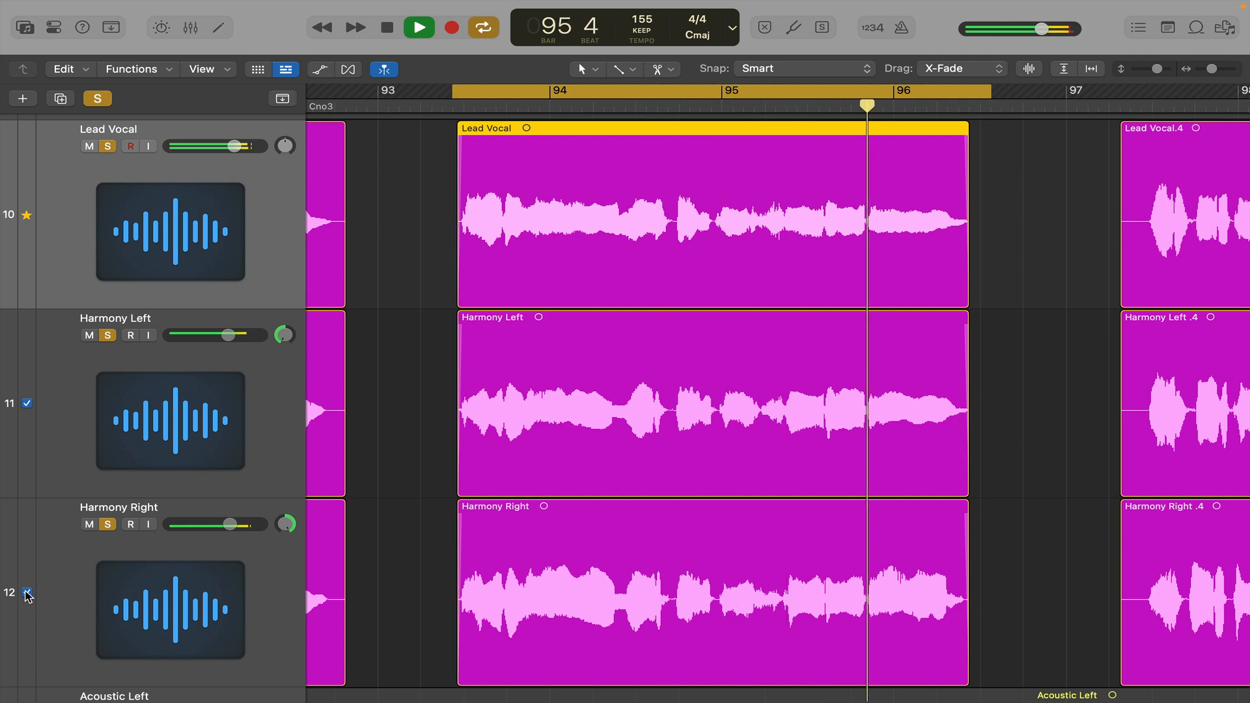
pyautogui.press('space')
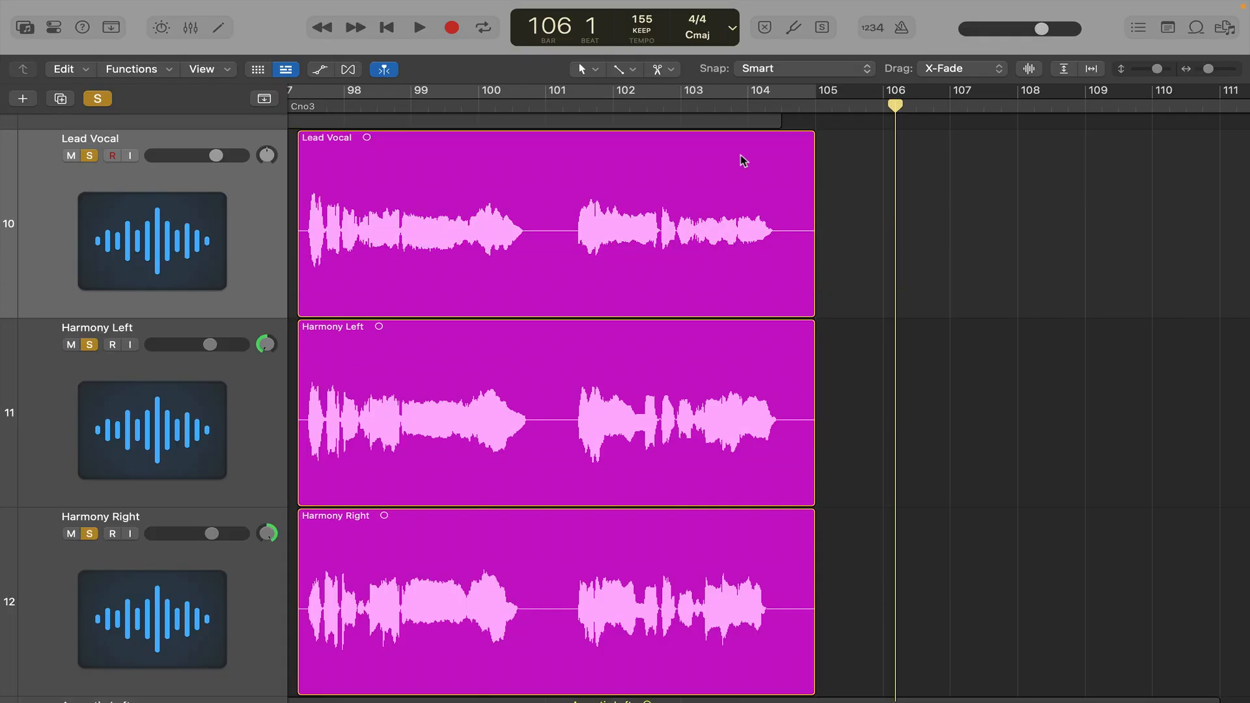
# Duplicate the Lead Vocal region that starts after bar 97 so that the copy begins just after bar 105
pyautogui.click(653, 159)
pyautogui.moveTo(579, 170); pyautogui.dragTo(1109, 191)
pyautogui.press('super+z')
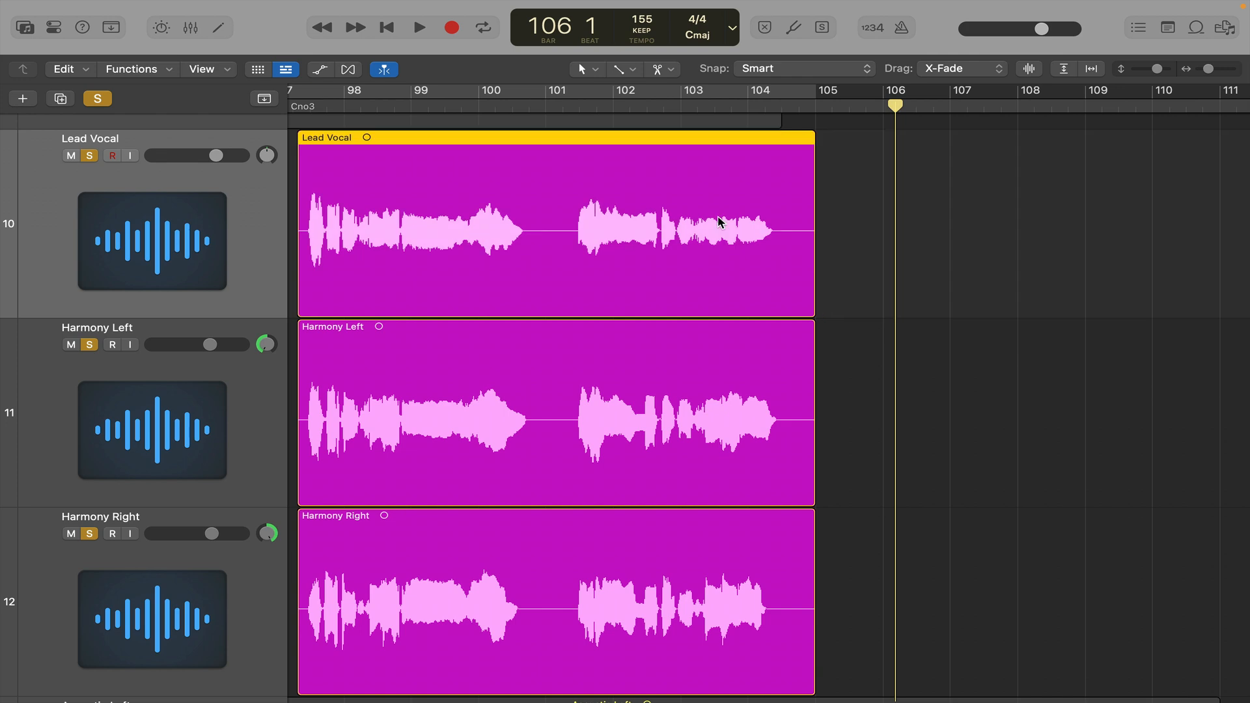
pyautogui.press('super+shift+z')
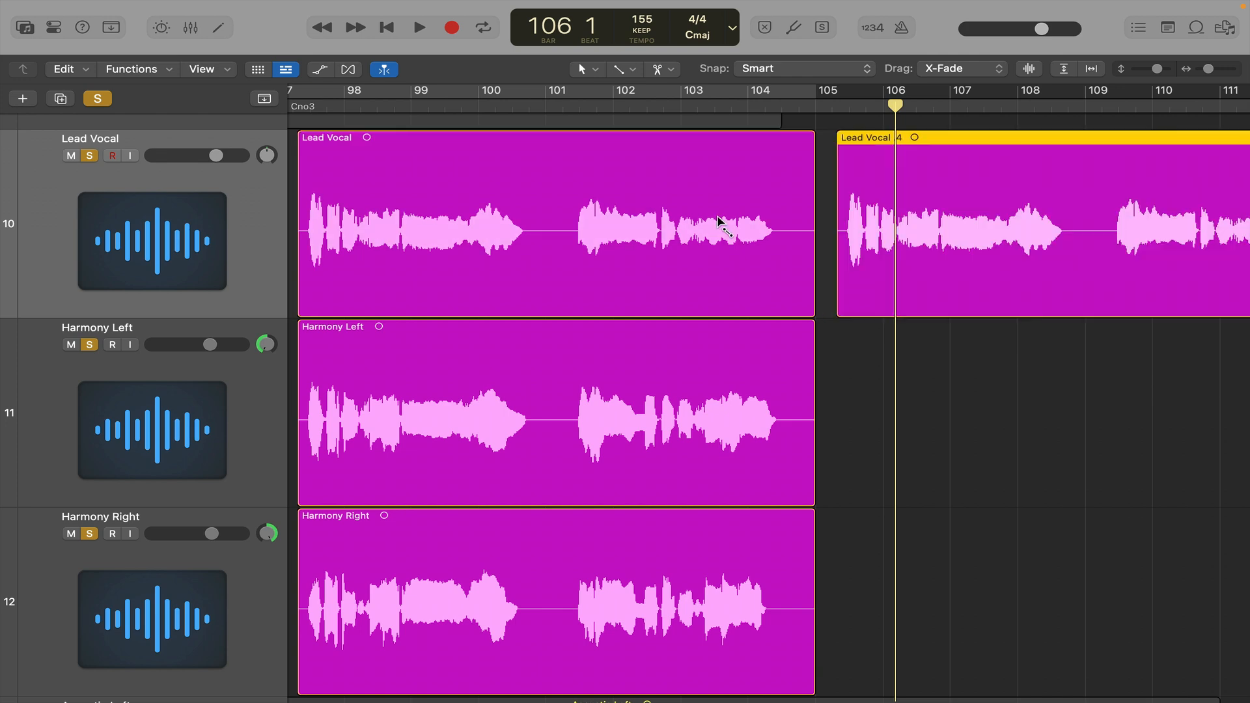
# Repeat the Harmony Left and Harmony Right regions that start after bar 97 once along their tracks
pyautogui.scroll(-3, 1076, 383)
pyautogui.scroll(-3, 990, 475)
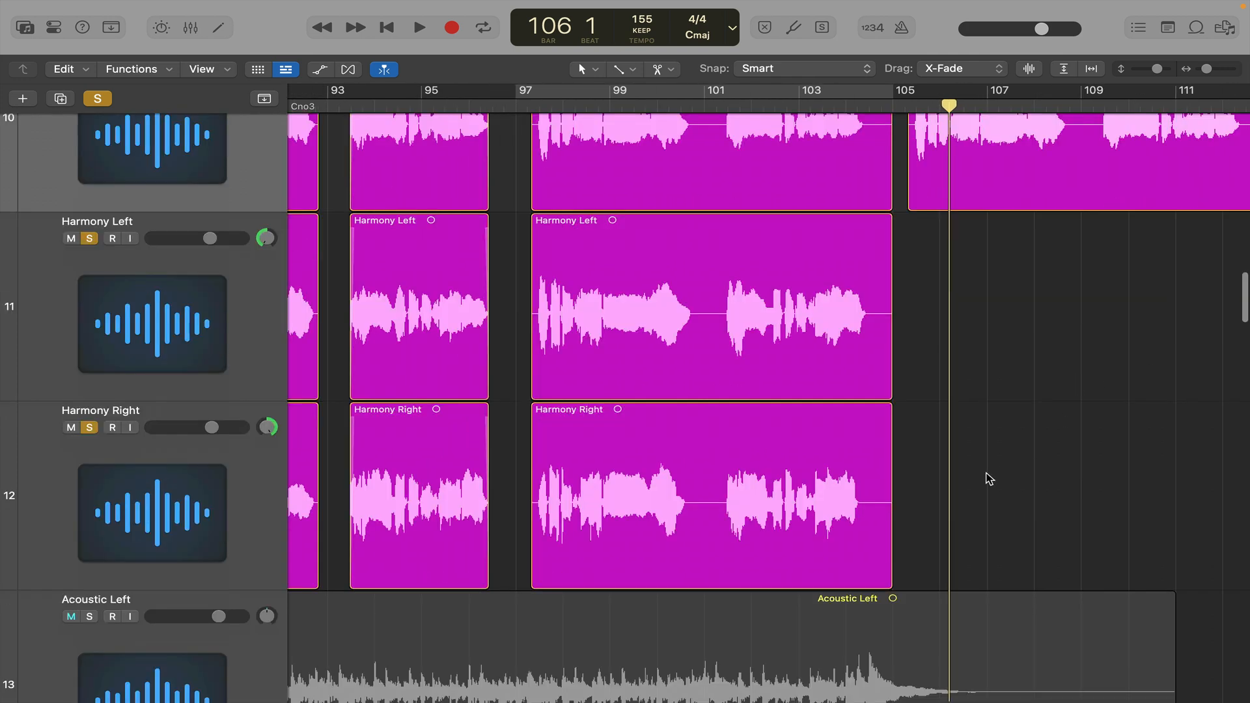
pyautogui.moveTo(915, 522); pyautogui.dragTo(854, 306)
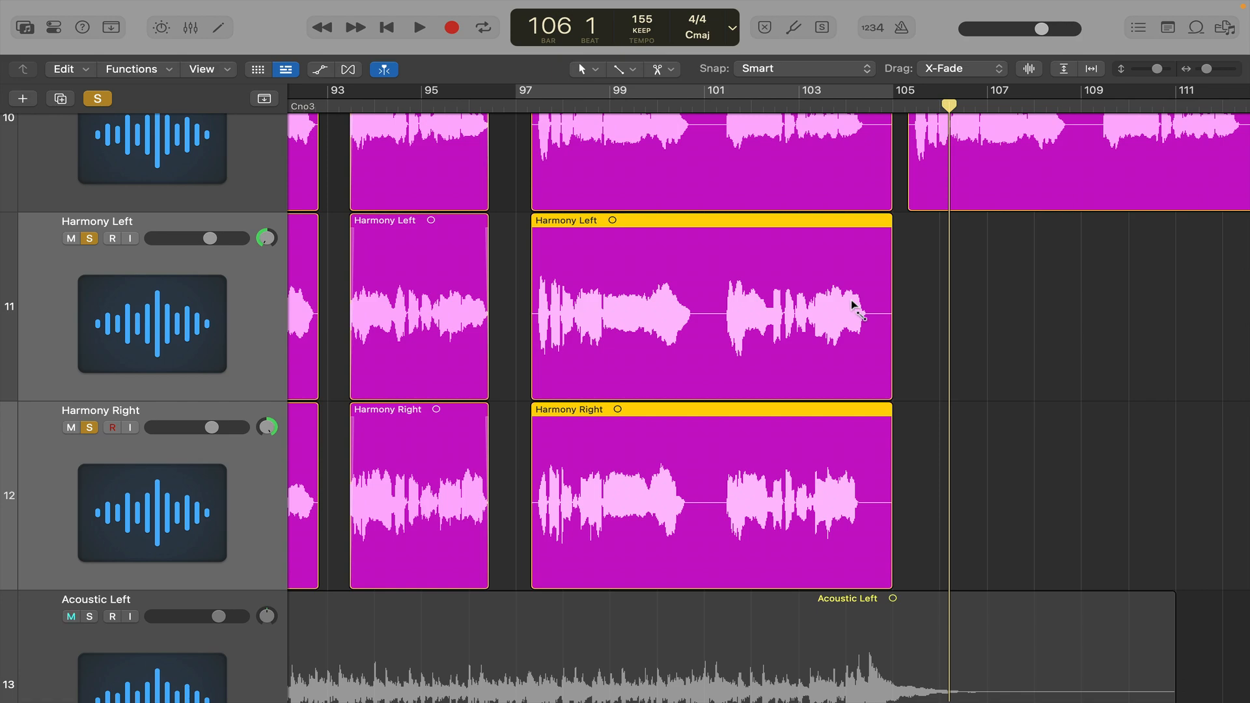
pyautogui.press('super+r')
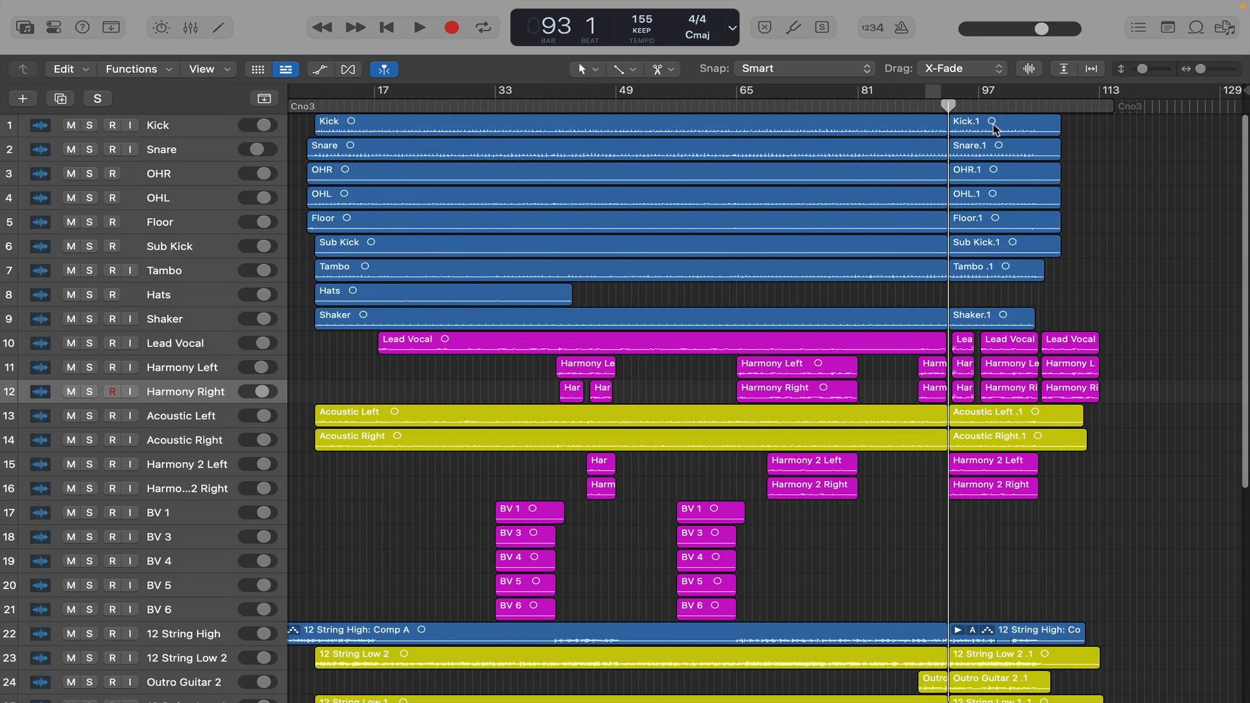
# Set the cycle range from bar 93 to about bar 108 and repeat that whole section across all tracks
pyautogui.moveTo(950, 99); pyautogui.dragTo(1063, 98)
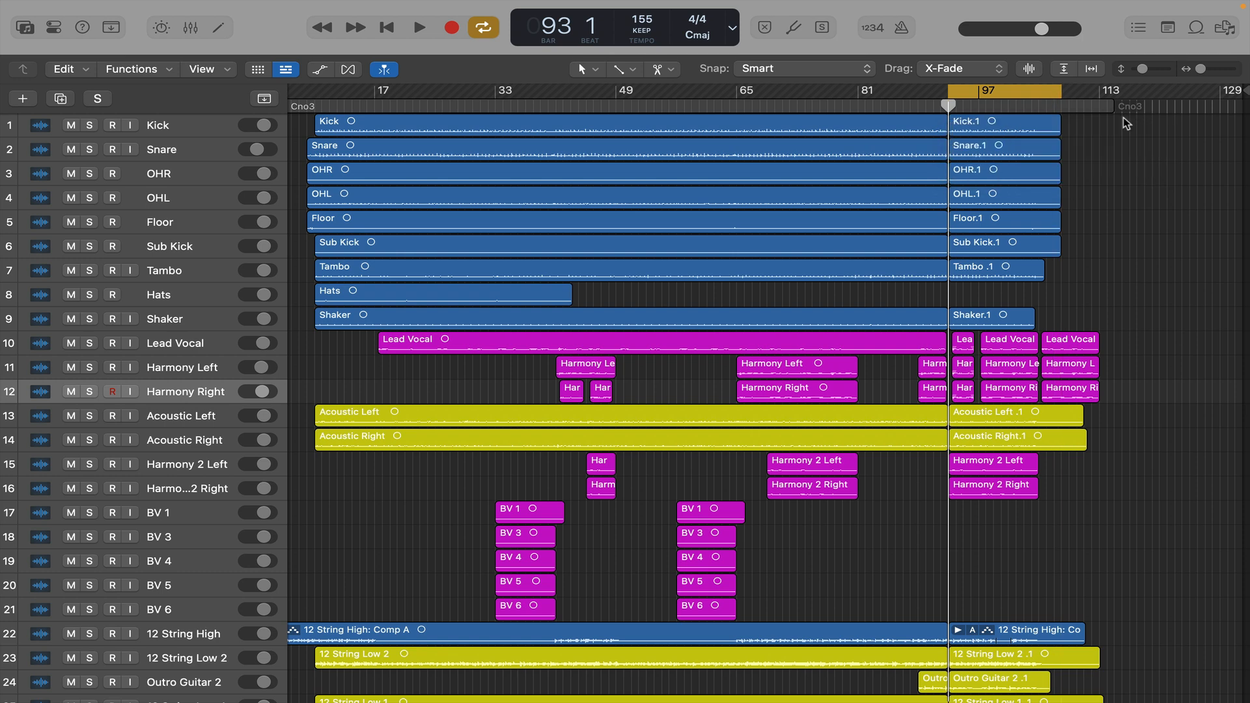
pyautogui.press('ctrl+super+r')
pyautogui.click(1214, 160)
# Play back the soloed Lead Vocal over the cycle range starting at bar 41
pyautogui.hscroll(1, 1216, 161)
pyautogui.scroll(5, 1216, 161)
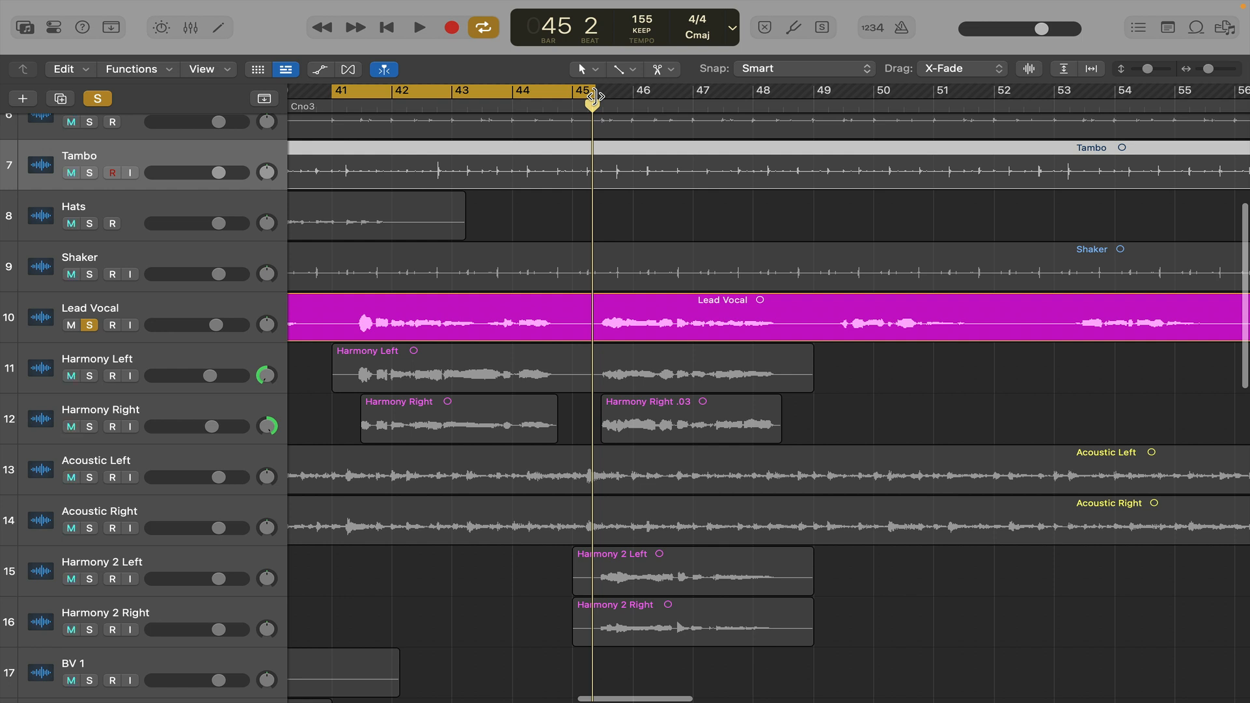
pyautogui.press('space')
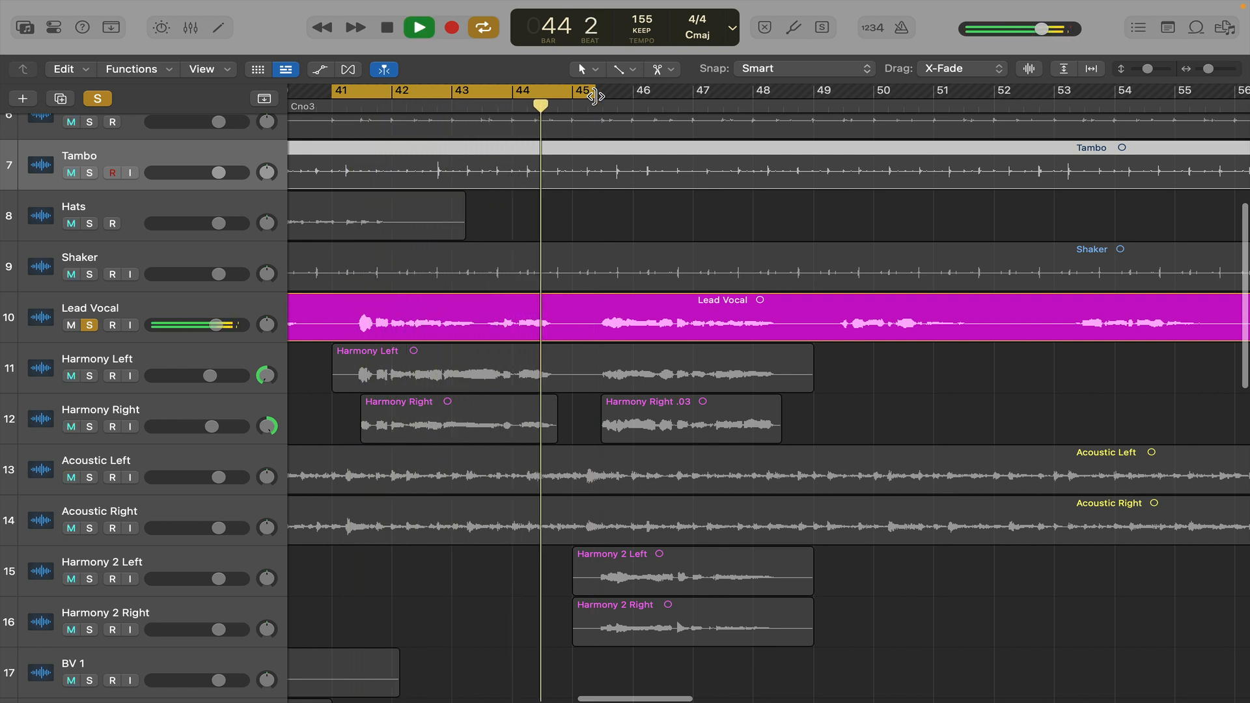
pyautogui.press('space')
# Remove silence from the long Lead Vocal region with a -48 dB threshold and 0.1000 sec minimum silence, and audition the result
pyautogui.click(479, 310)
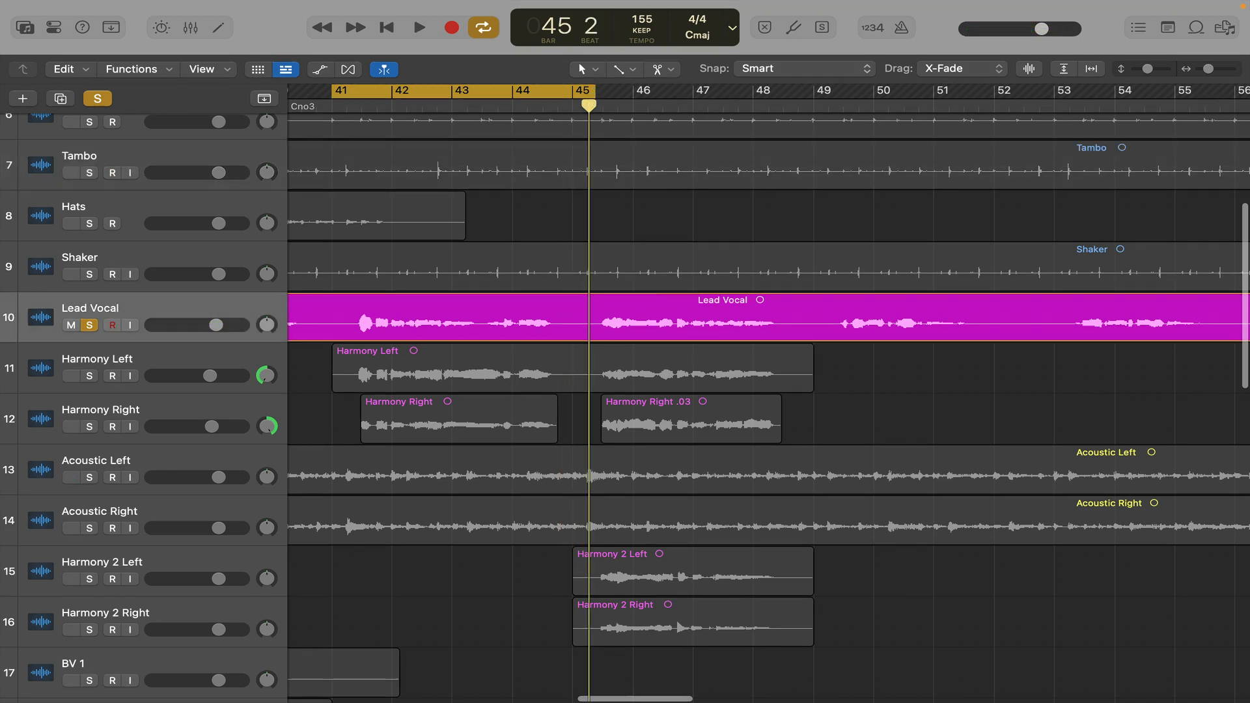
pyautogui.click(479, 315)
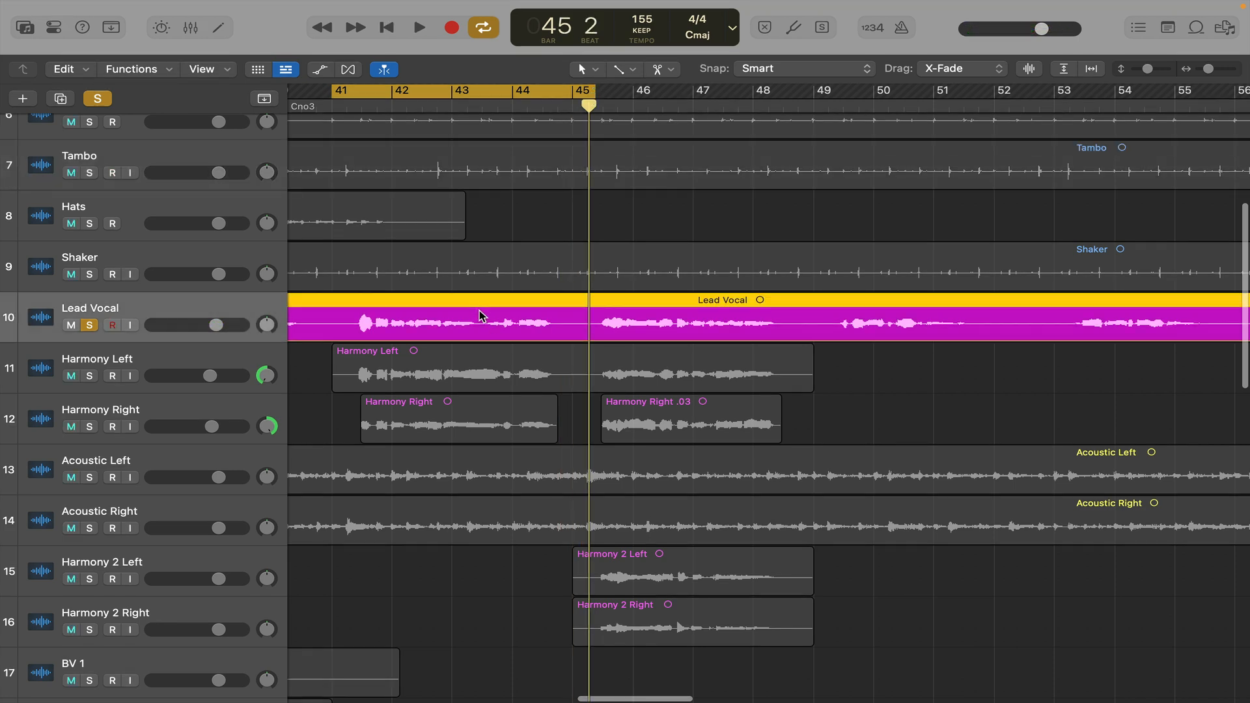
pyautogui.hotkey('ctrl', 'x')
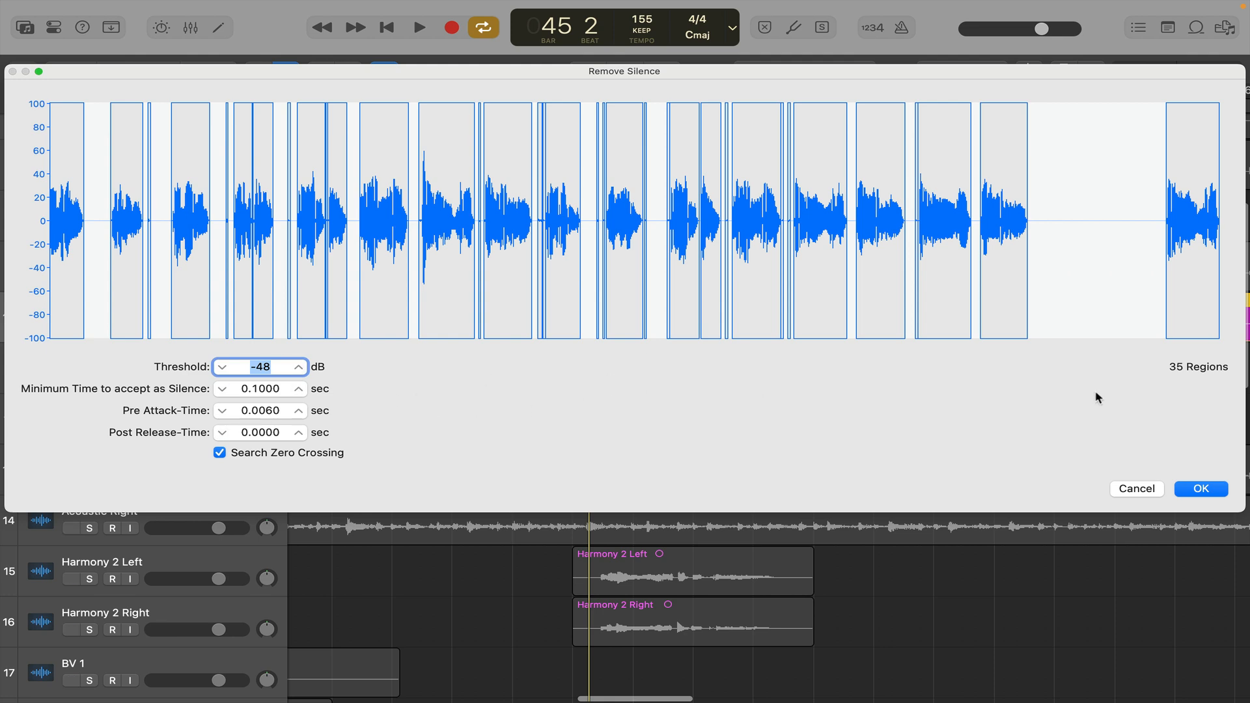
pyautogui.click(1205, 486)
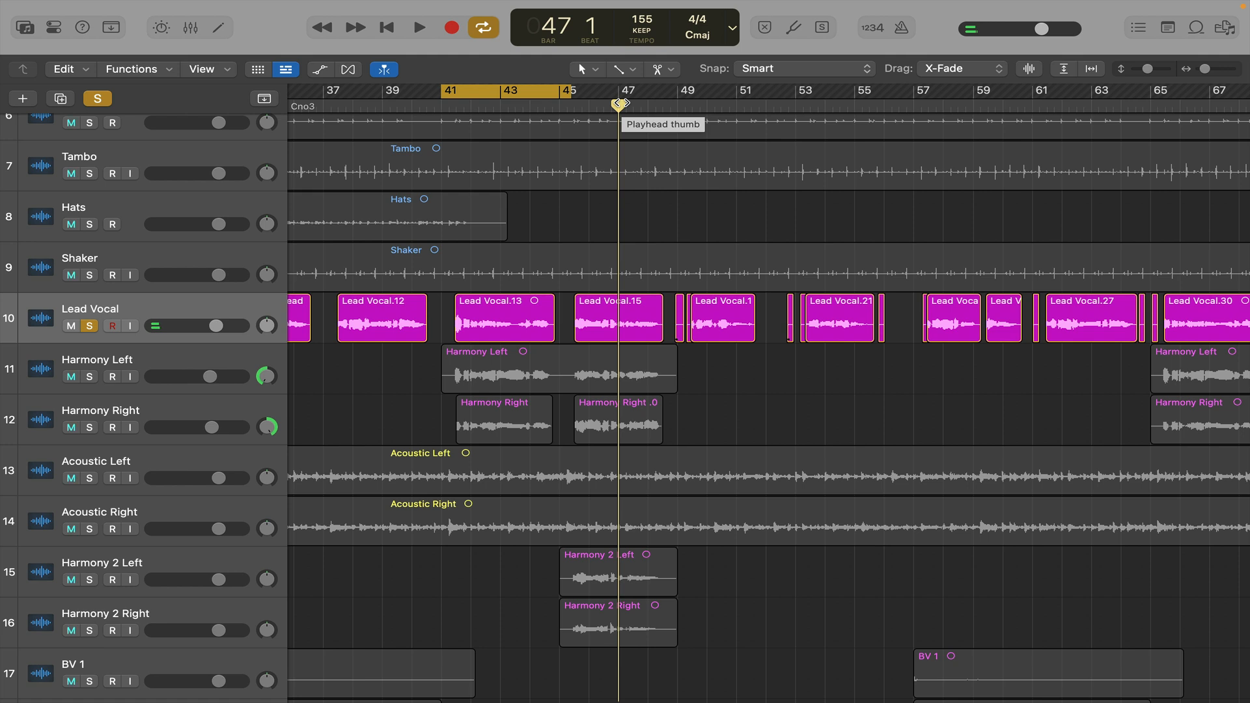
pyautogui.press('space')
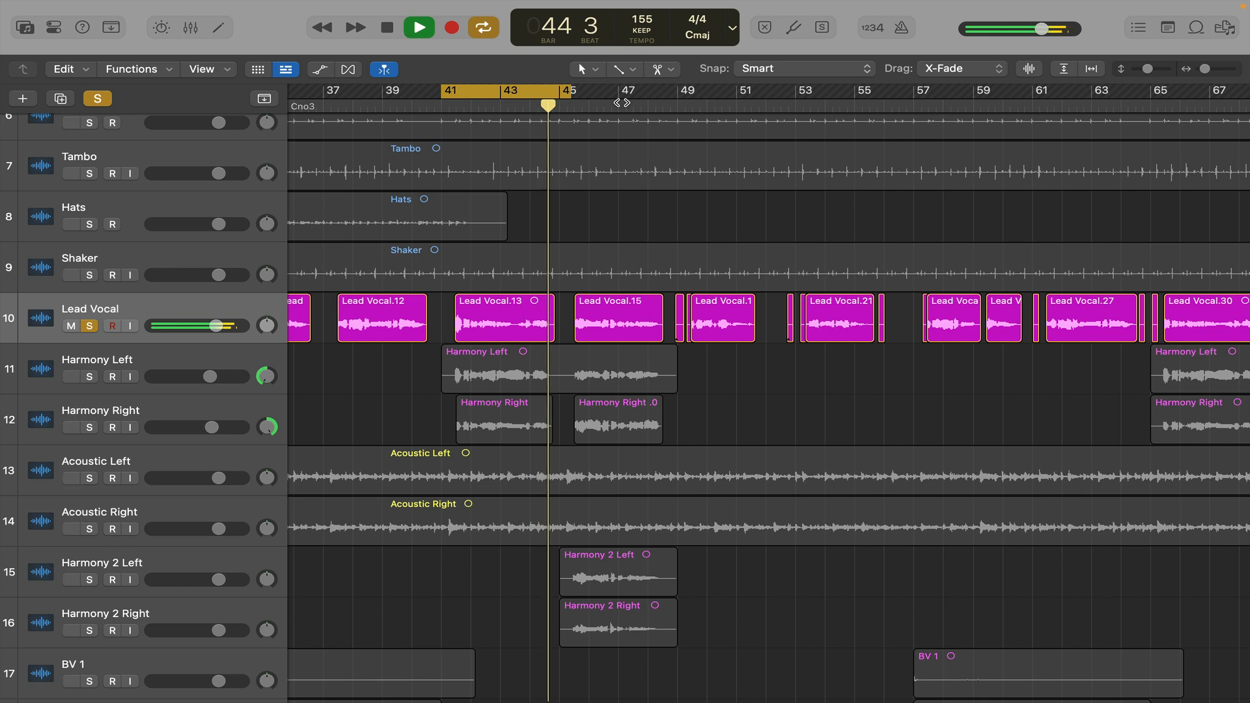
pyautogui.press('space')
# Trim the end of the Lead Vocal.13 region back to about three quarters through bar 44
pyautogui.scroll(6, 623, 256)
pyautogui.hscroll(-4, 623, 257)
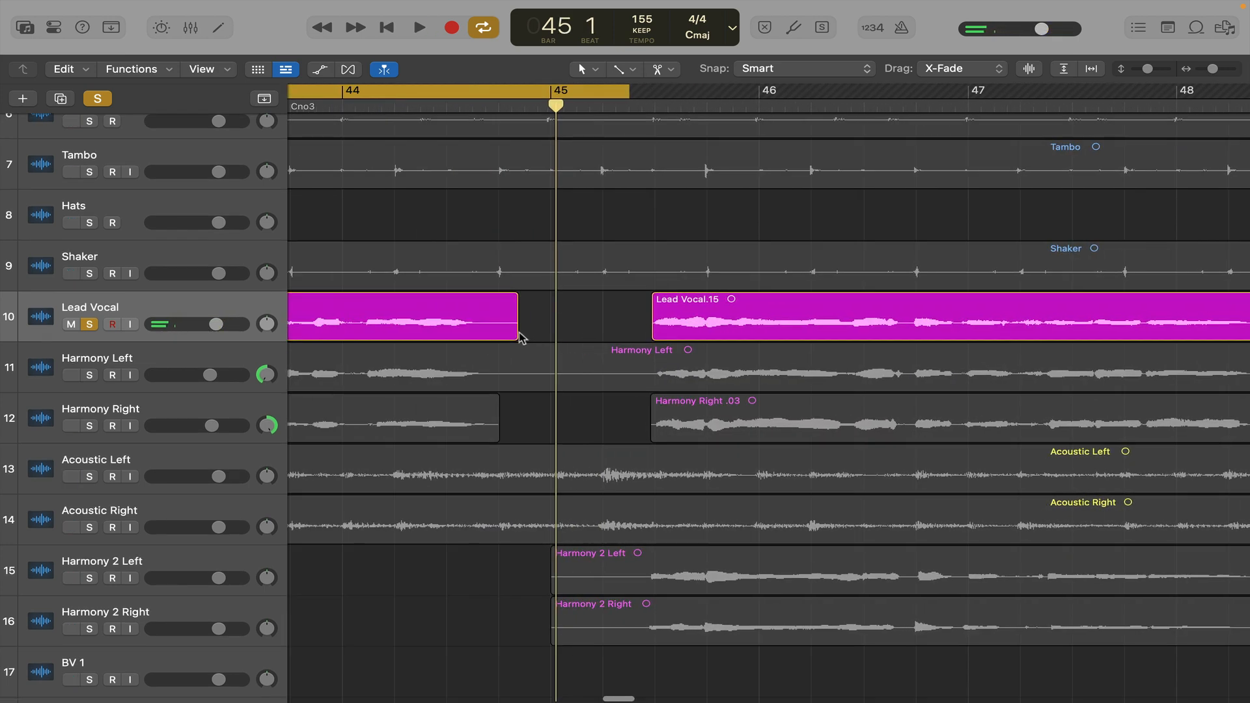
pyautogui.moveTo(515, 334); pyautogui.dragTo(490, 333)
# Audition the trimmed Lead Vocal.13 phrase within the cycle range
pyautogui.press('space')
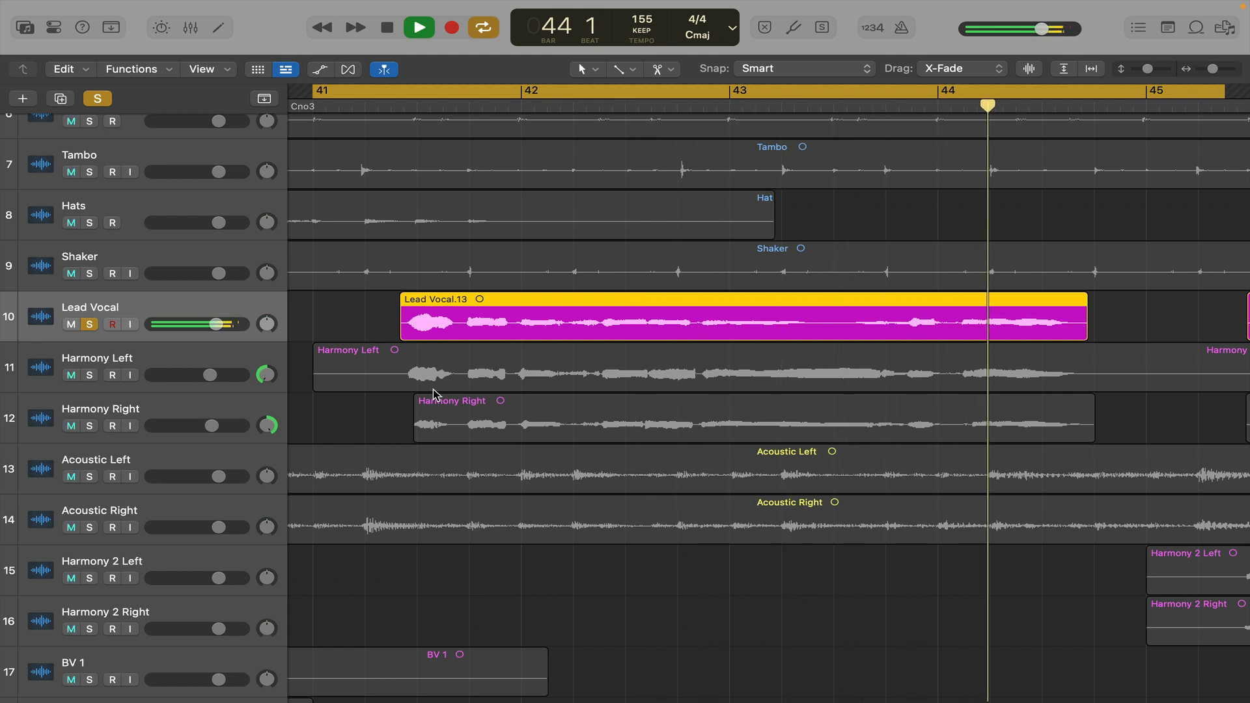
pyautogui.press('space')
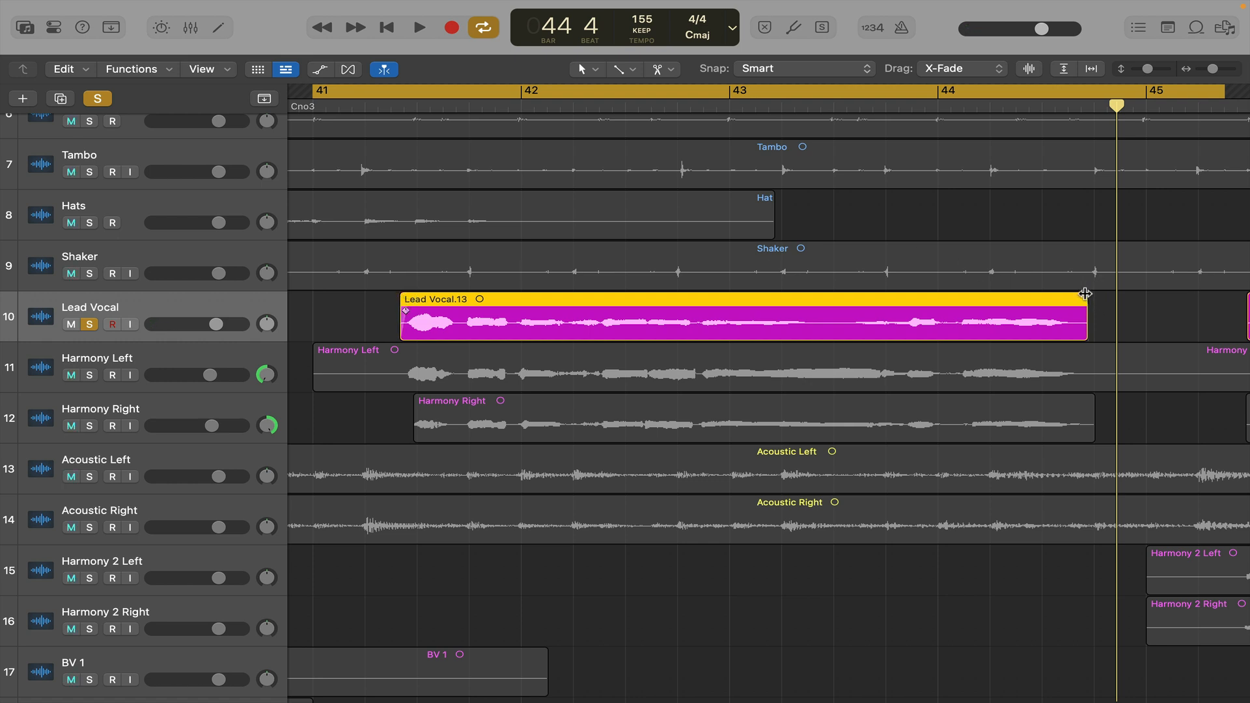
pyautogui.press('space')
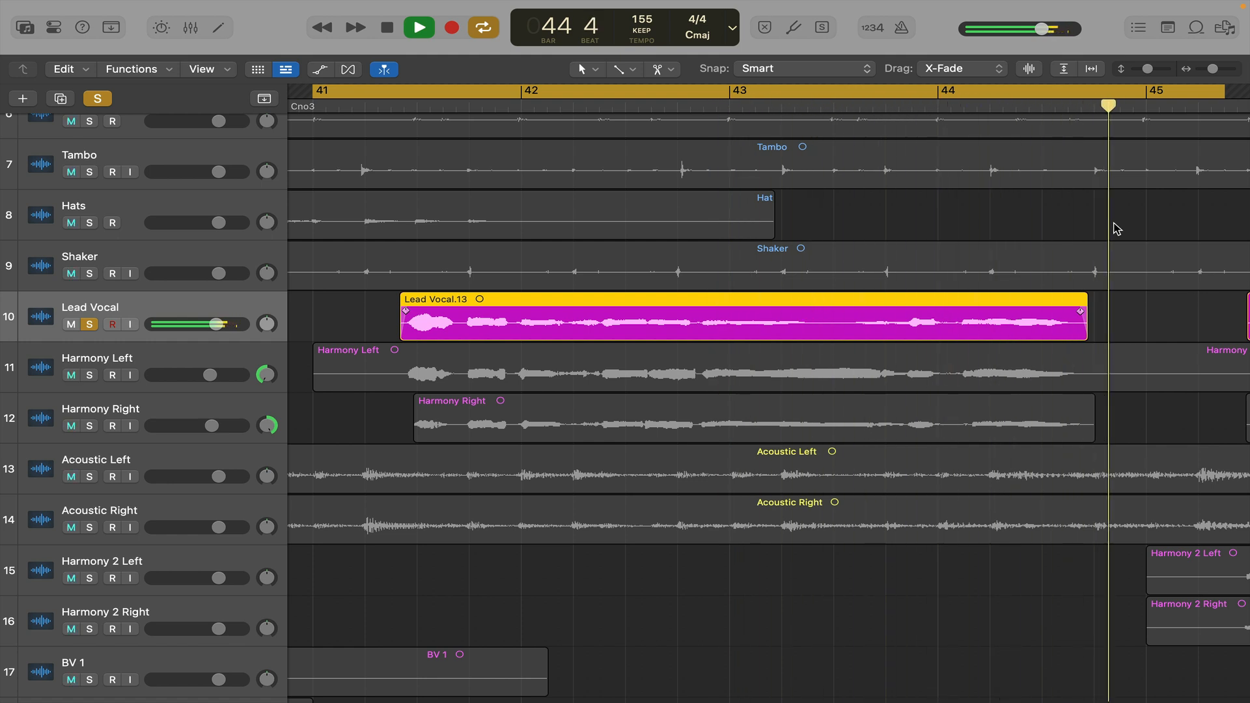
pyautogui.press('space')
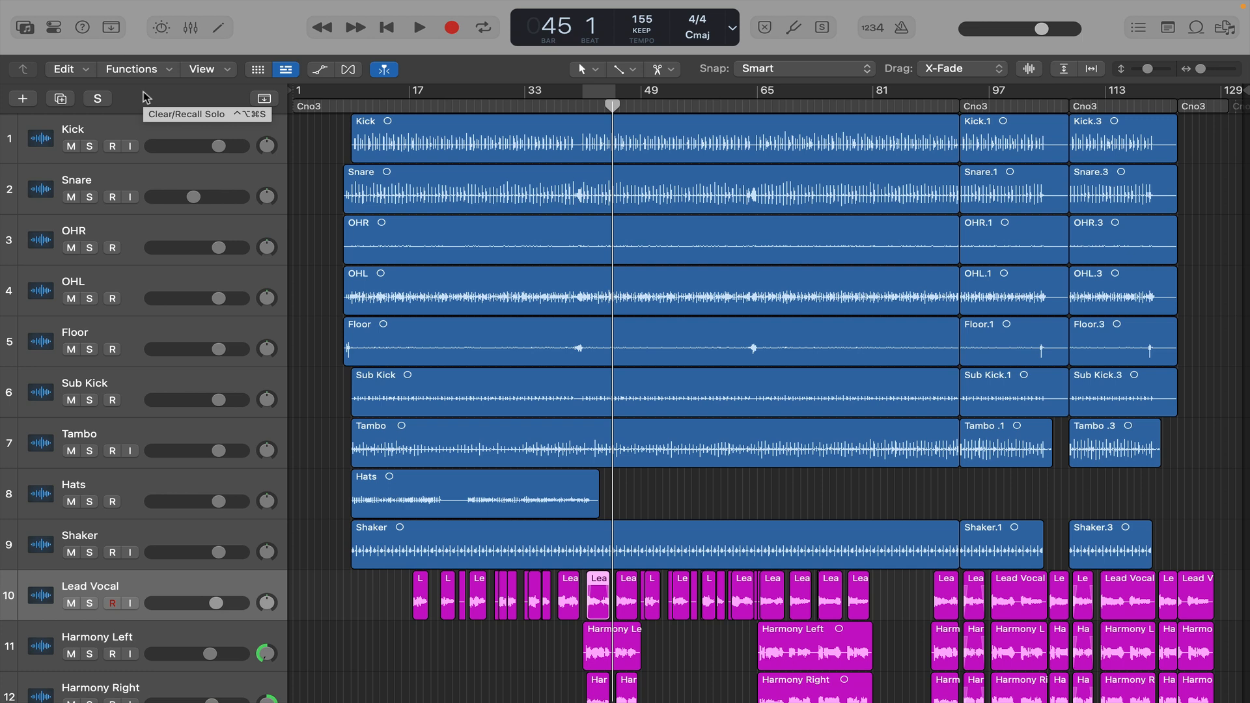
# Show the Freeze component in the track headers
pyautogui.click(162, 128)
pyautogui.rightClick(162, 128)
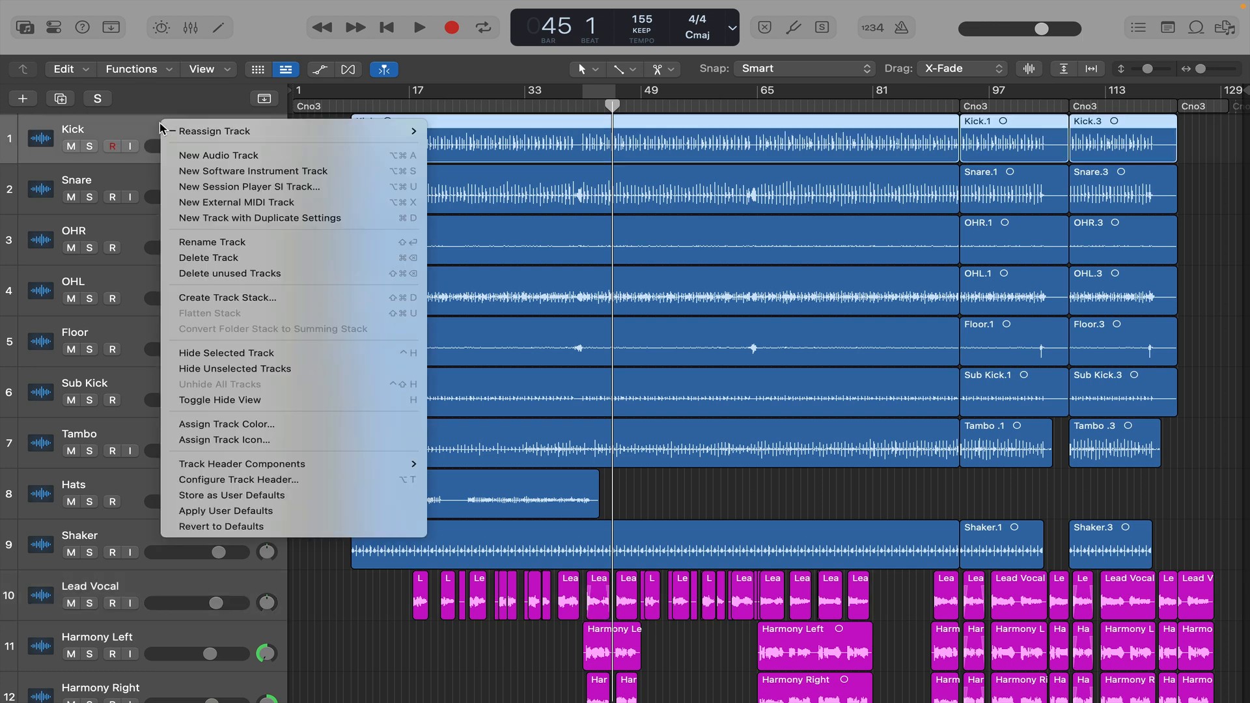
pyautogui.moveTo(290, 465)
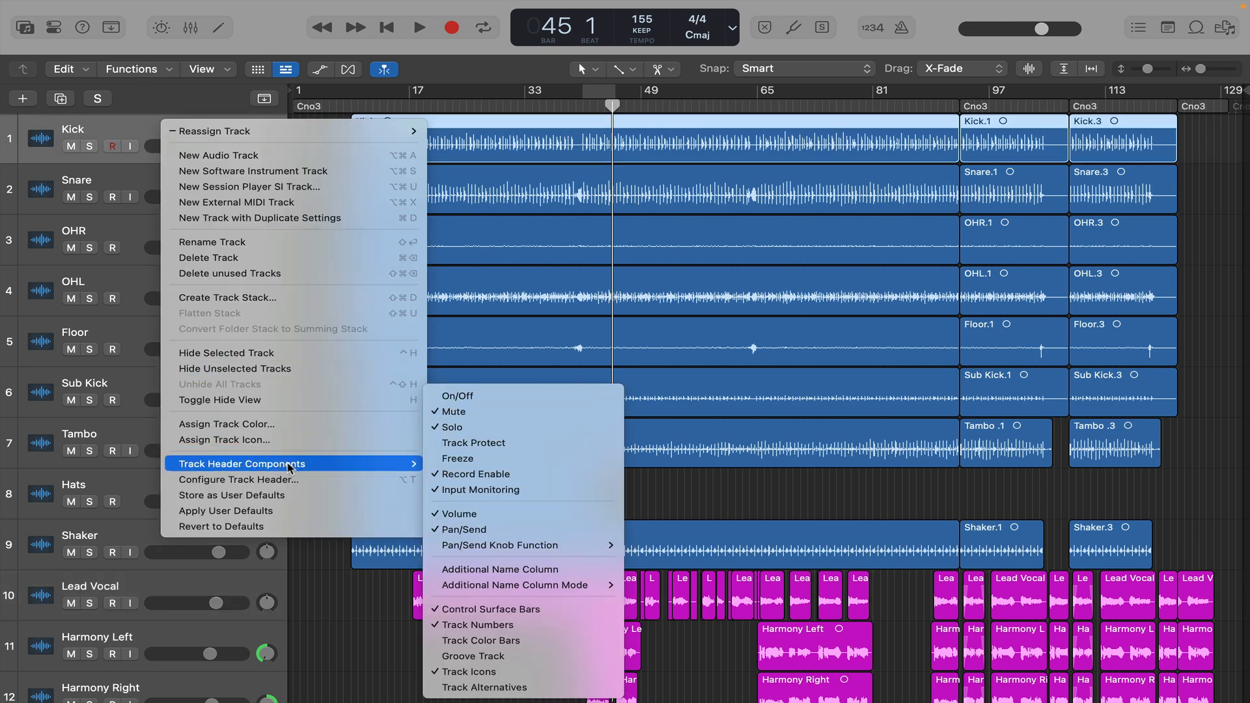
pyautogui.click(456, 459)
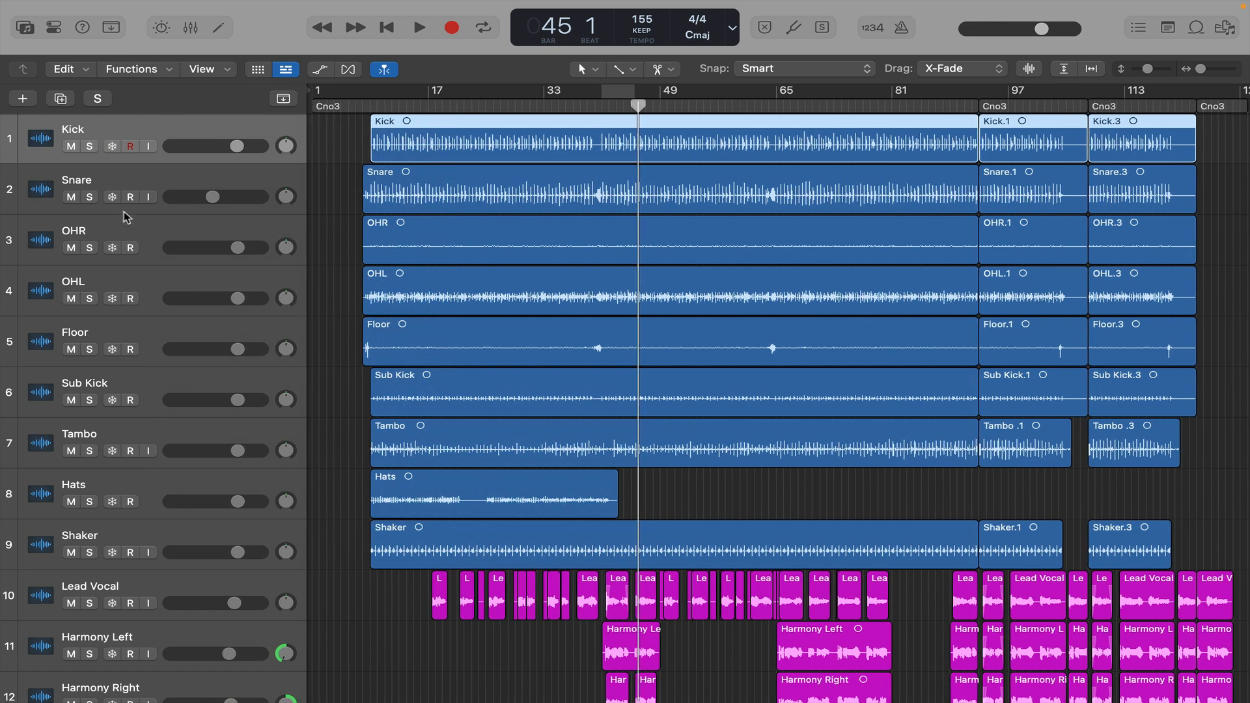
# Select all tracks from Kick through Shaker and turn on Freeze for them together
pyautogui.click(333, 409)
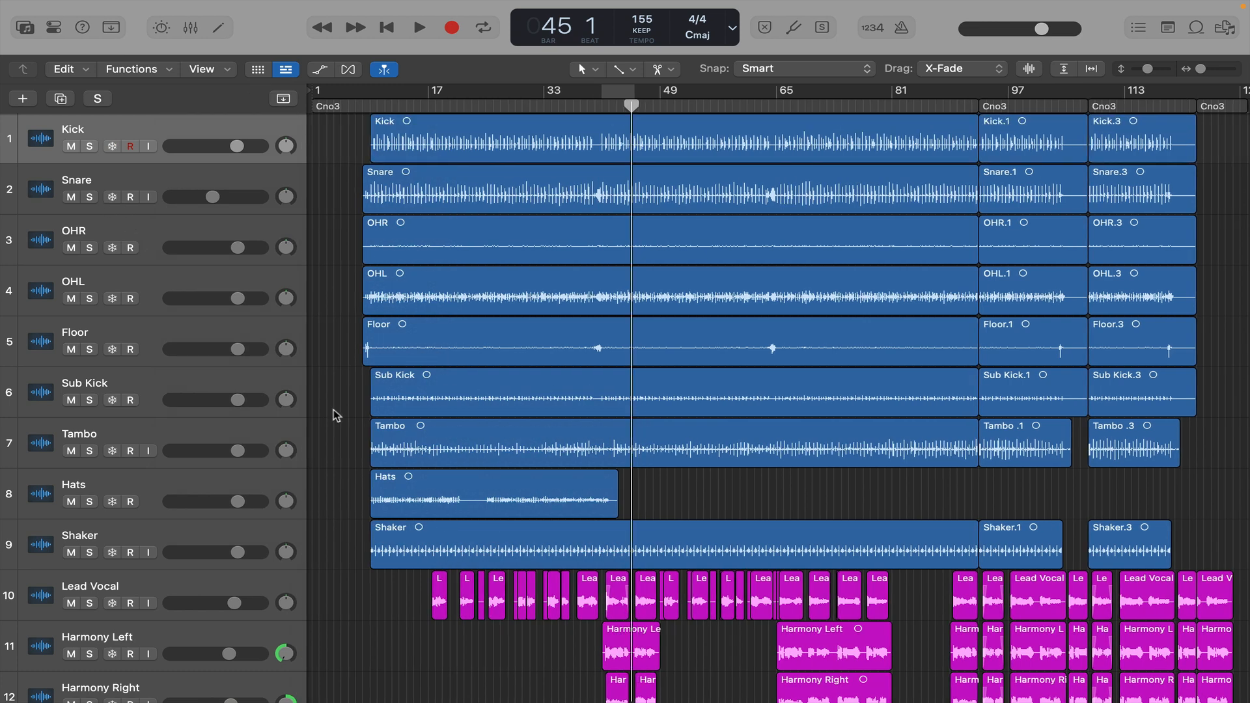
pyautogui.keyDown('shift'); pyautogui.click(156, 530); pyautogui.keyUp('shift')
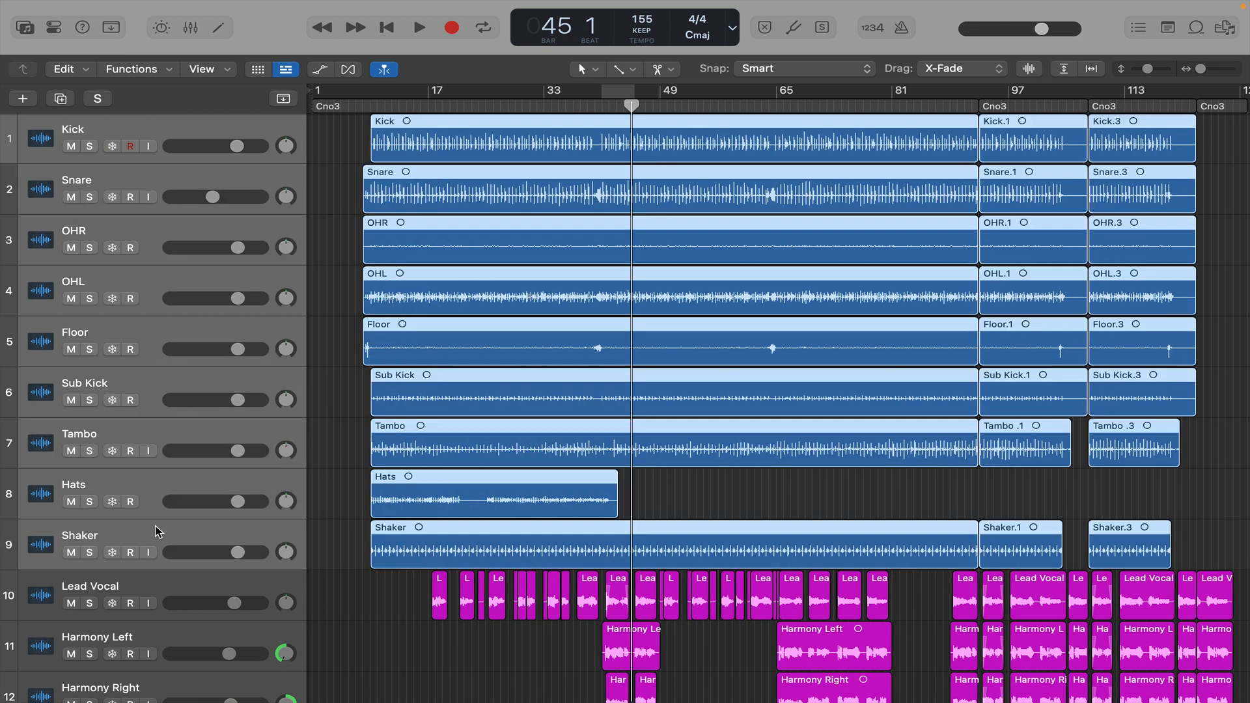
pyautogui.click(112, 147)
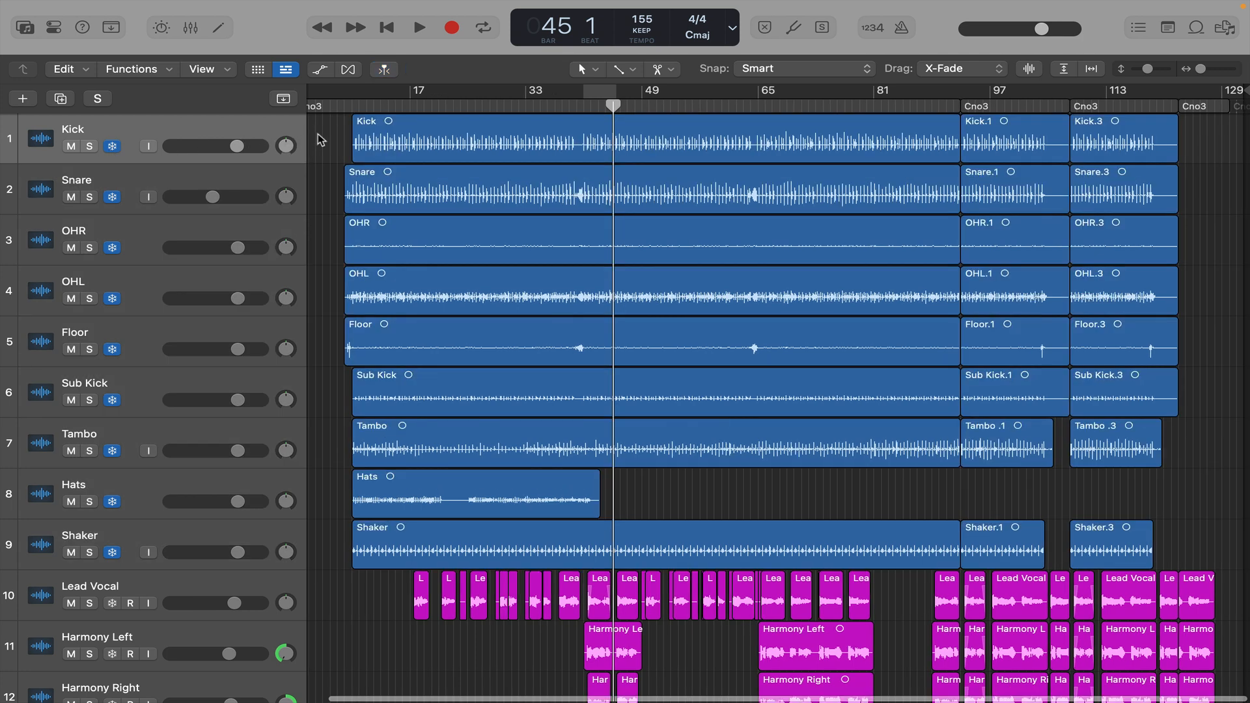
pyautogui.click(320, 140)
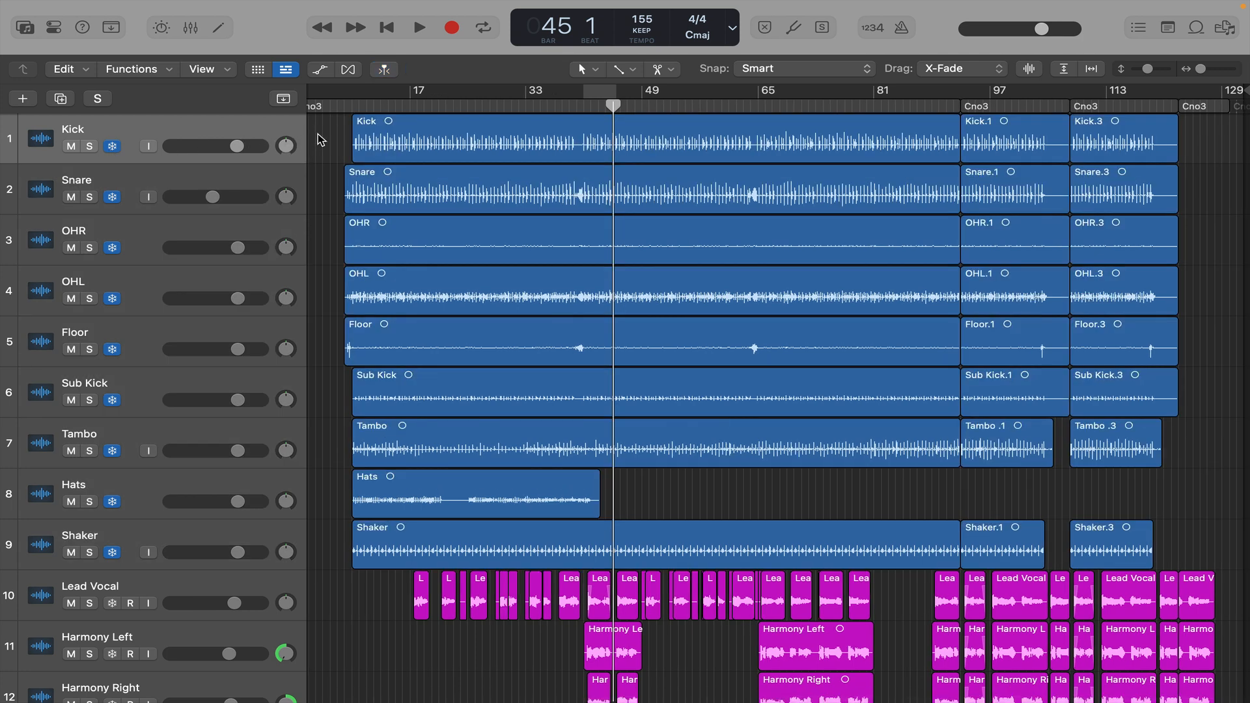
# Select all tracks from Kick through Shaker and turn off Freeze for them together
pyautogui.keyDown('shift'); pyautogui.click(143, 543); pyautogui.keyUp('shift')
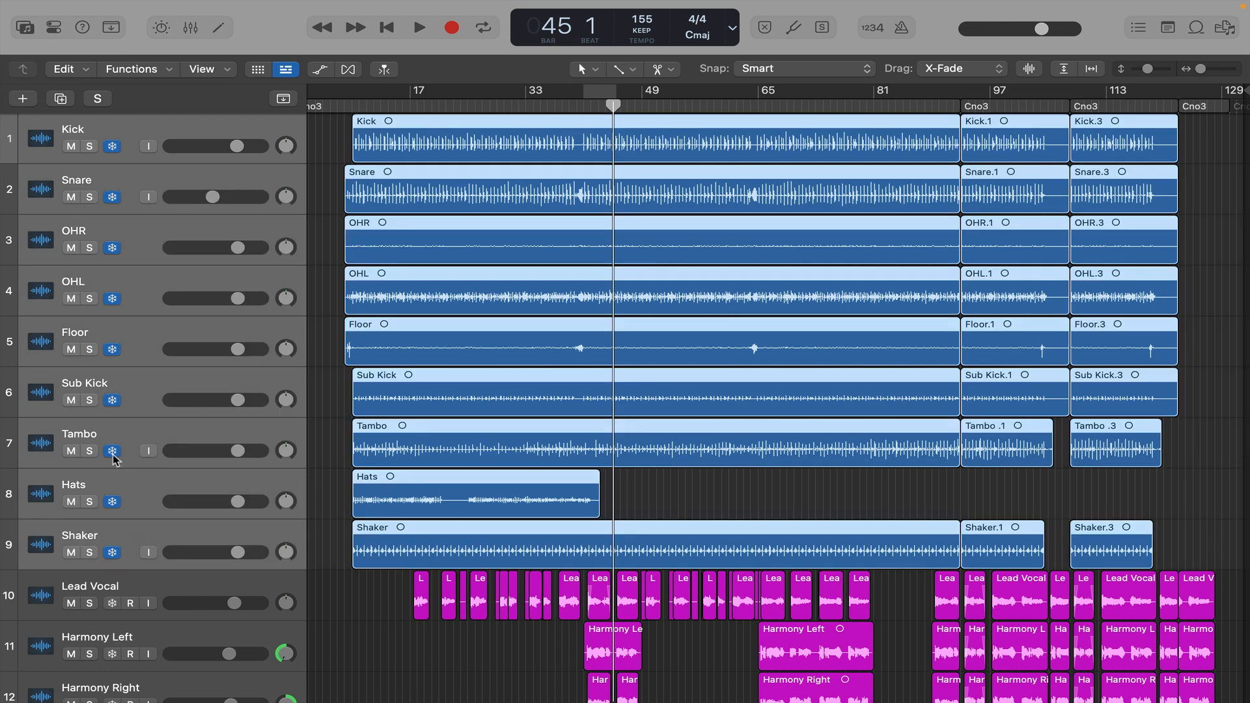
pyautogui.click(113, 451)
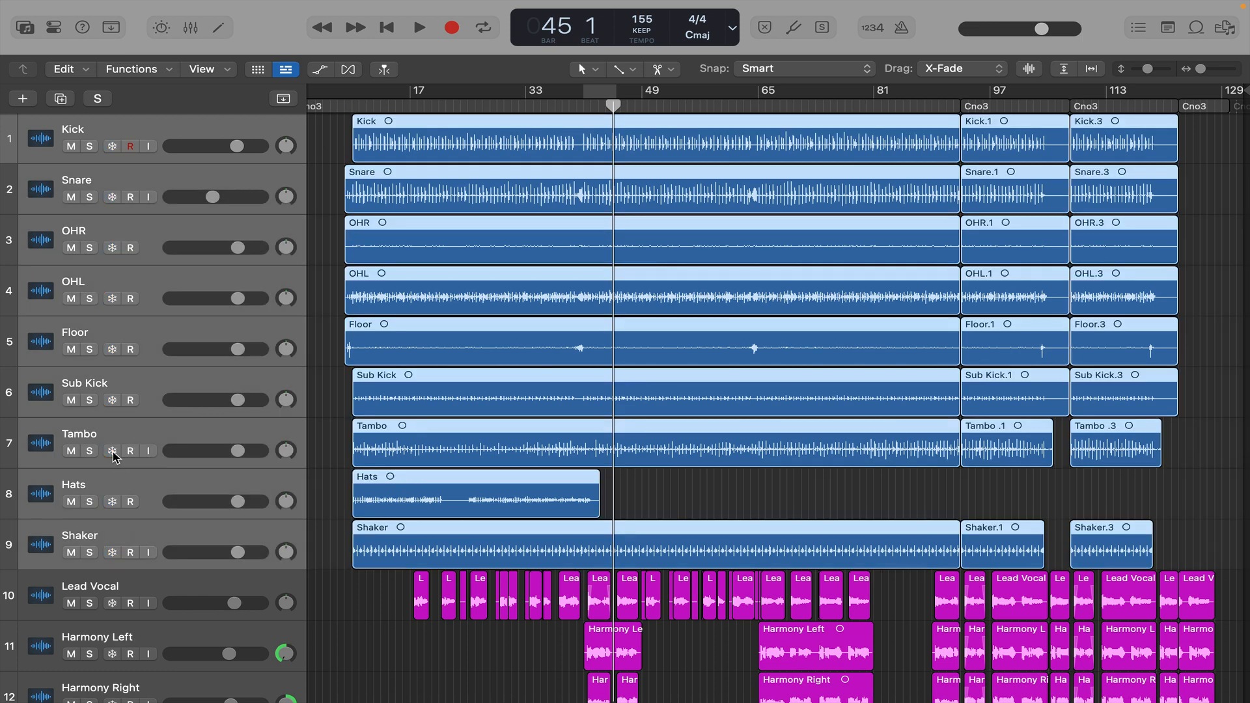
pyautogui.press('space')
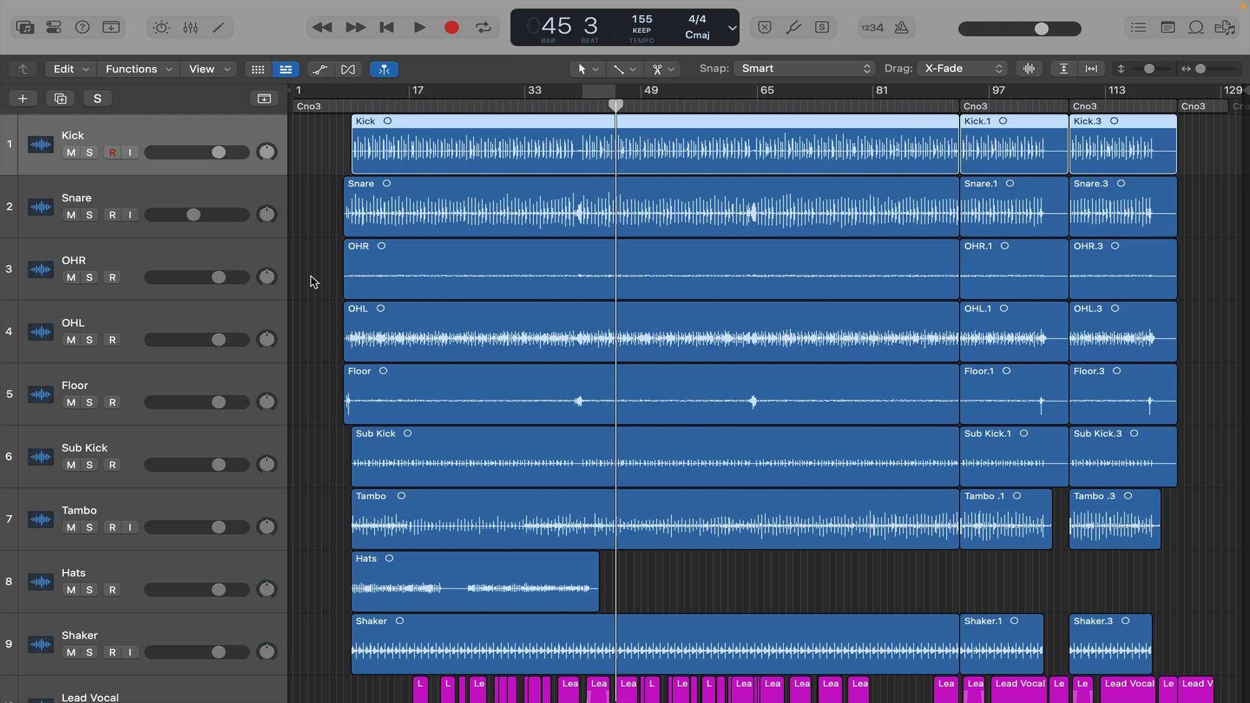
# Mark all tracks from Kick through Shaker as hidden together and hide them from the track list
pyautogui.keyDown('shift'); pyautogui.click(139, 629); pyautogui.keyUp('shift')
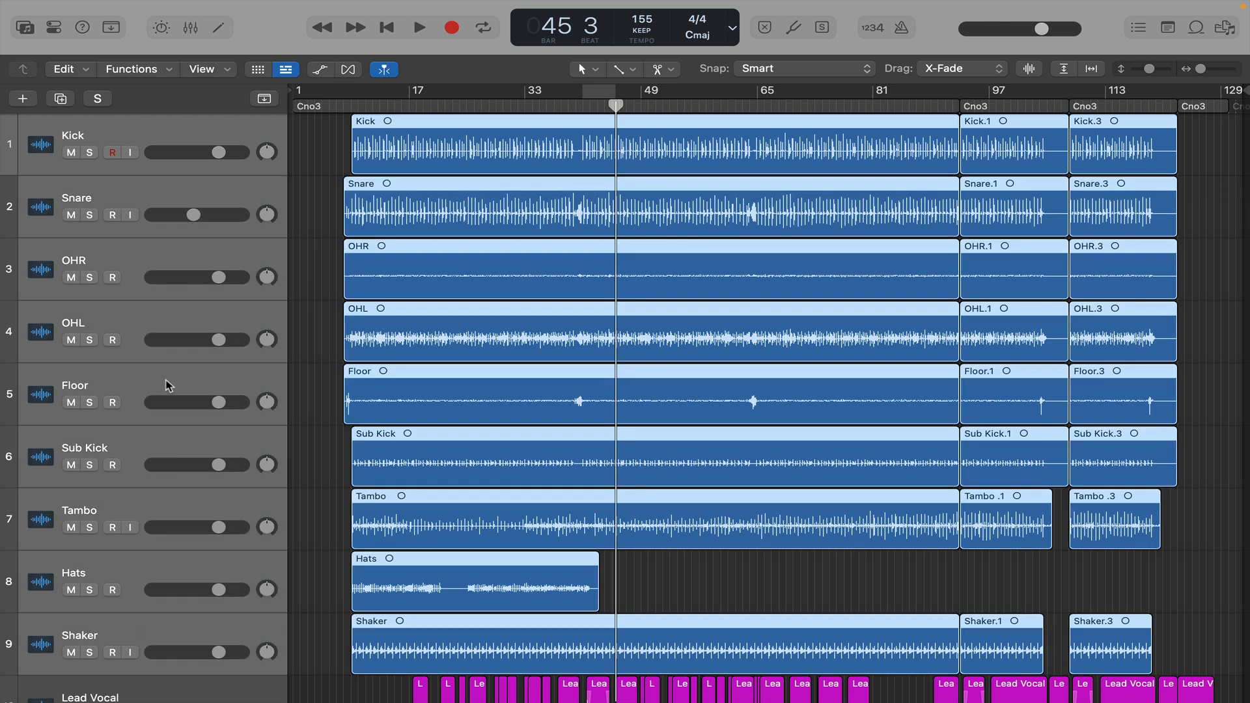
pyautogui.press('h')
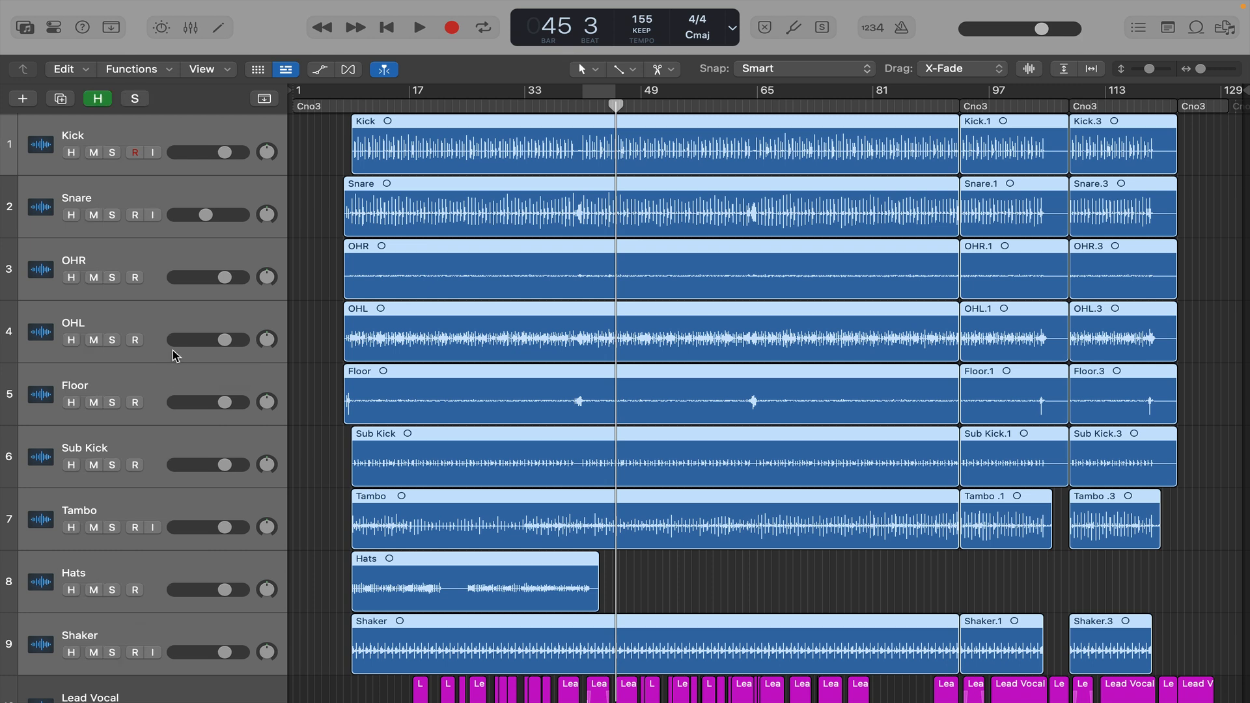
pyautogui.click(71, 278)
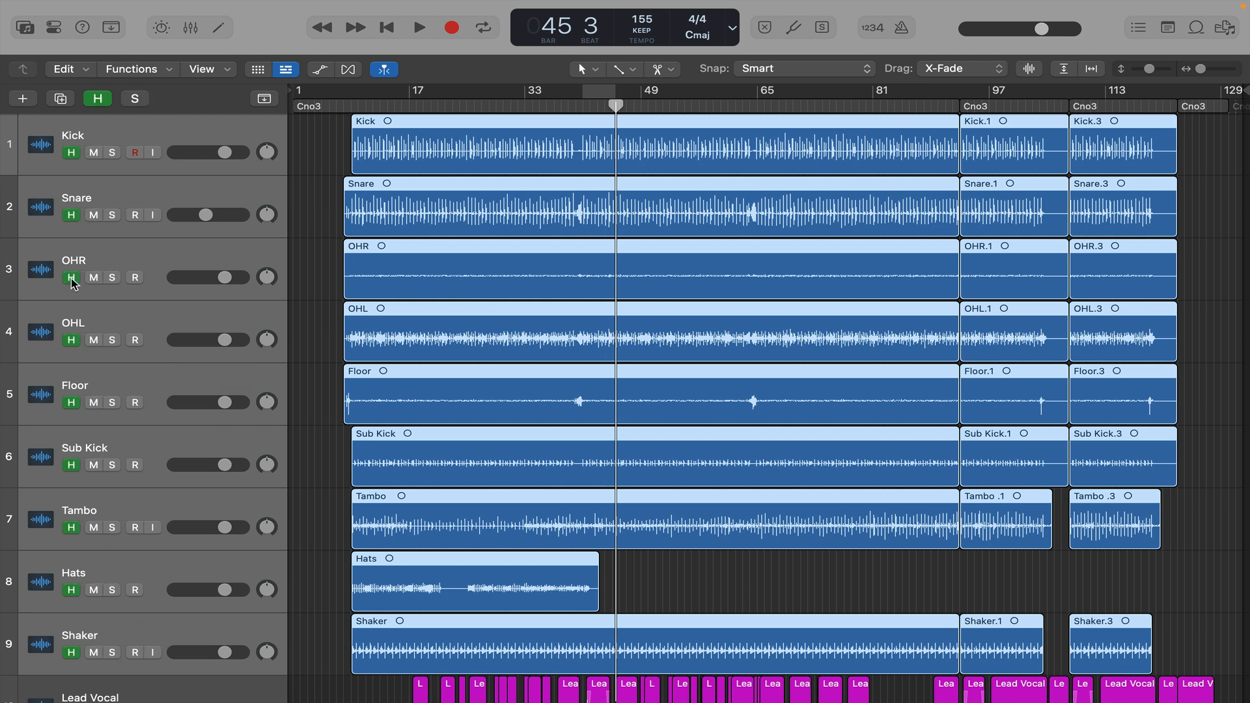
pyautogui.press('h')
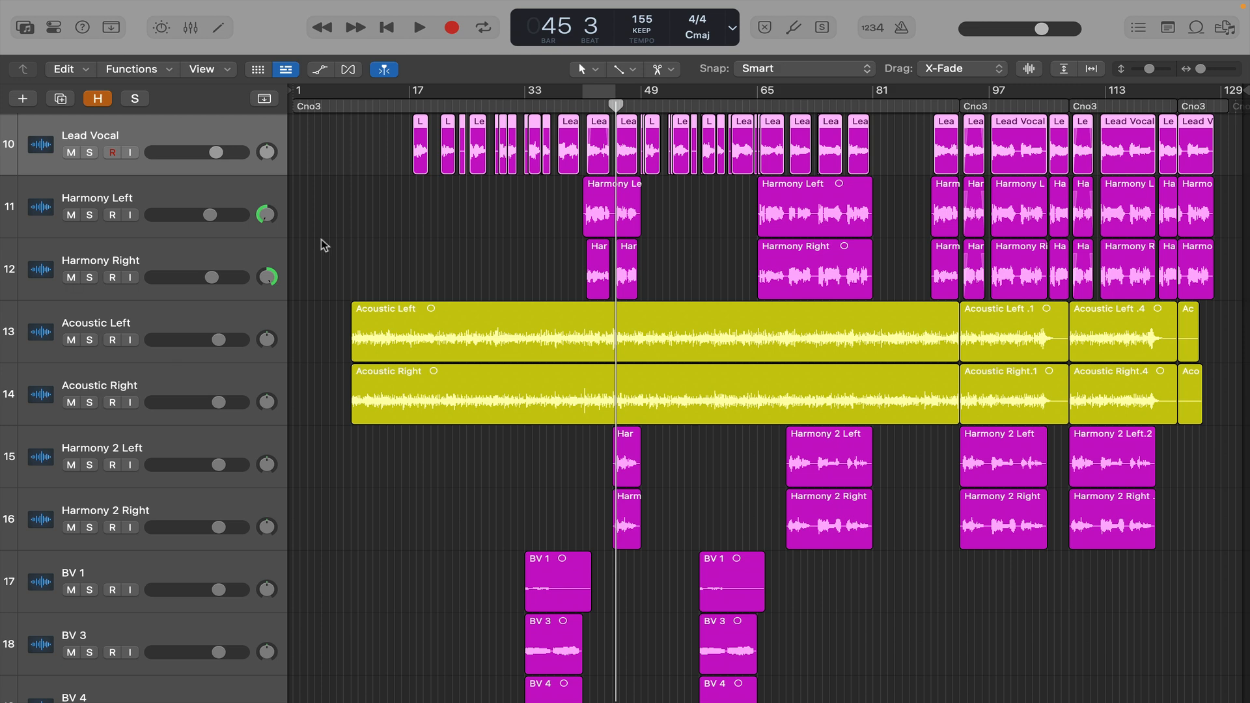
# Reveal the hidden tracks Kick through Shaker in the track list
pyautogui.click(97, 102)
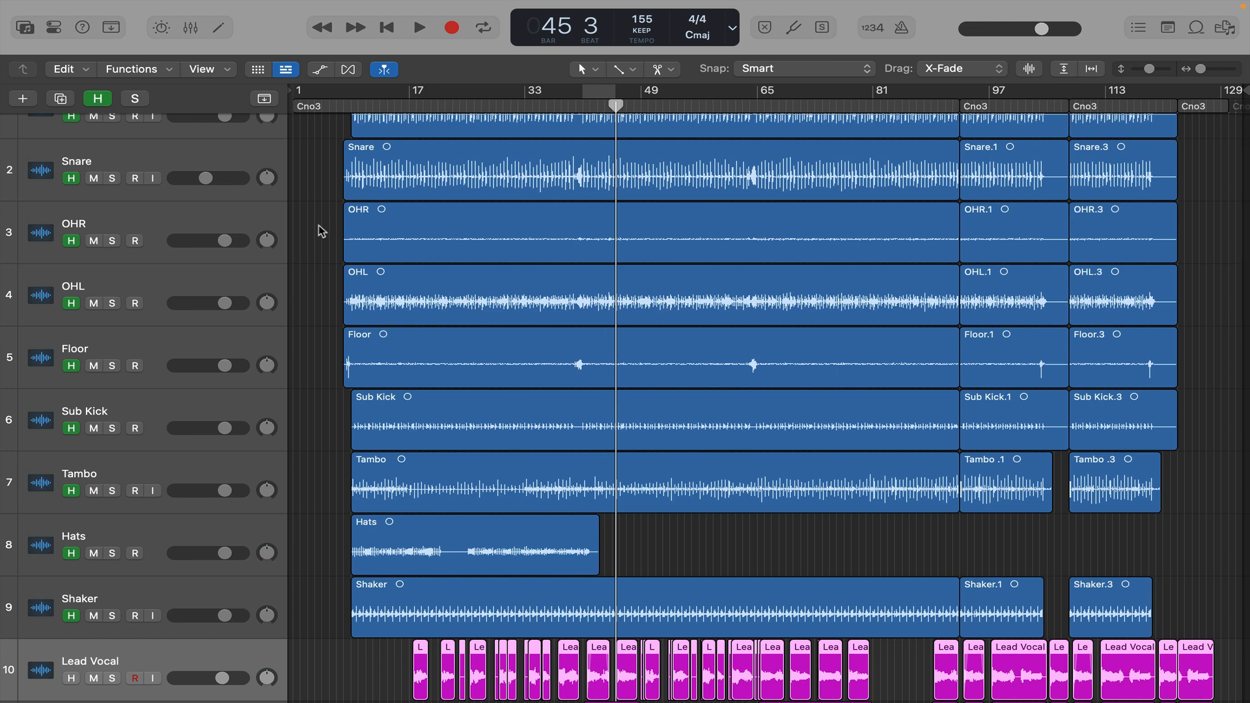
pyautogui.scroll(2, 321, 231)
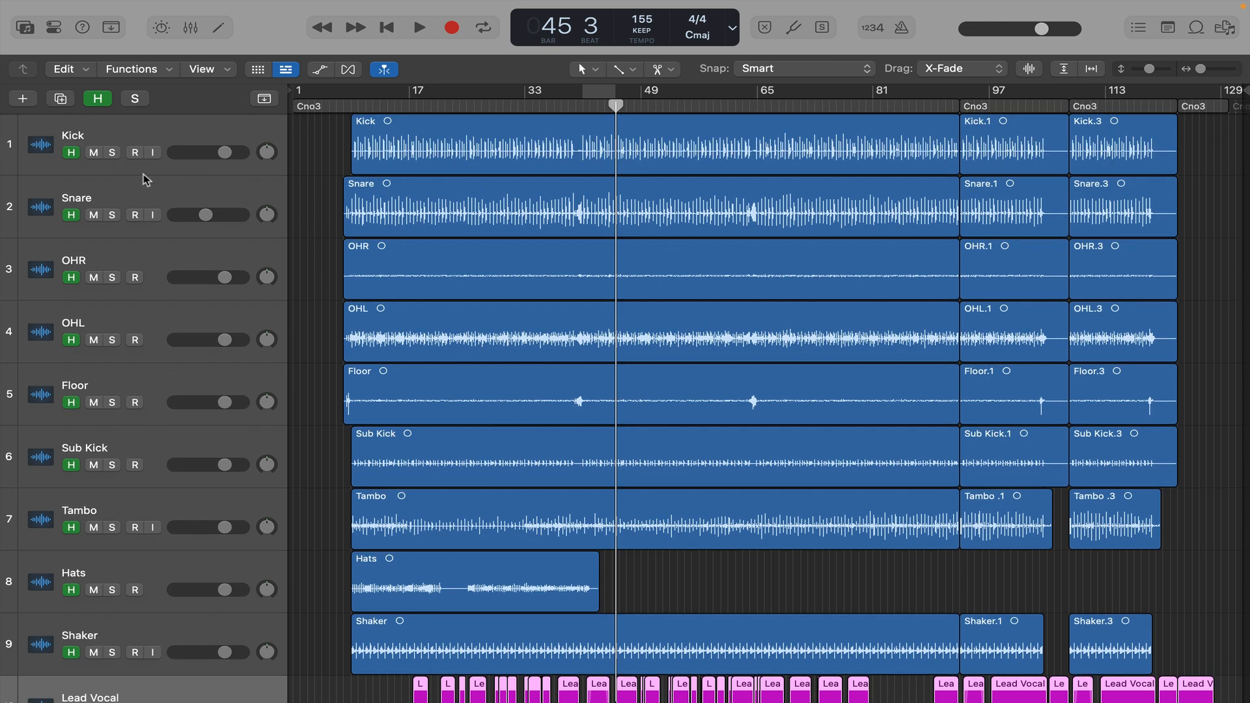
pyautogui.moveTo(93, 154); pyautogui.dragTo(102, 651)
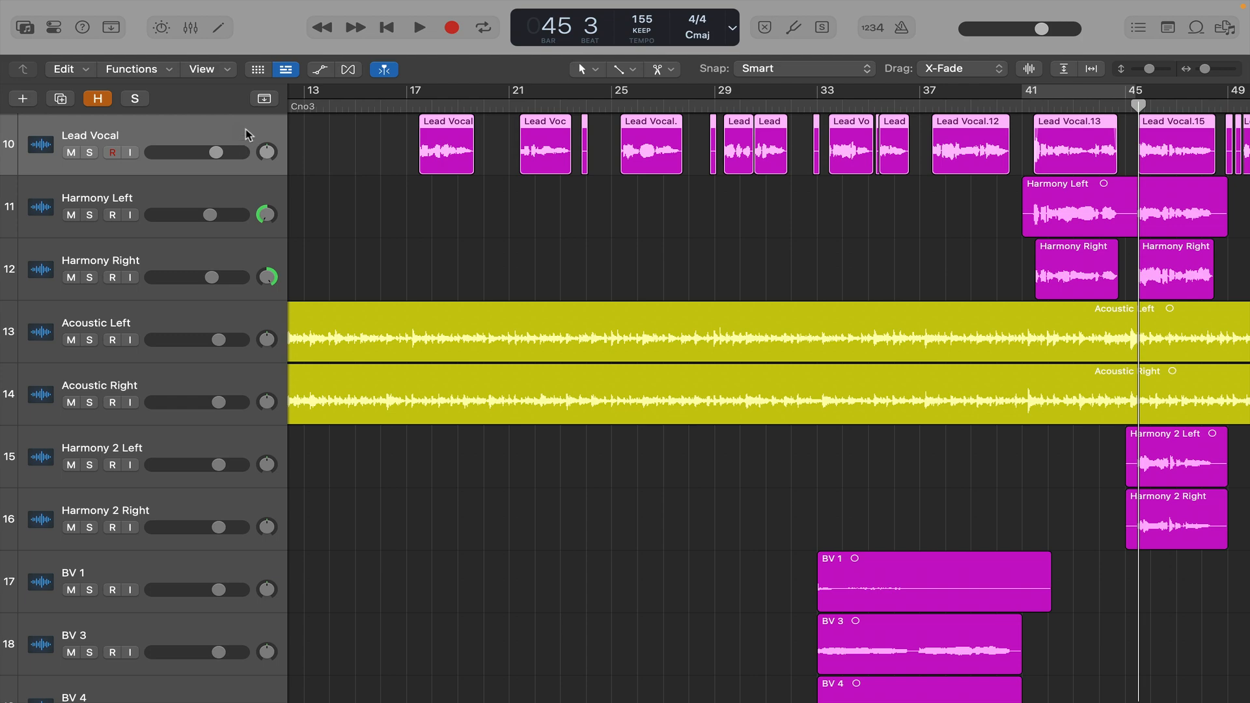
# Bounce the selected Lead Vocal regions in place to a new track as Lead Vocal_bip, leaving the source regions
pyautogui.hotkey('ctrl', 'b')
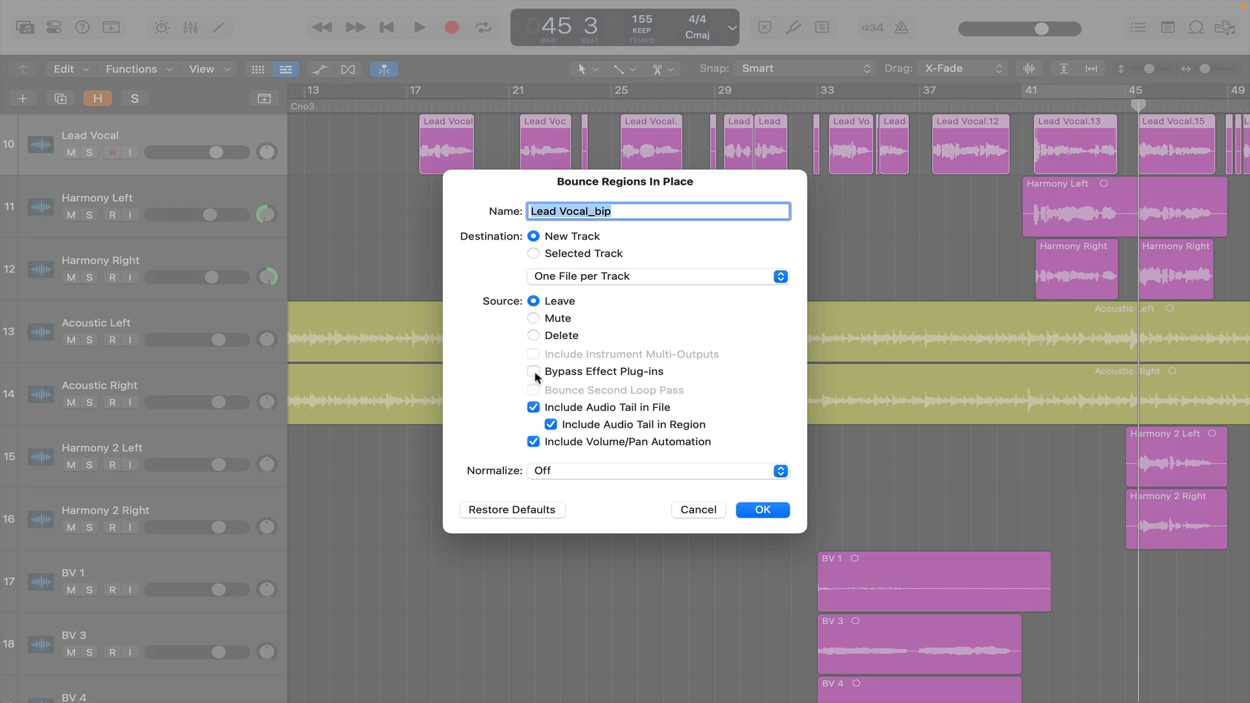
pyautogui.click(759, 510)
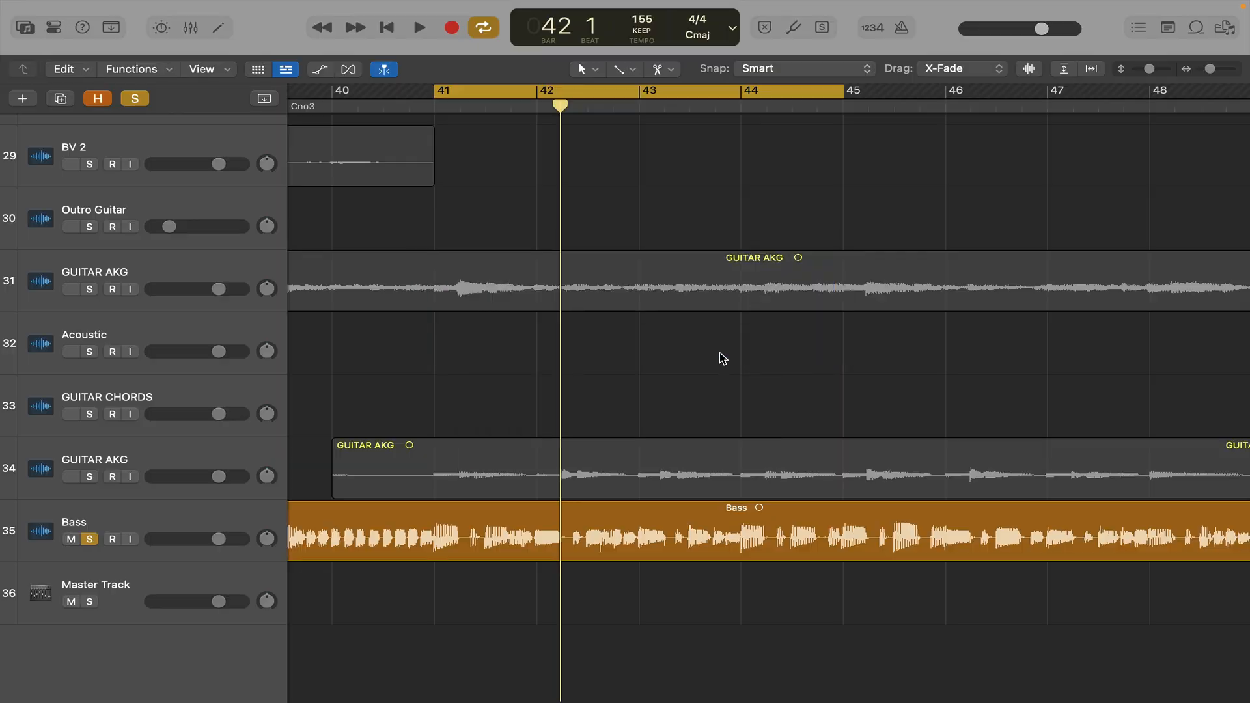
# Audition the soloed Bass part within the cycle range and enable Flex on its track in Flex Pitch mode
pyautogui.press('space')
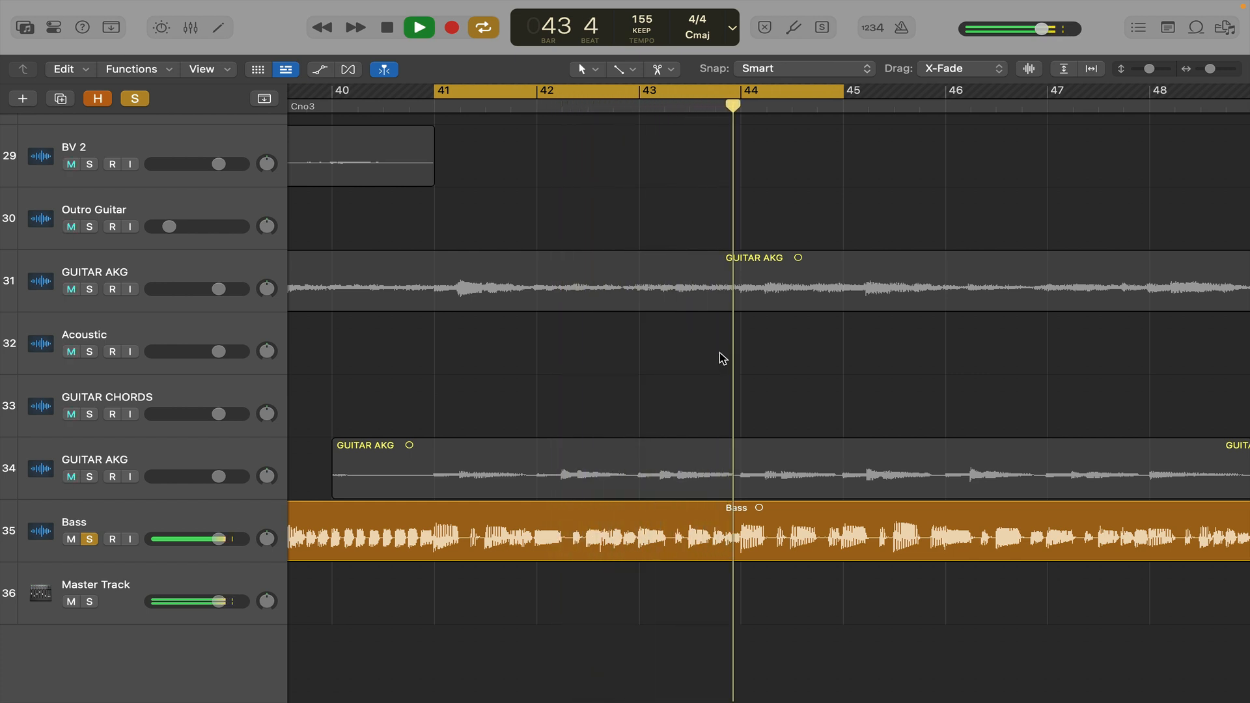
pyautogui.press('space')
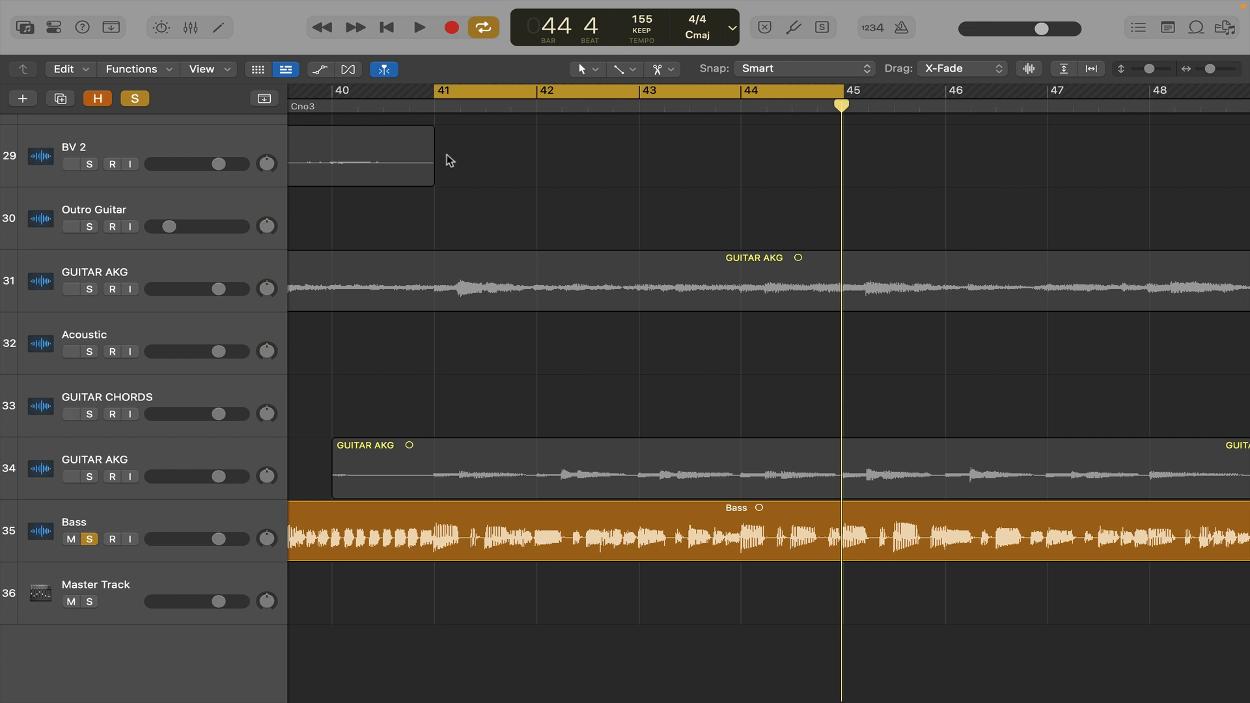
pyautogui.click(348, 69)
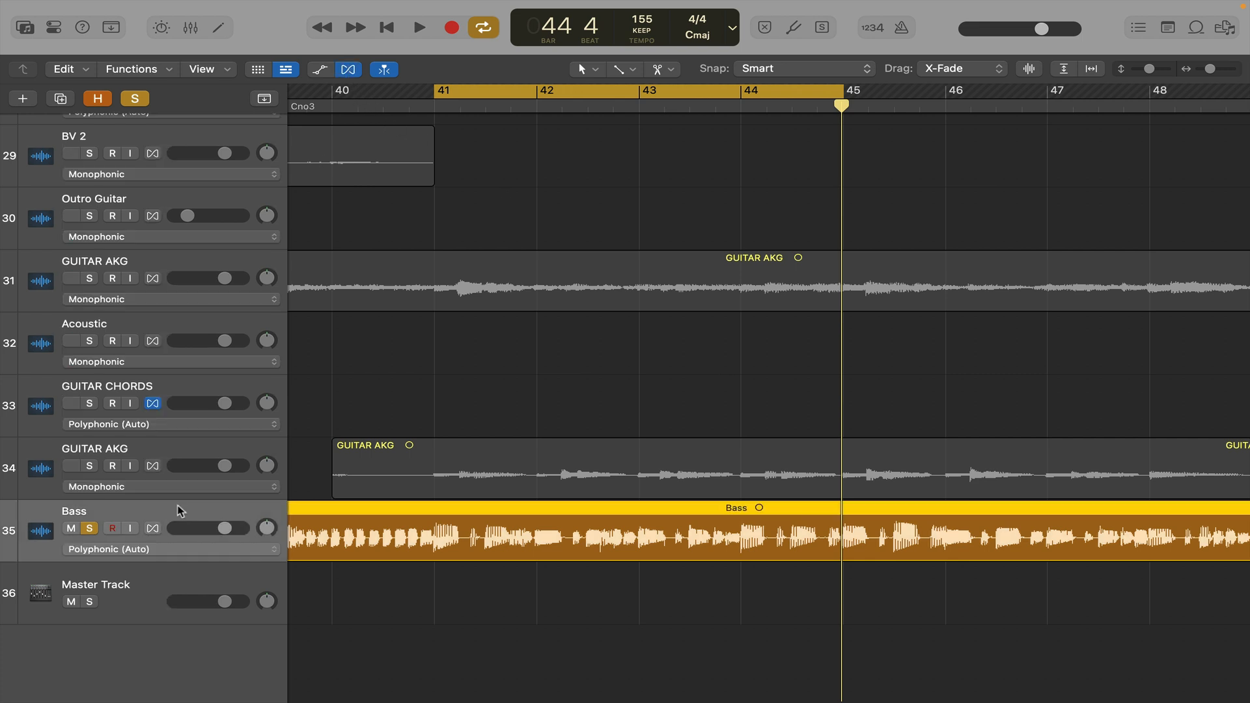
pyautogui.click(152, 529)
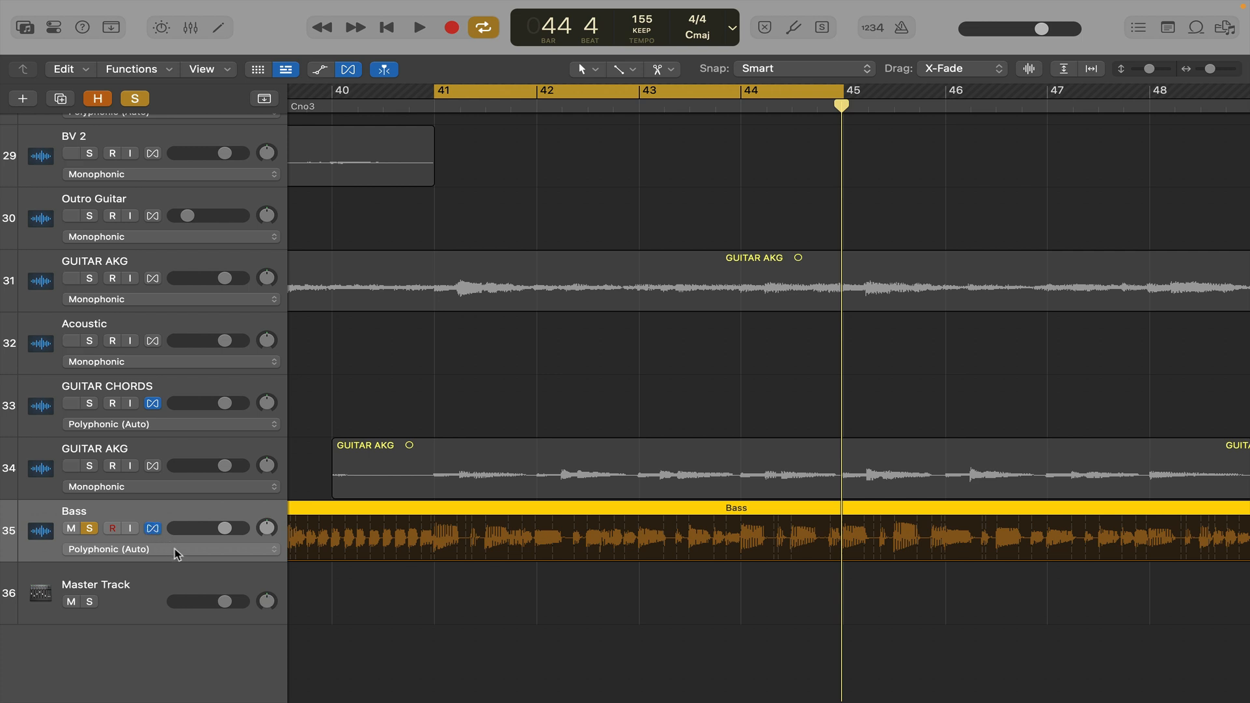
pyautogui.click(175, 550)
pyautogui.click(190, 519)
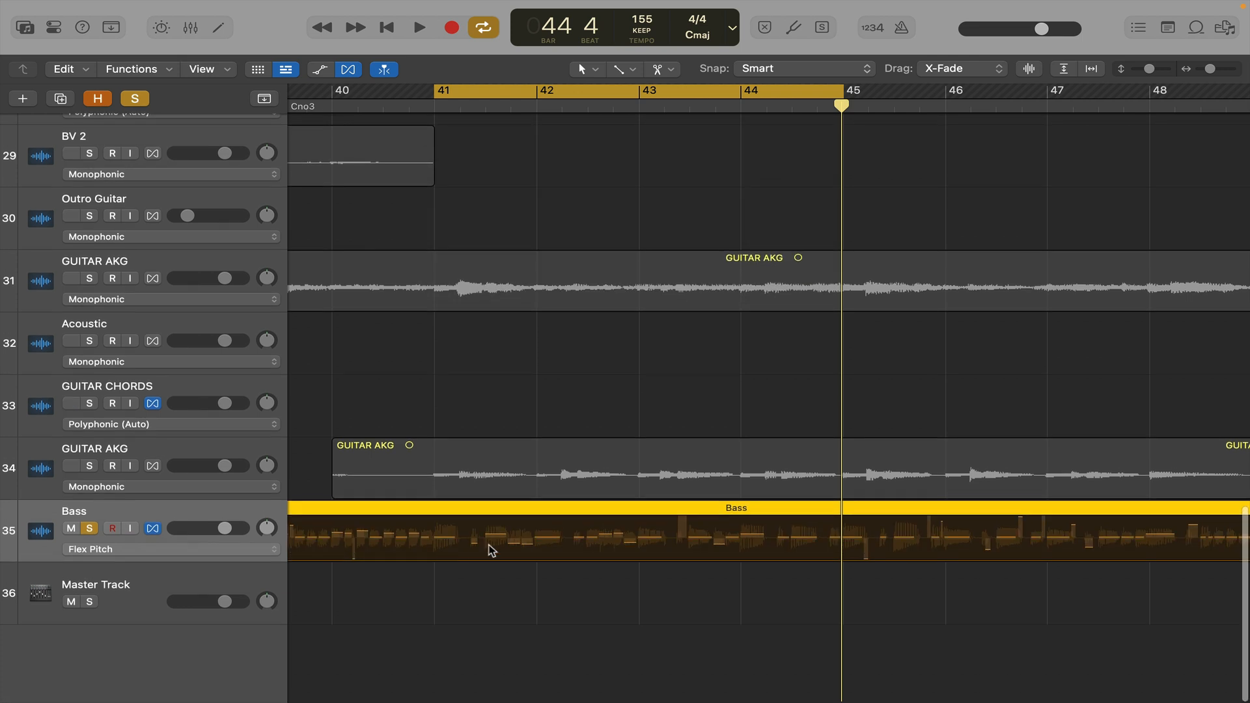
# Open the Bass region in the track editor and audition its Flex Pitch notes within the cycle range
pyautogui.doubleClick(544, 515)
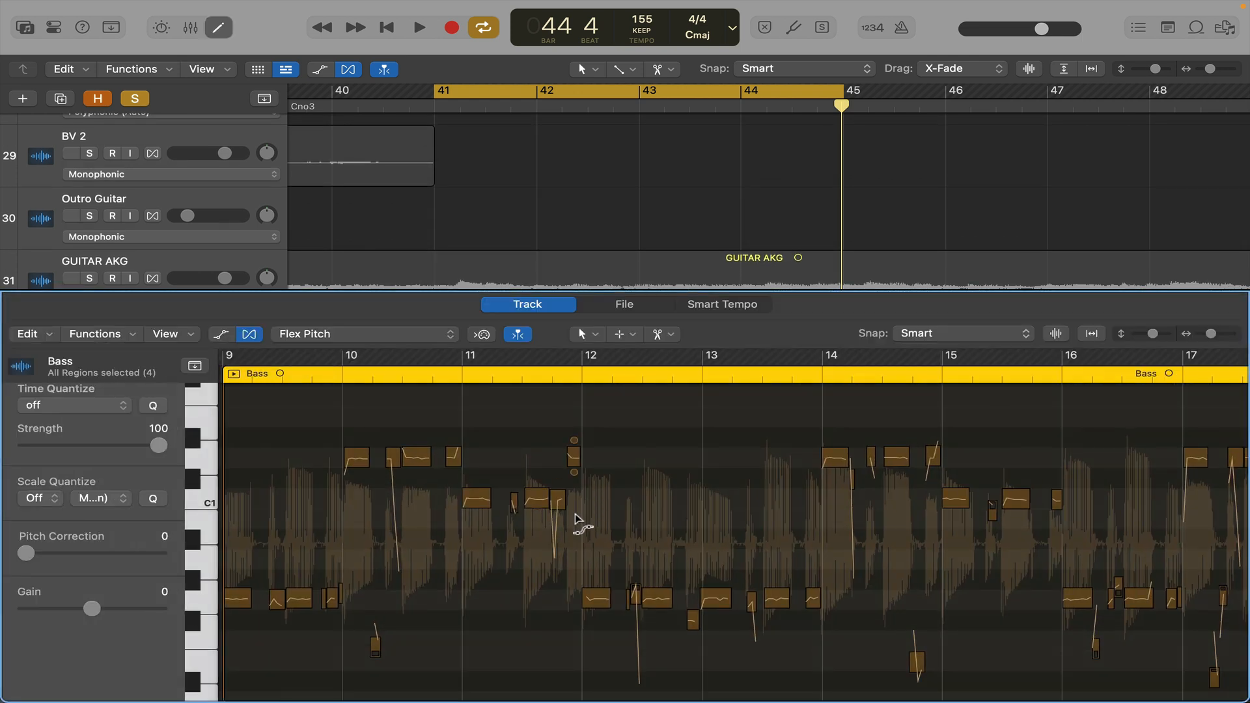
pyautogui.press('space')
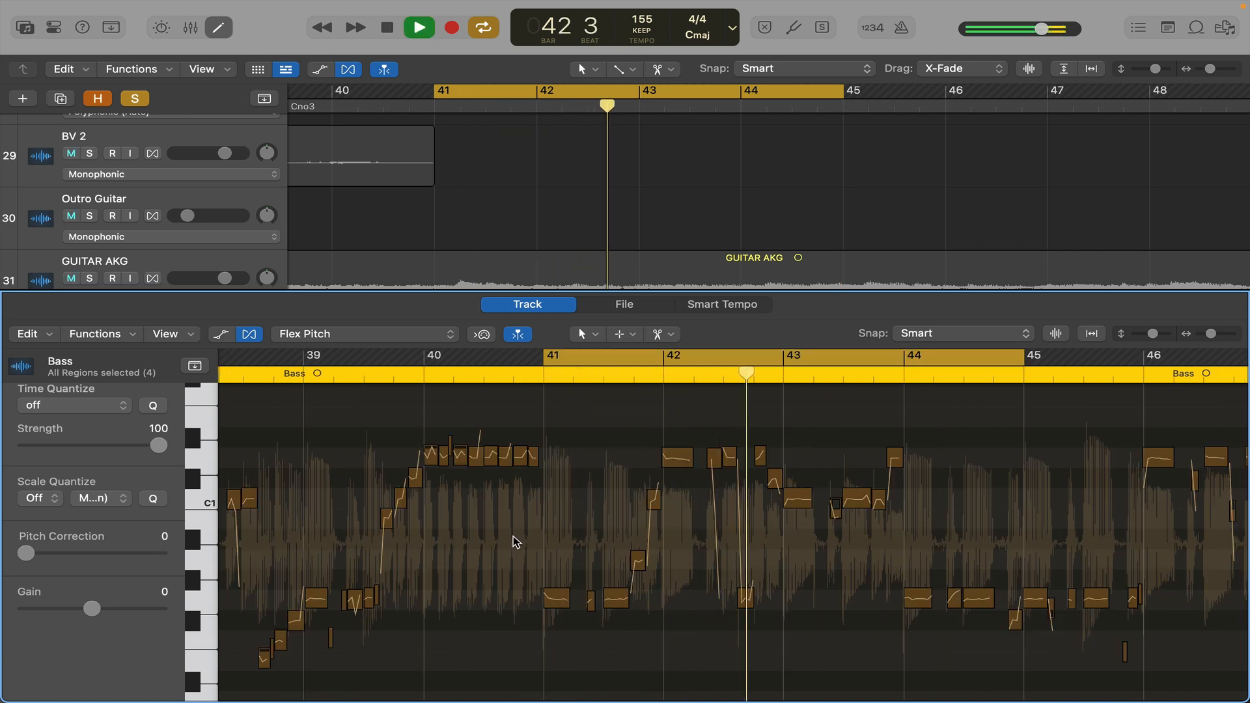
pyautogui.press('space')
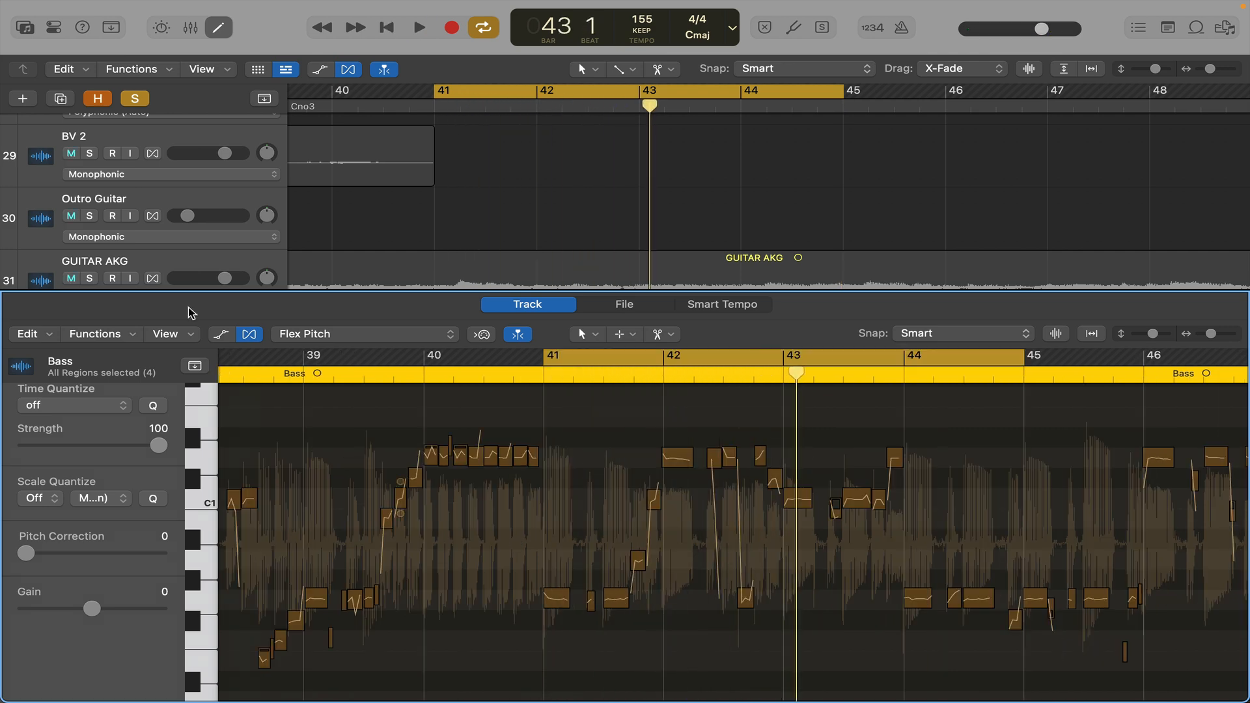
# Create a MIDI track from the Bass track's Flex Pitch data and close the editor
pyautogui.click(49, 339)
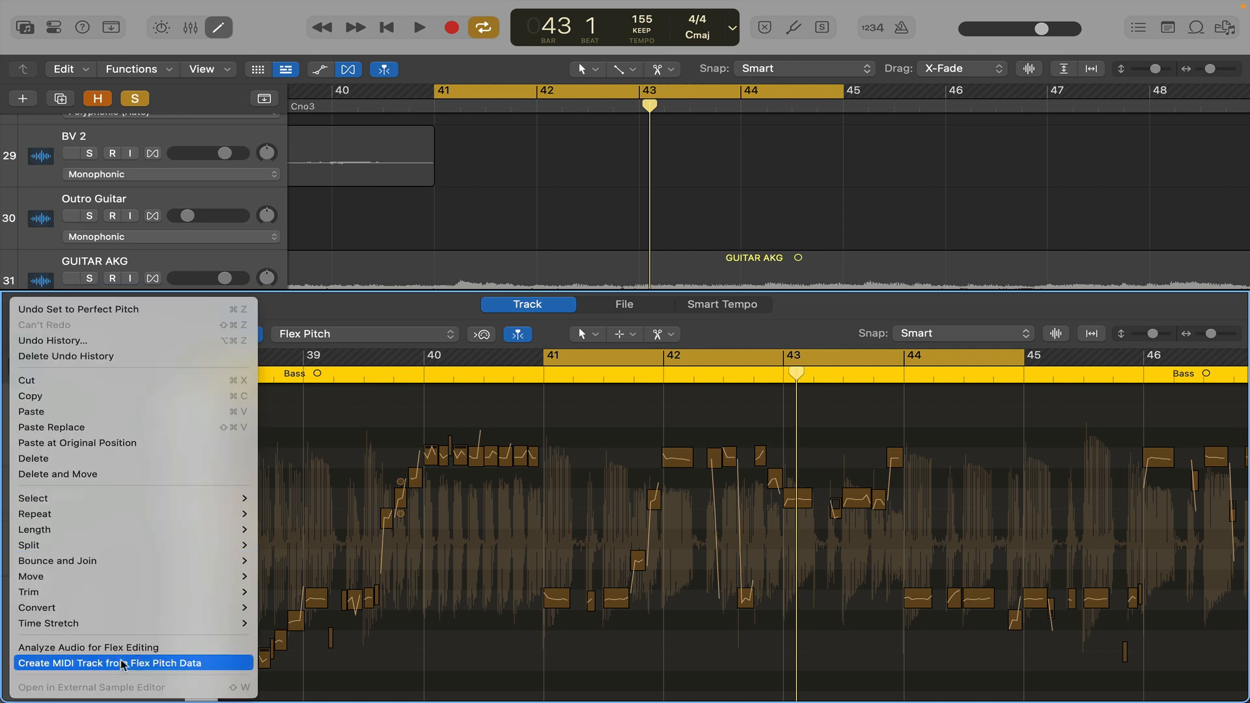
pyautogui.click(206, 664)
pyautogui.click(218, 29)
pyautogui.click(182, 508)
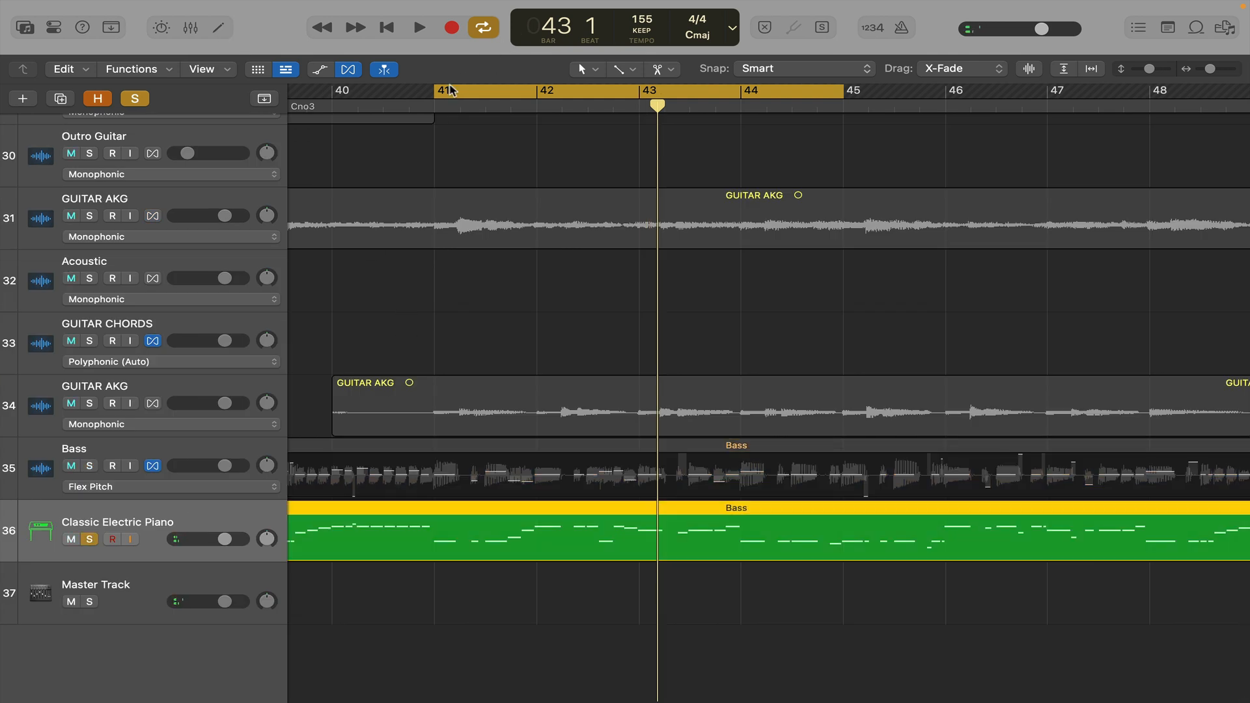
# Audition the Classic Electric Piano MIDI part and examine its notes in the Piano Roll
pyautogui.press('space')
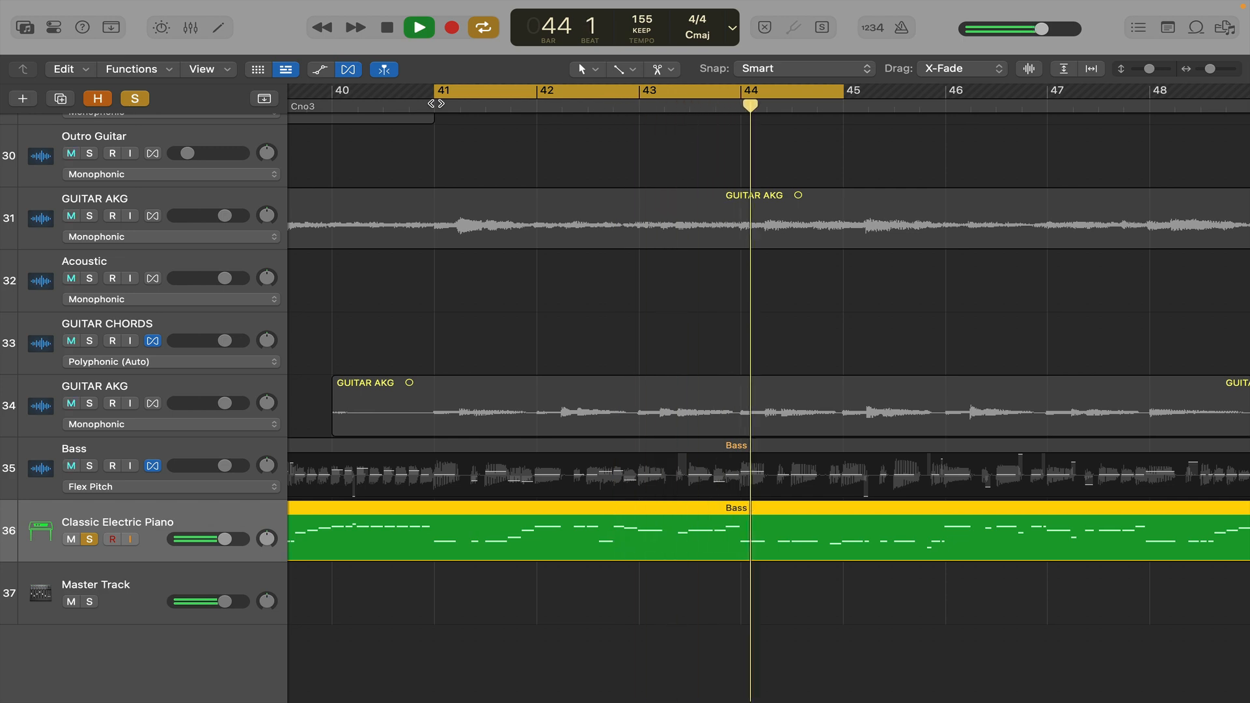
pyautogui.press('space')
pyautogui.press('e')
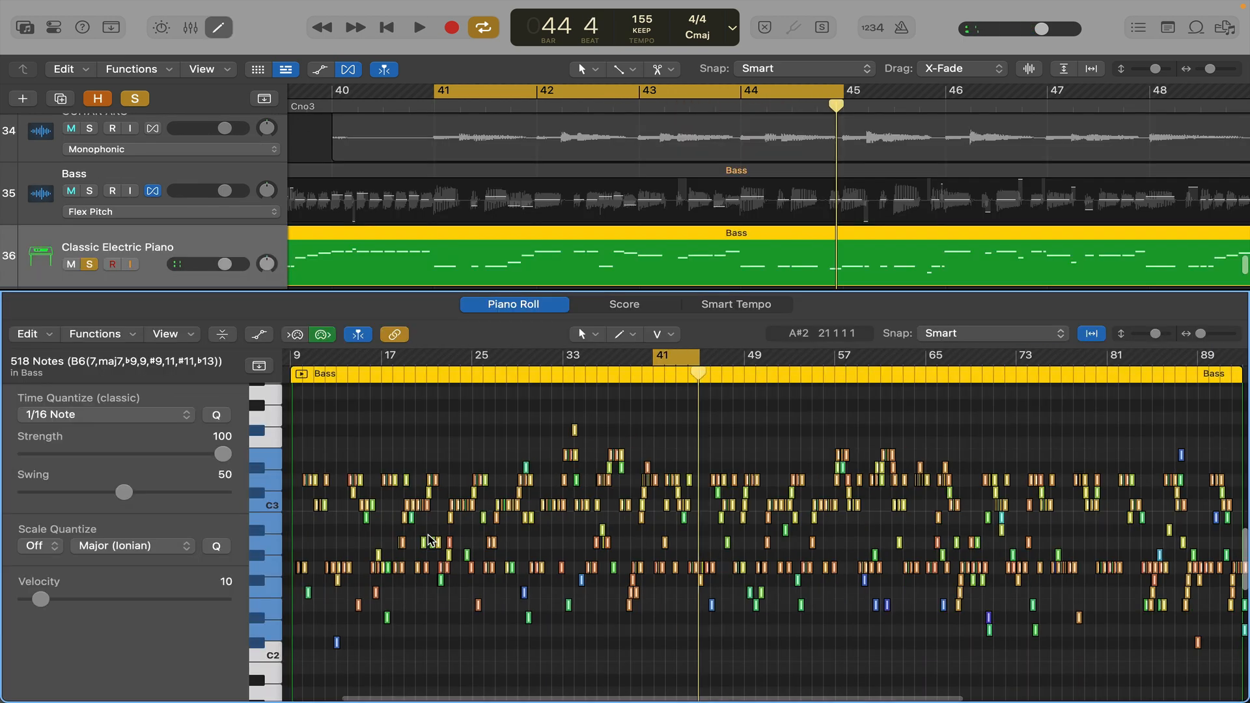
pyautogui.scroll(10, 493, 508)
pyautogui.scroll(-4, 493, 508)
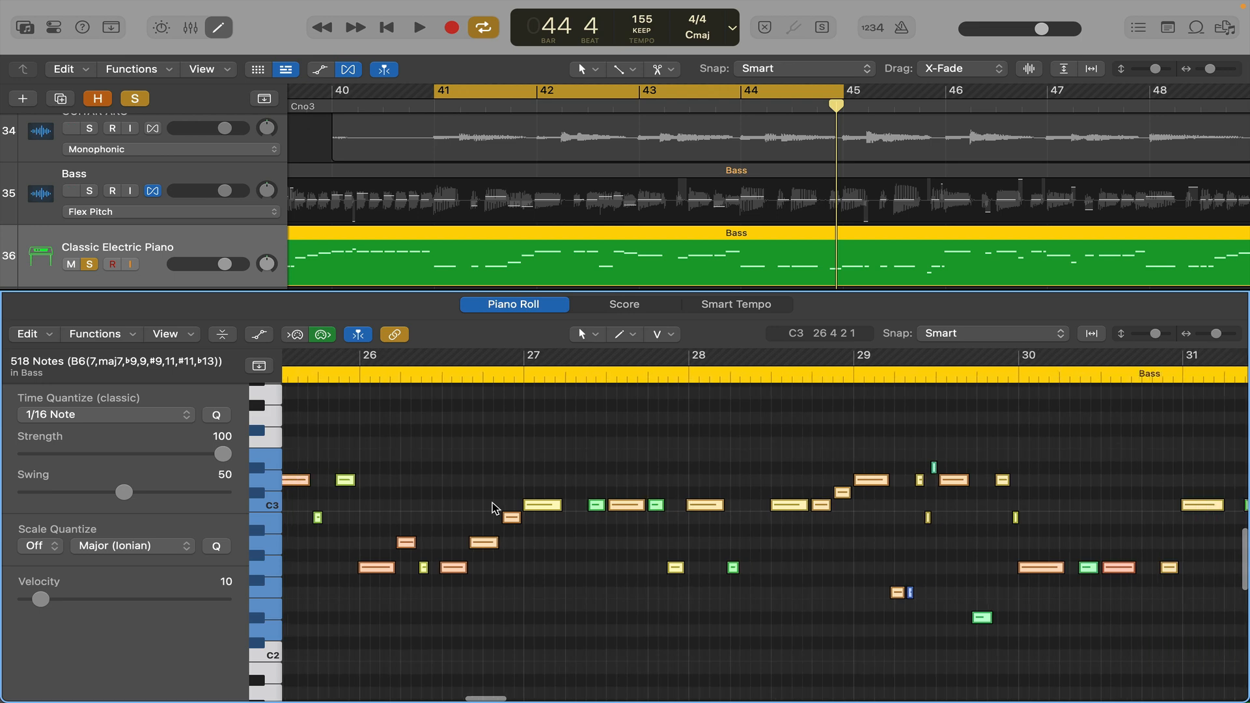
pyautogui.hscroll(5, 678, 496)
pyautogui.click(637, 504)
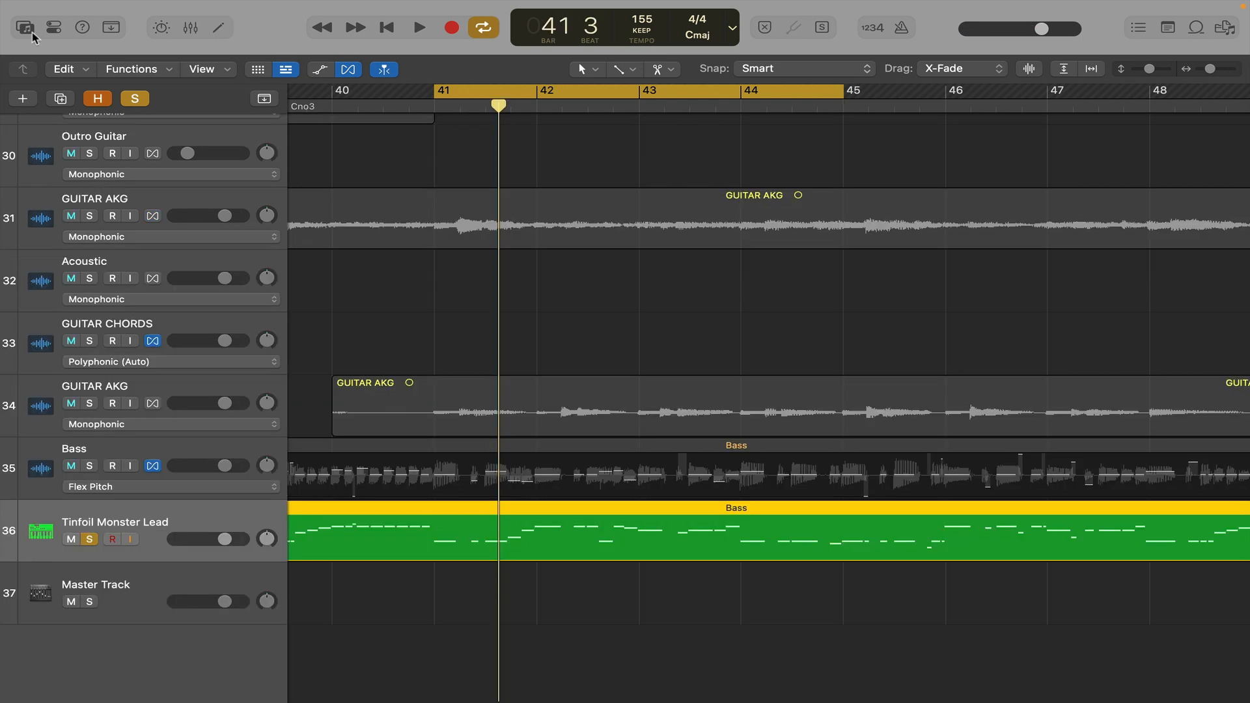
# Audition the Plucked sounds Artificial Harp and Asian Plucked Strings on the MIDI bass track and load Drop Saw Pluck
pyautogui.click(26, 28)
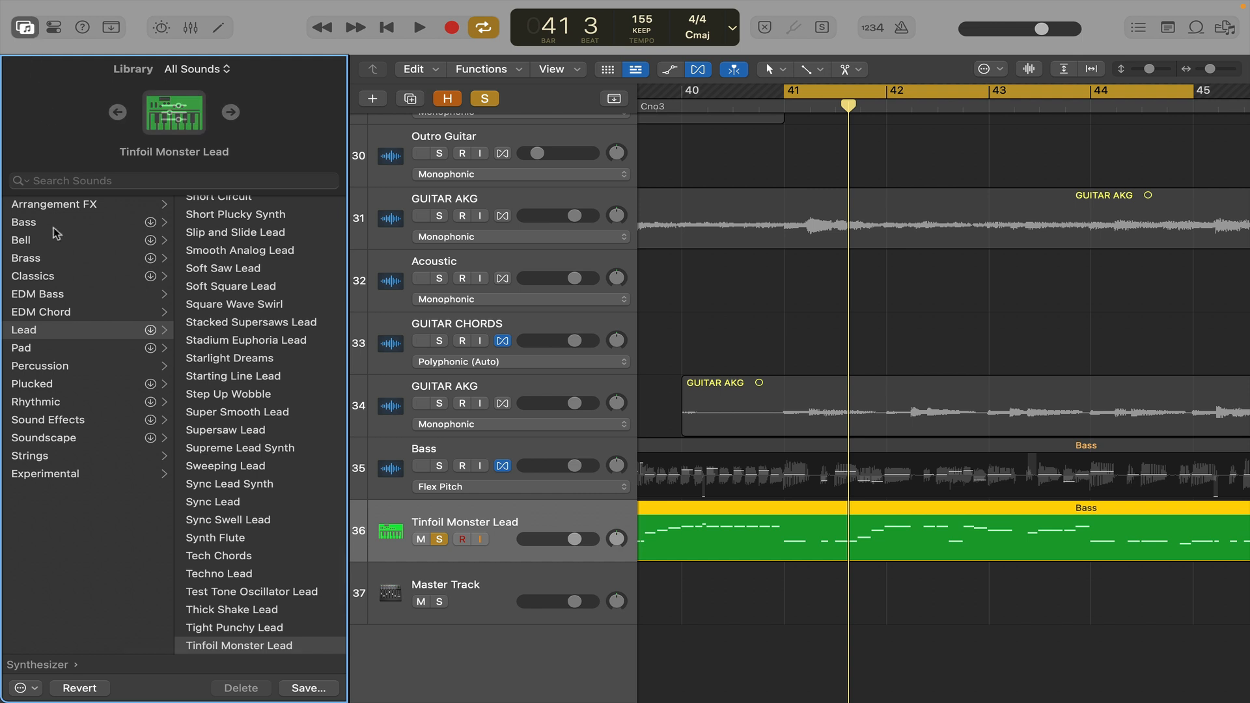
pyautogui.click(32, 384)
pyautogui.click(252, 260)
pyautogui.press('space')
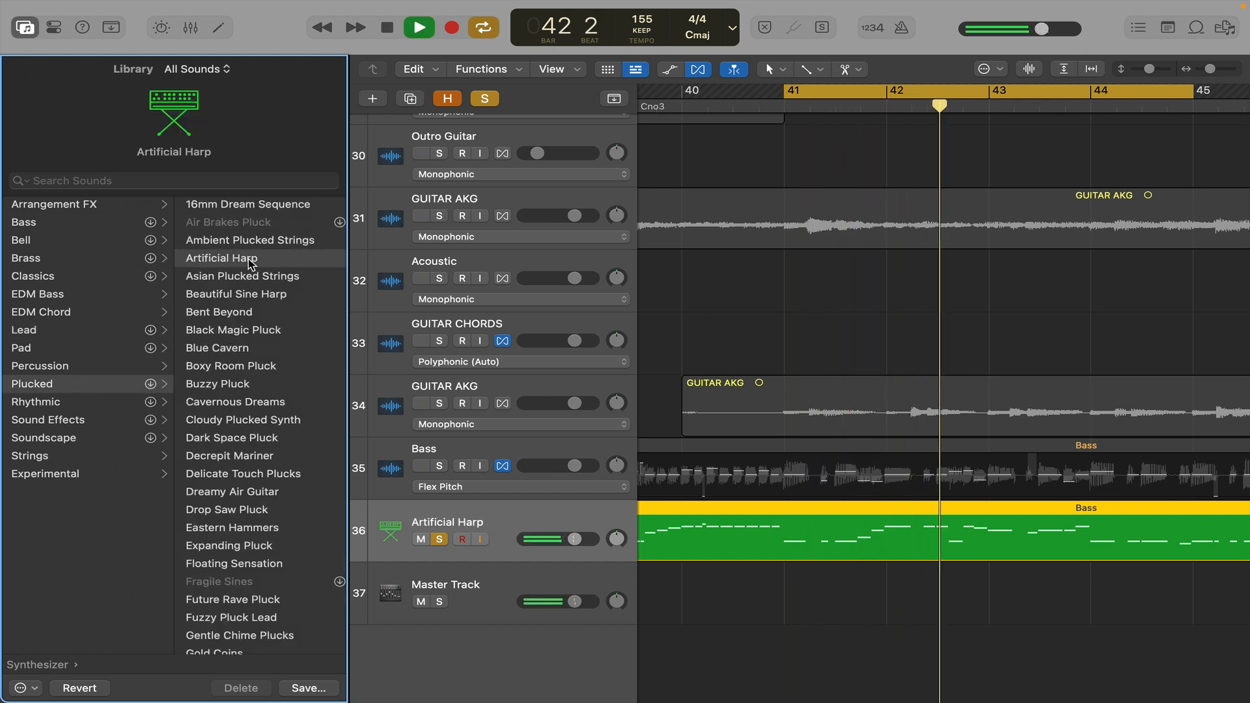
pyautogui.press('space')
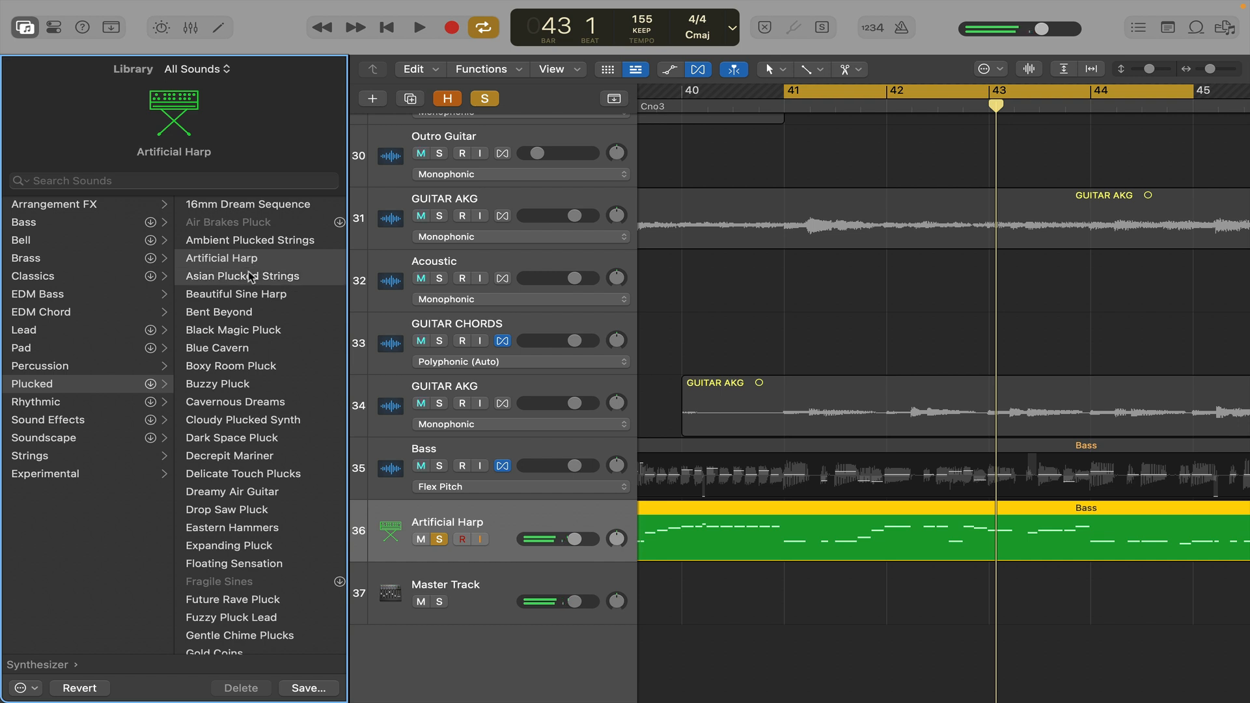
pyautogui.click(251, 276)
pyautogui.press('space')
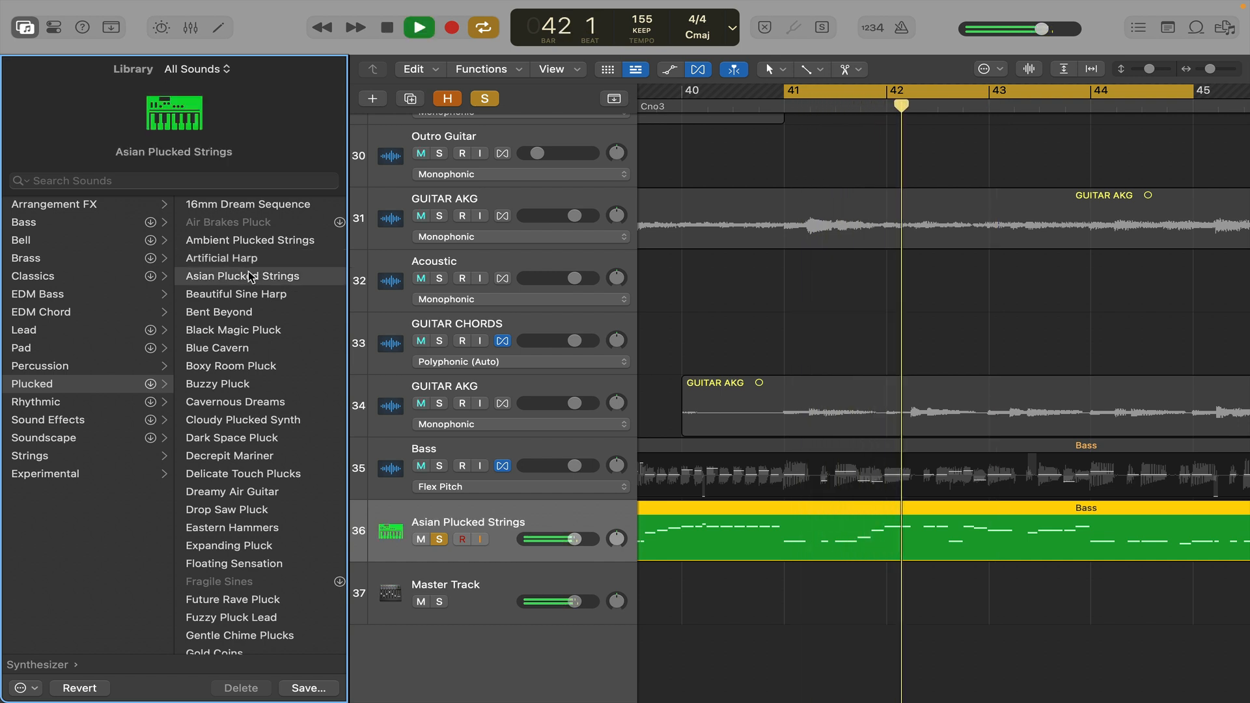
pyautogui.click(254, 511)
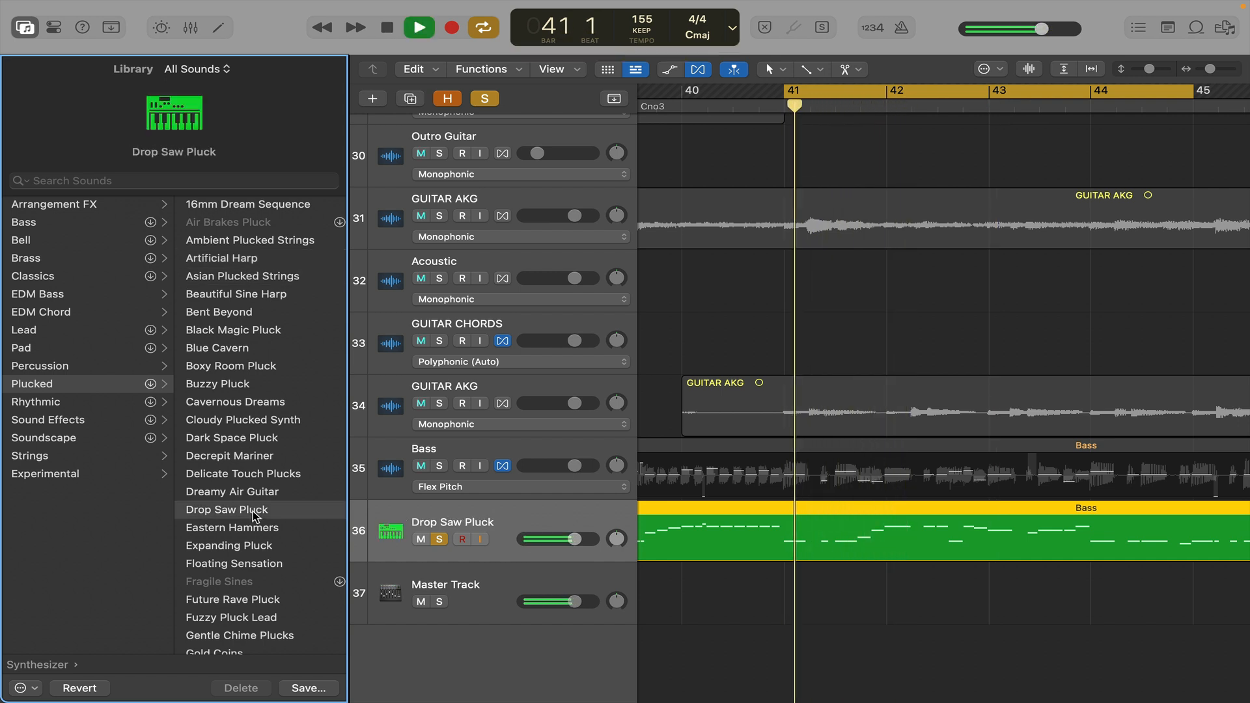
pyautogui.press('space')
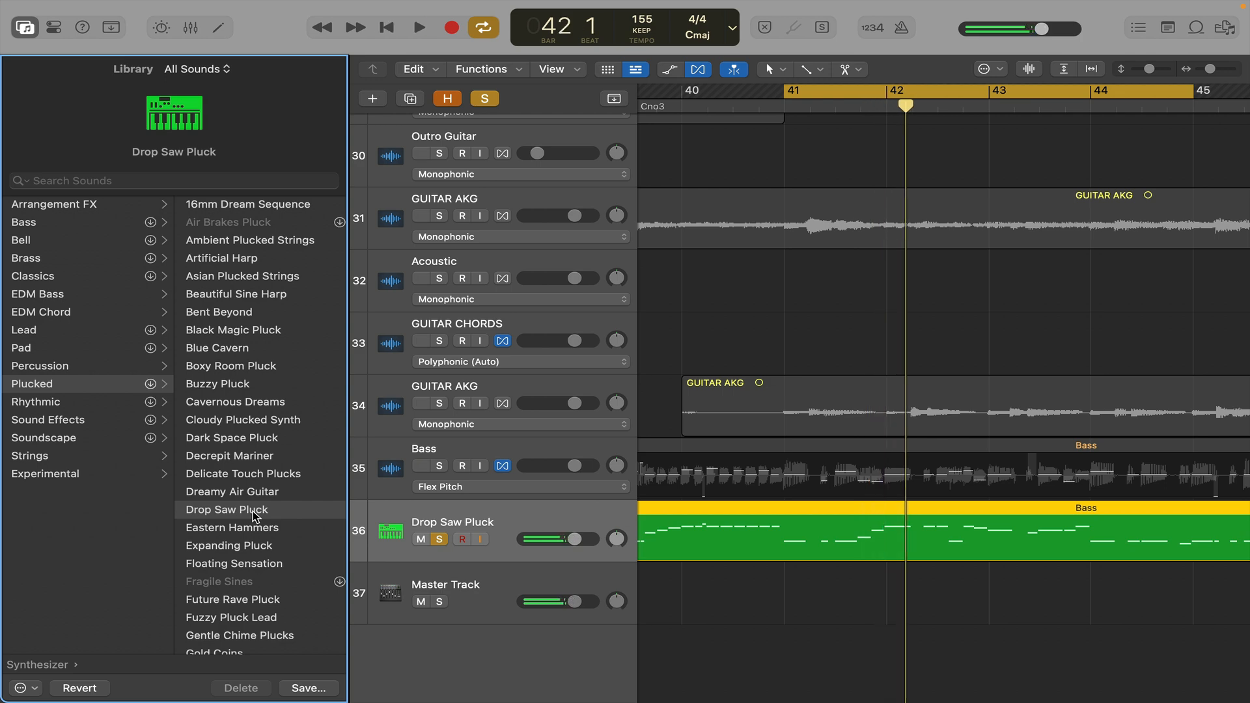
# Duplicate the Drop Saw Pluck track and copy the long Bass MIDI region onto the new track
pyautogui.press('z')
pyautogui.click(552, 510)
pyautogui.press('super+d')
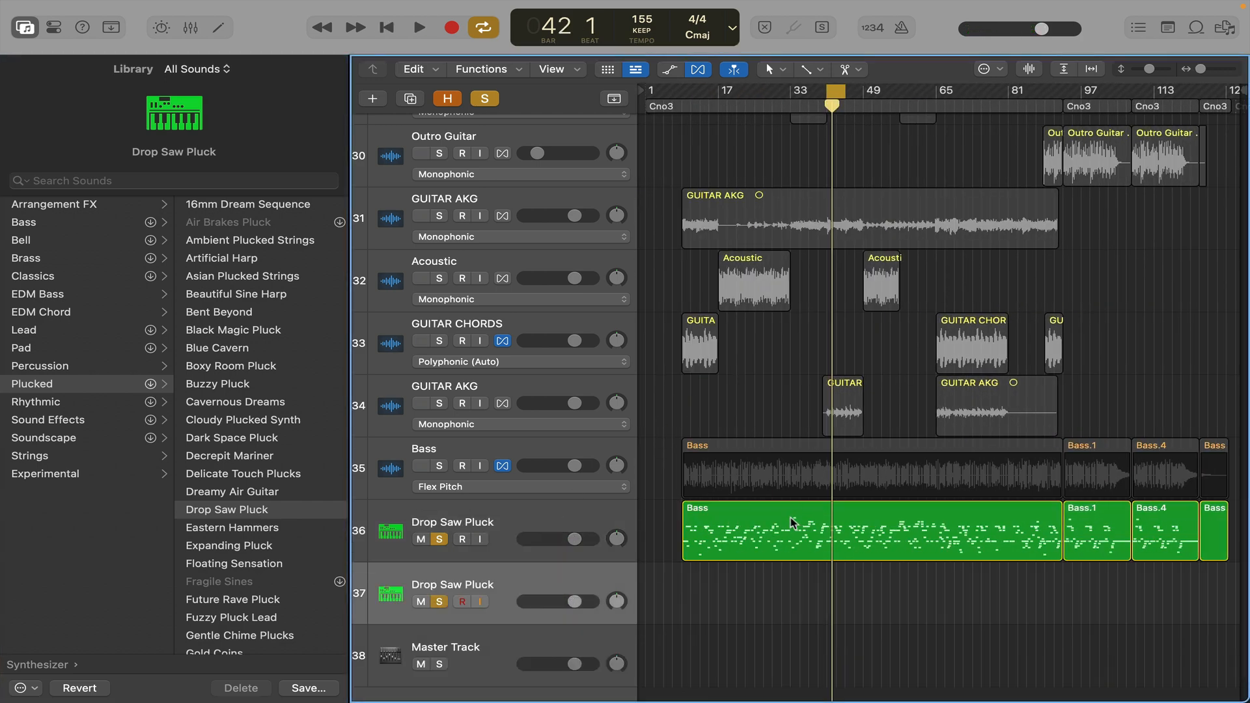
pyautogui.moveTo(768, 525); pyautogui.dragTo(771, 582)
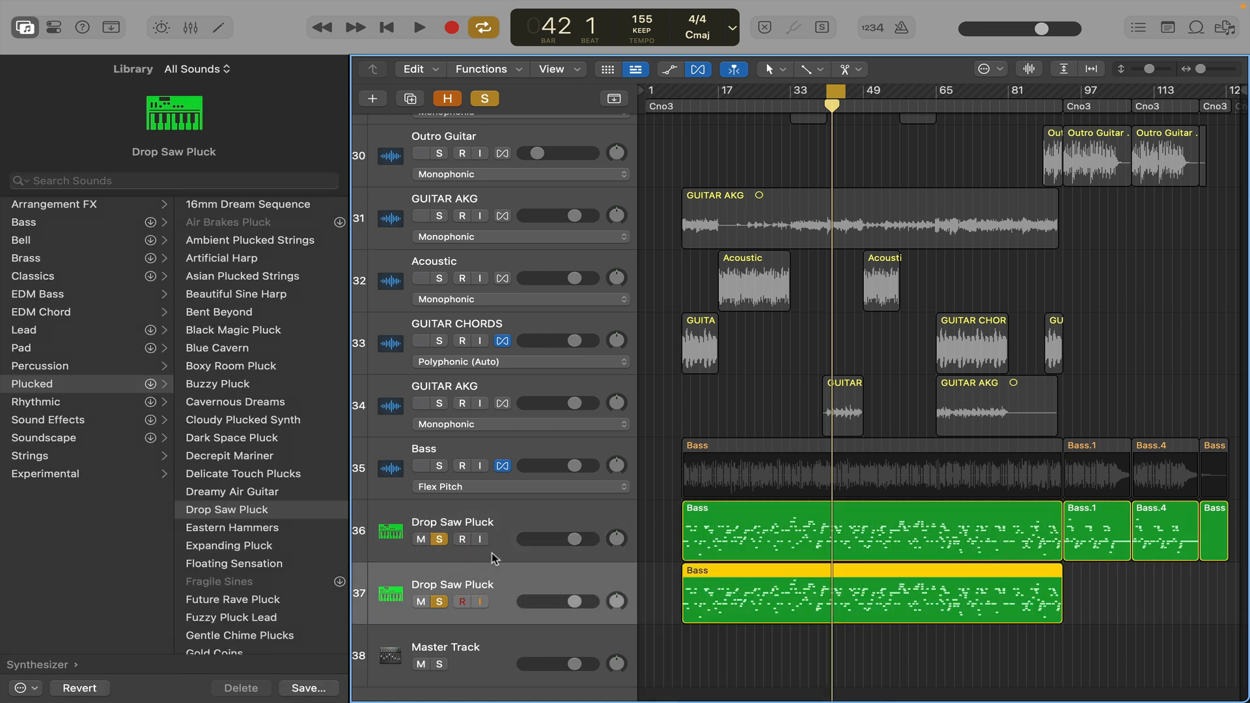
# Load the Buzzy Pluck sound on the duplicated track and audition it layered with Drop Saw Pluck
pyautogui.click(218, 384)
pyautogui.press('space')
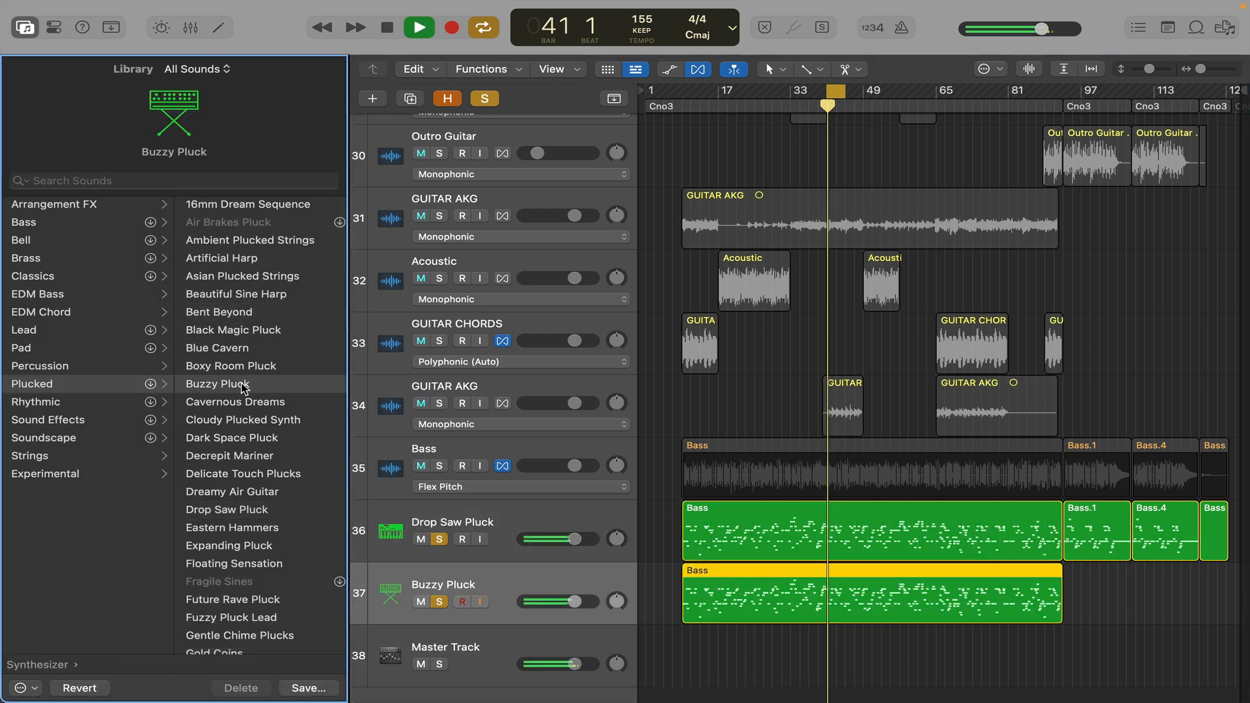
# Adjust the Drop Saw Pluck track's pan and load the Cavernous Dreams sound on the duplicated track
pyautogui.moveTo(617, 539); pyautogui.dragTo(619, 495)
pyautogui.click(250, 400)
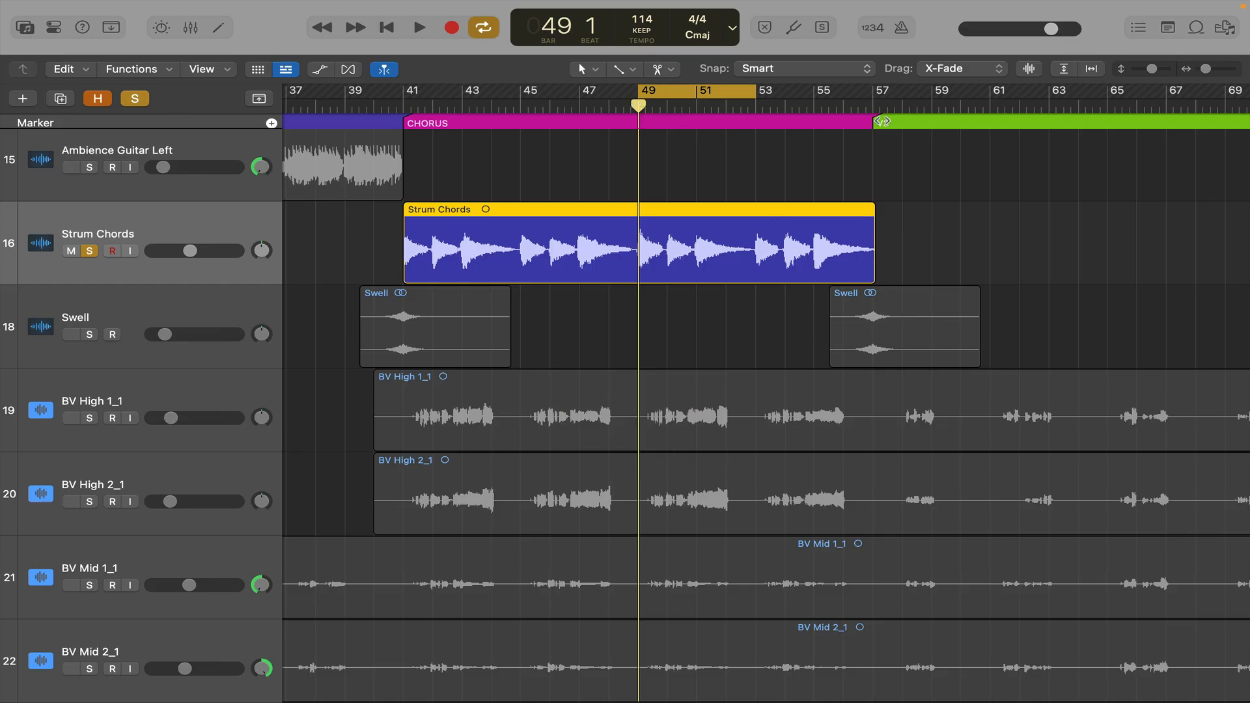
# Audition the soloed Strum Chords part and insert a mono Step FX effect on its channel strip
pyautogui.press('space')
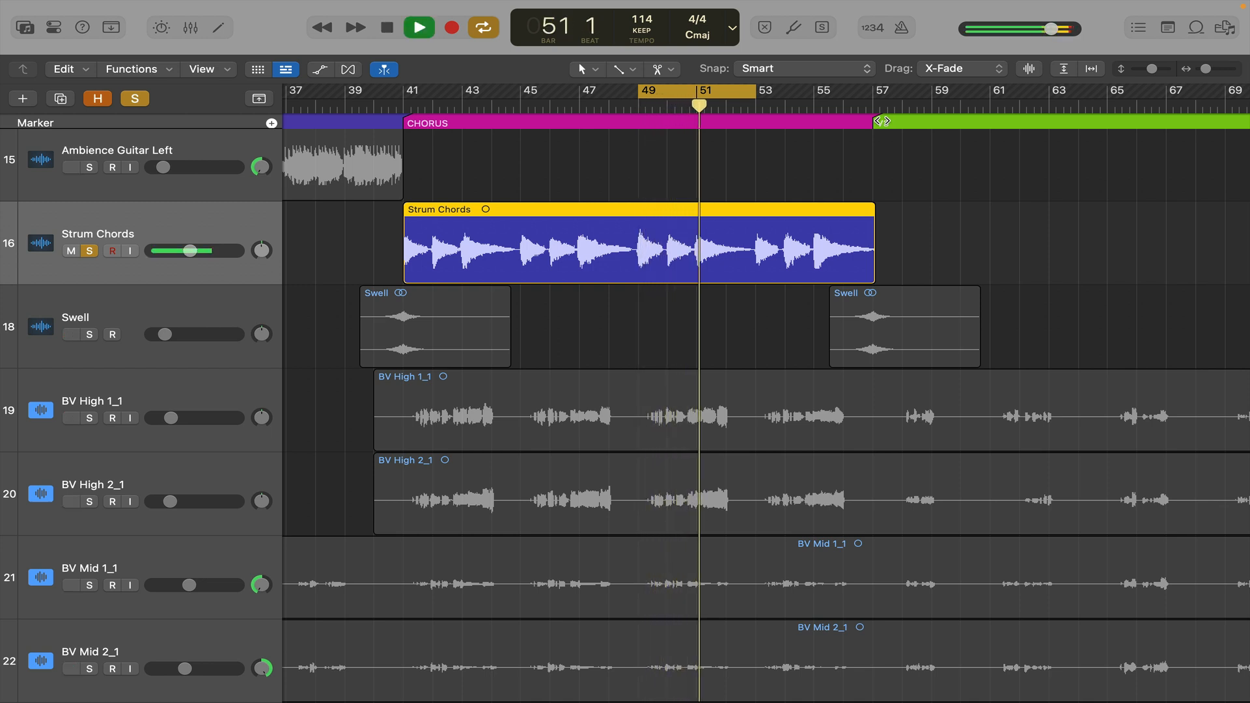
pyautogui.press('space')
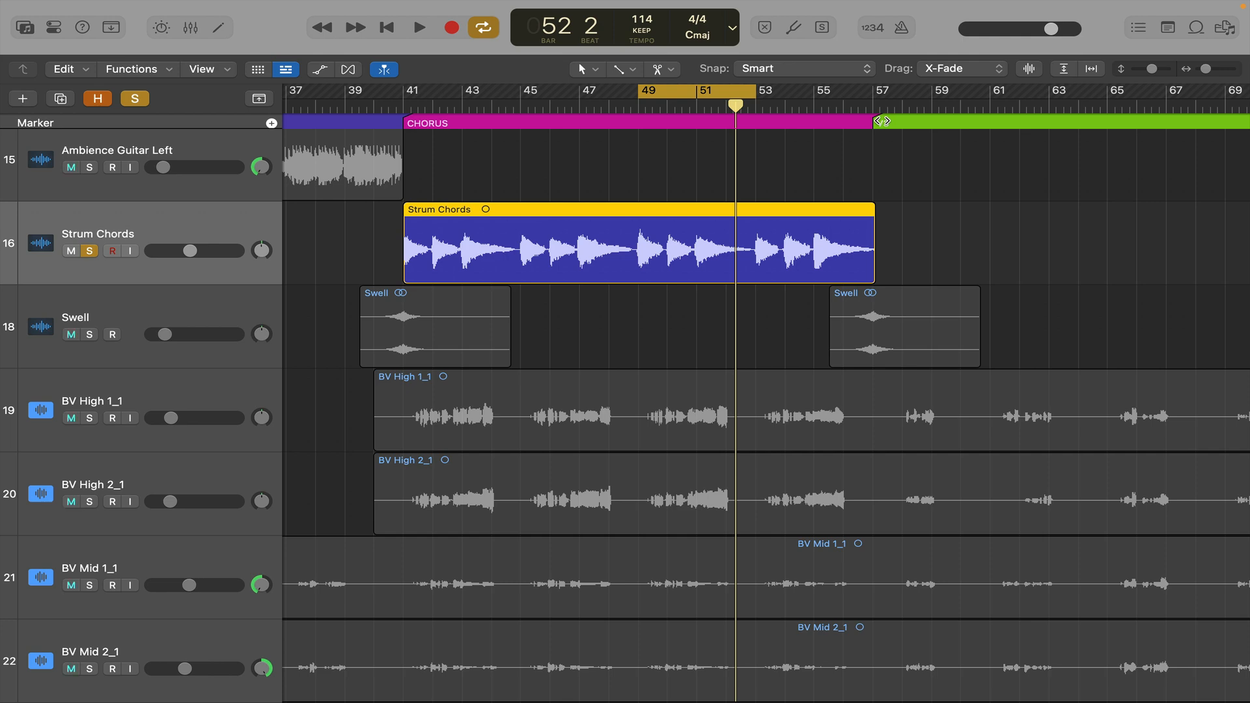
pyautogui.press('x')
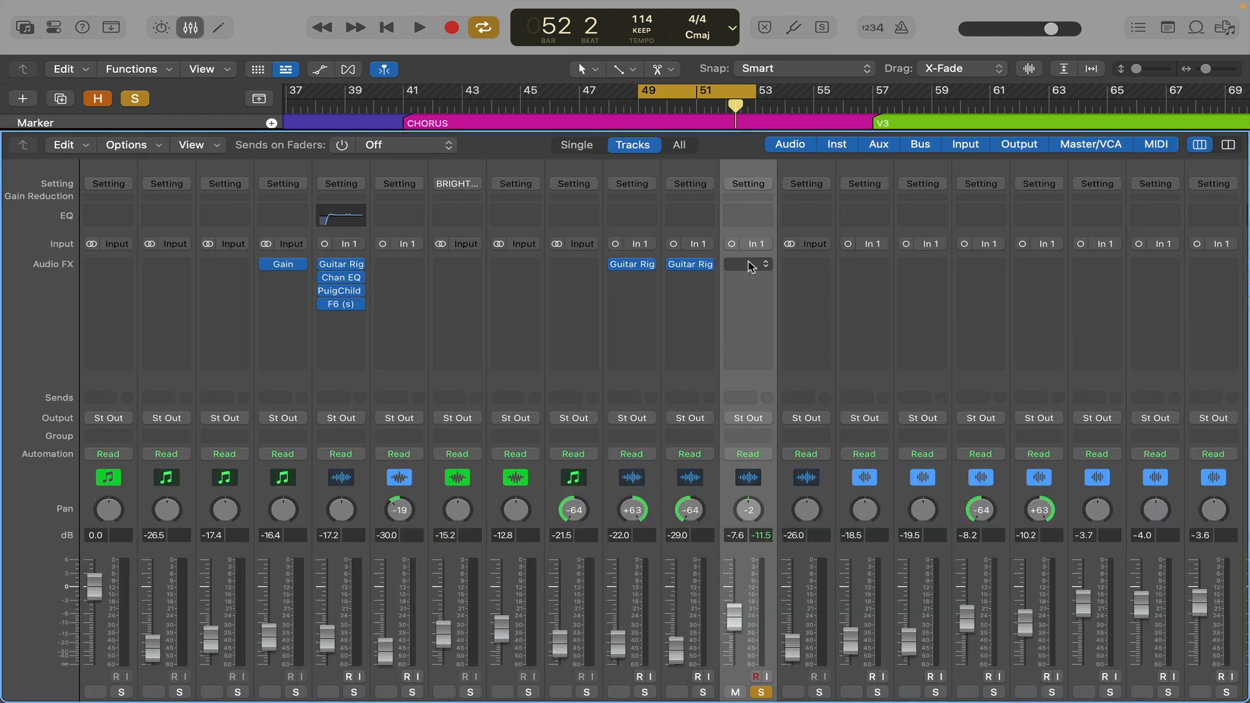
pyautogui.click(751, 264)
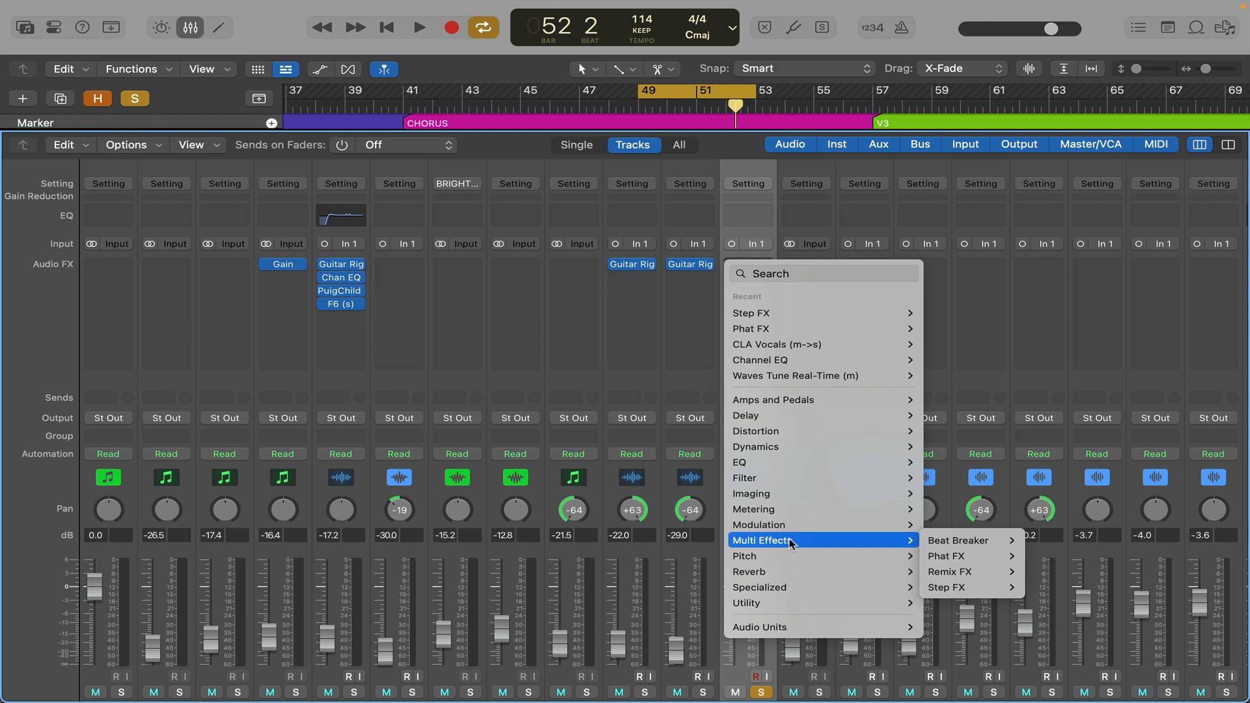
pyautogui.moveTo(951, 588)
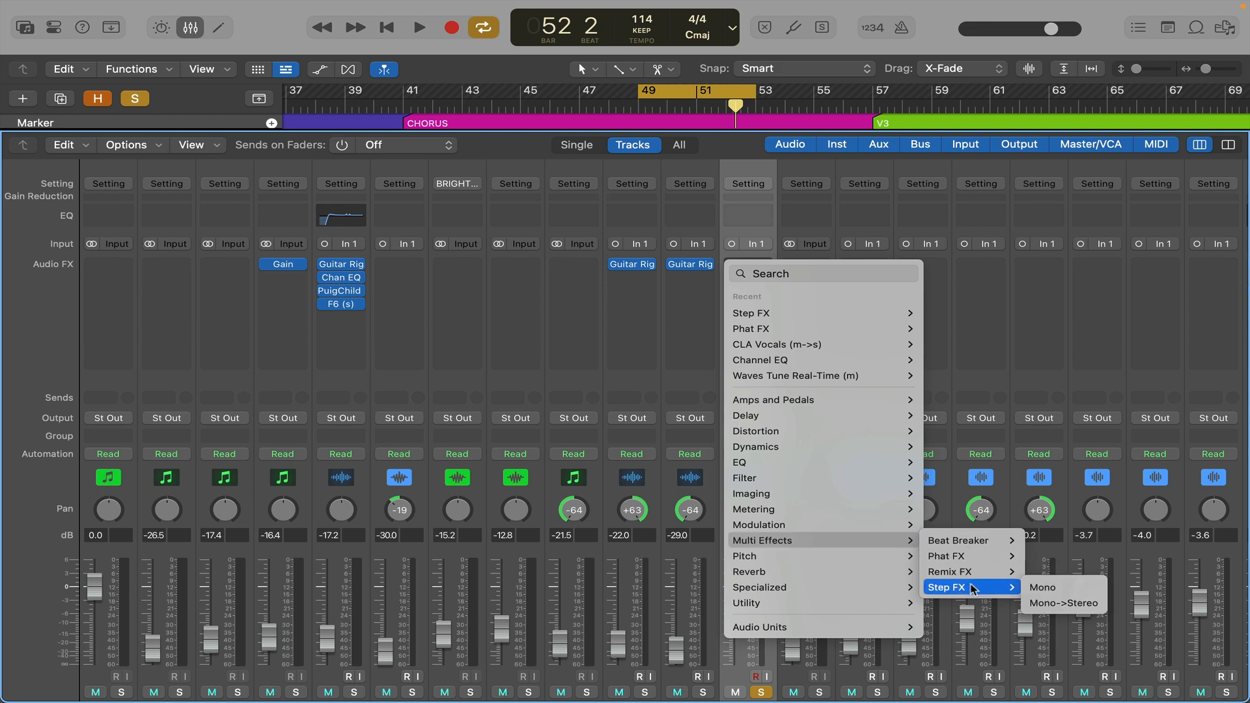
pyautogui.click(1057, 588)
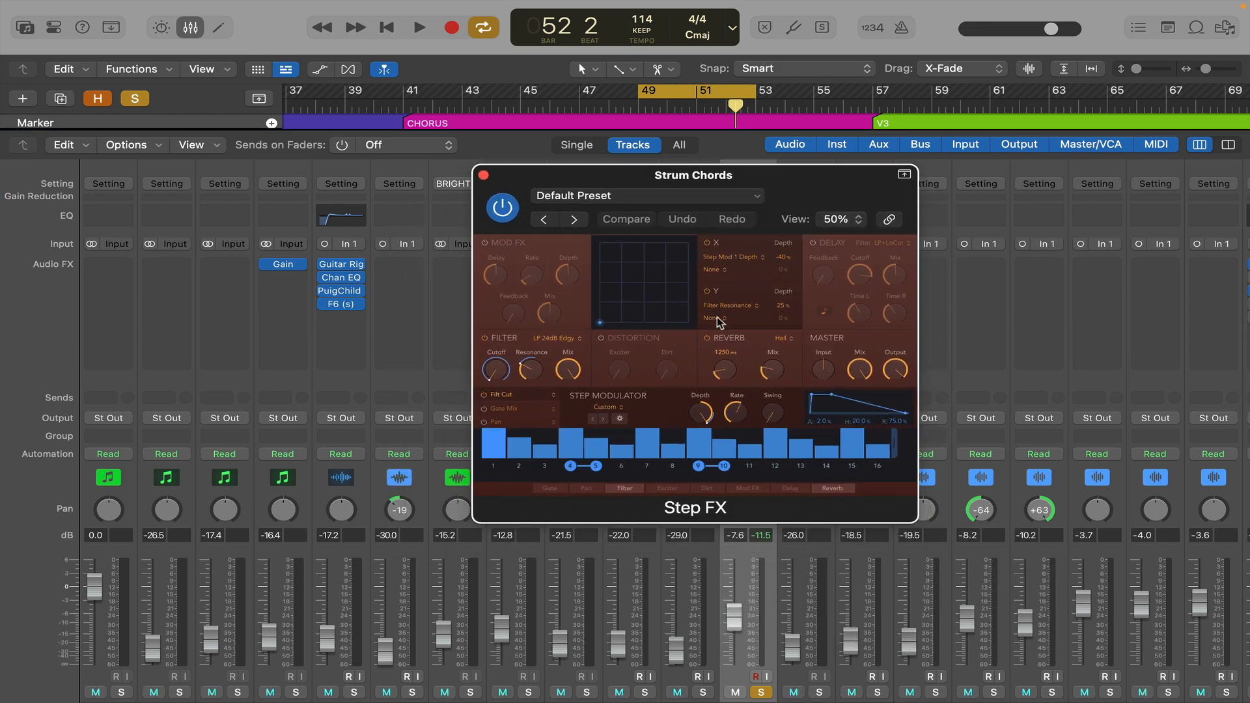
# Load the Complex Gated preset Endless Roll in Step FX and audition it on Strum Chords
pyautogui.click(689, 196)
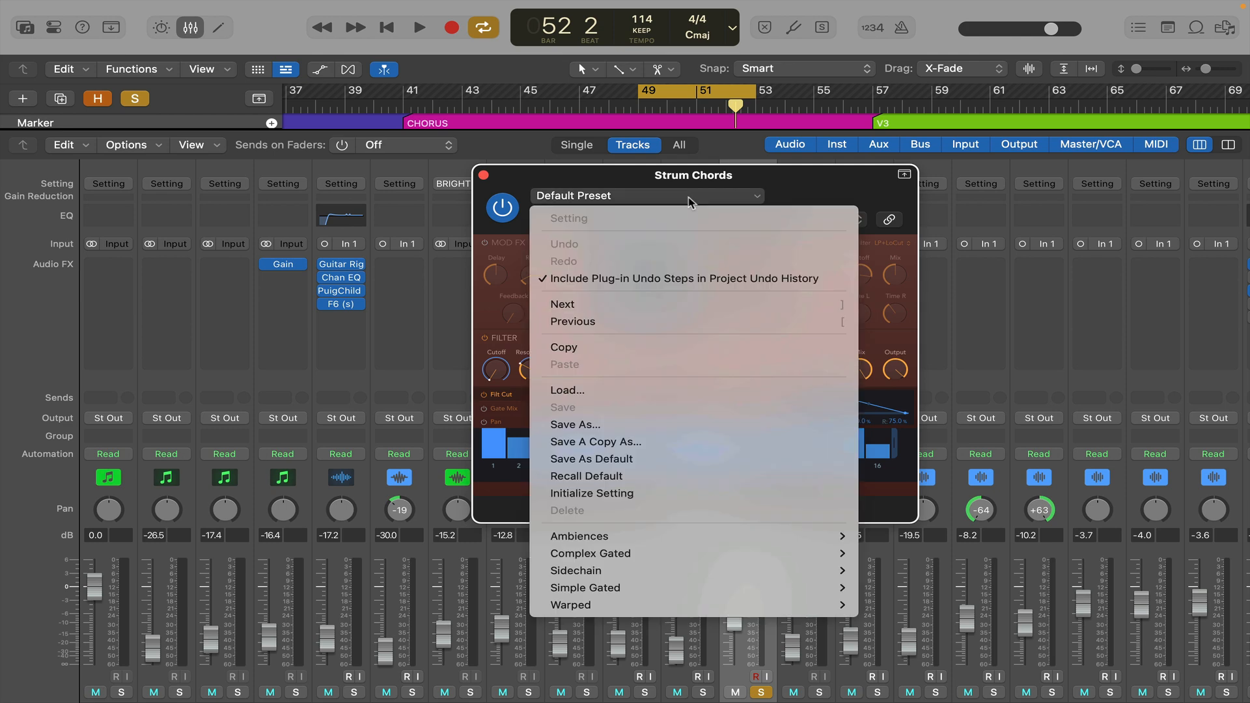
pyautogui.moveTo(700, 556)
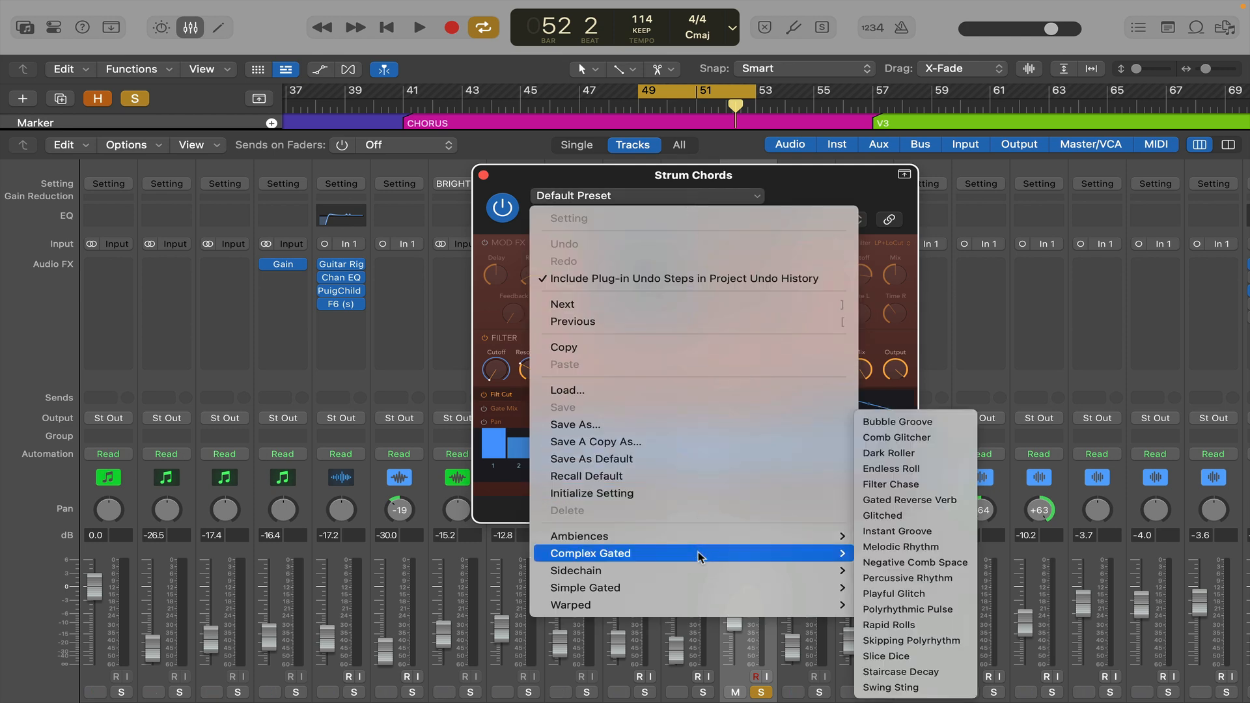
pyautogui.click(915, 469)
pyautogui.press('space')
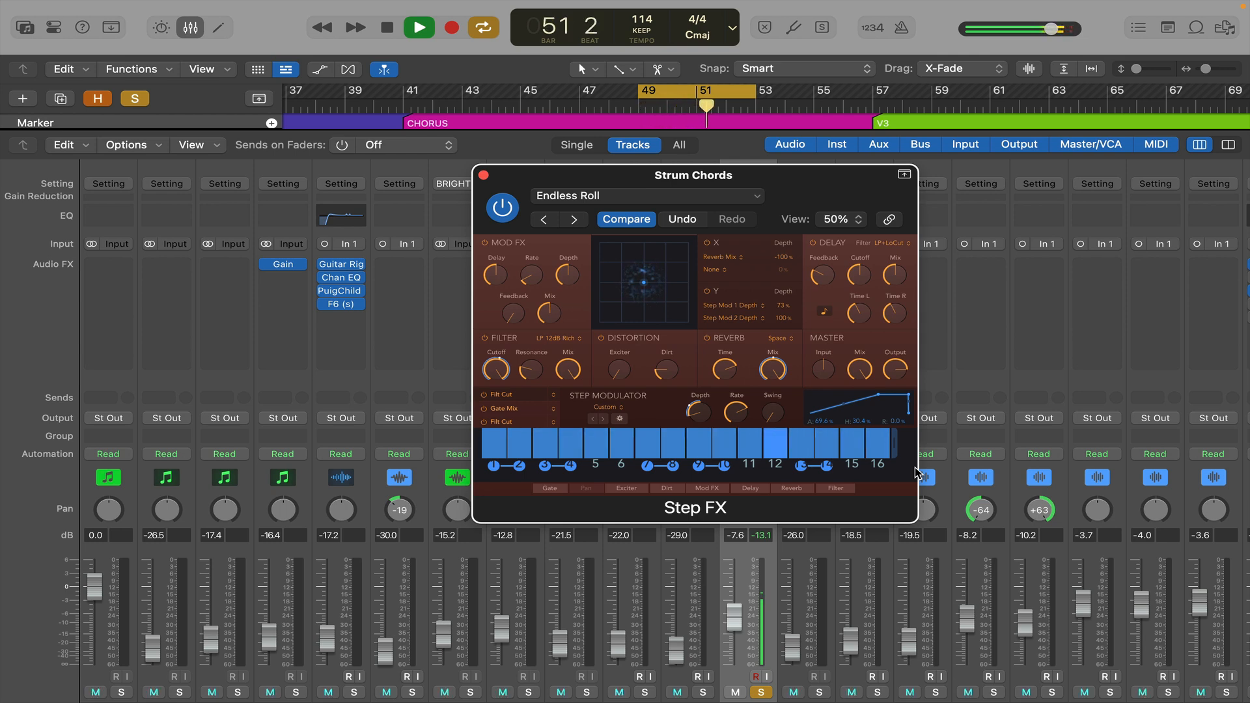
pyautogui.press('space')
# Lower the master mix of the Endless Roll preset in Step FX and audition the drier blend
pyautogui.moveTo(861, 375)
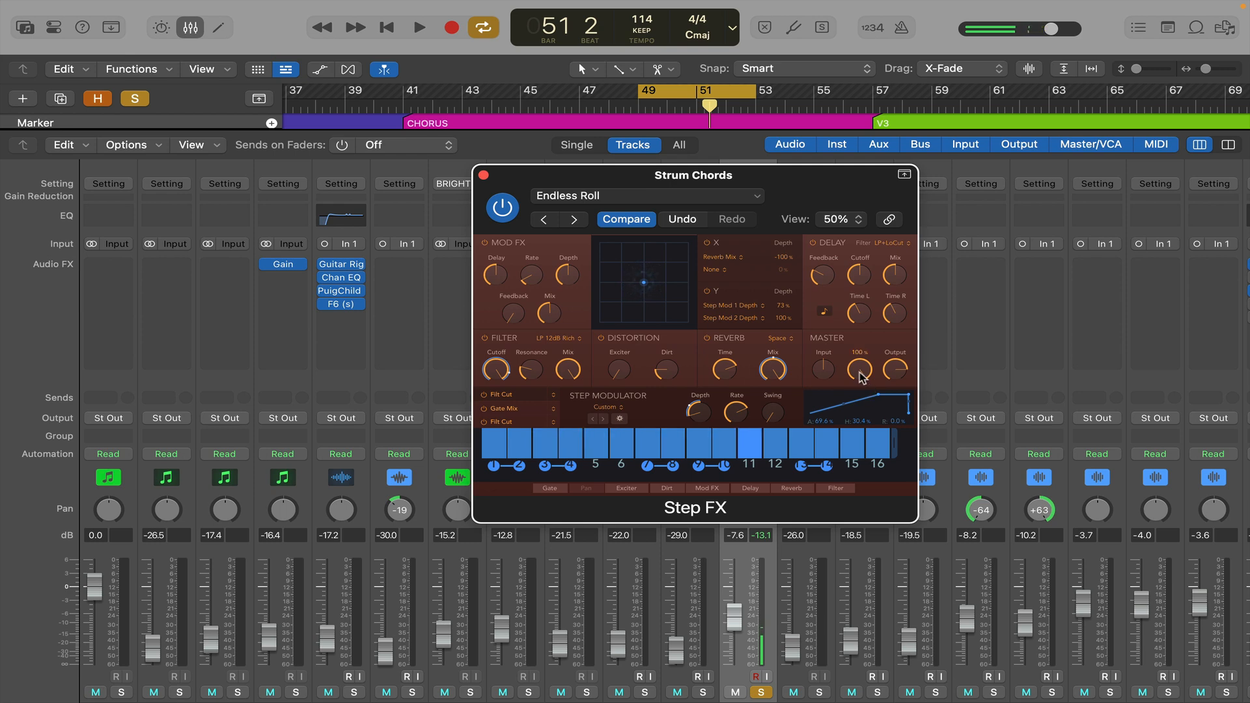
pyautogui.moveTo(860, 374); pyautogui.dragTo(837, 521)
pyautogui.press('space')
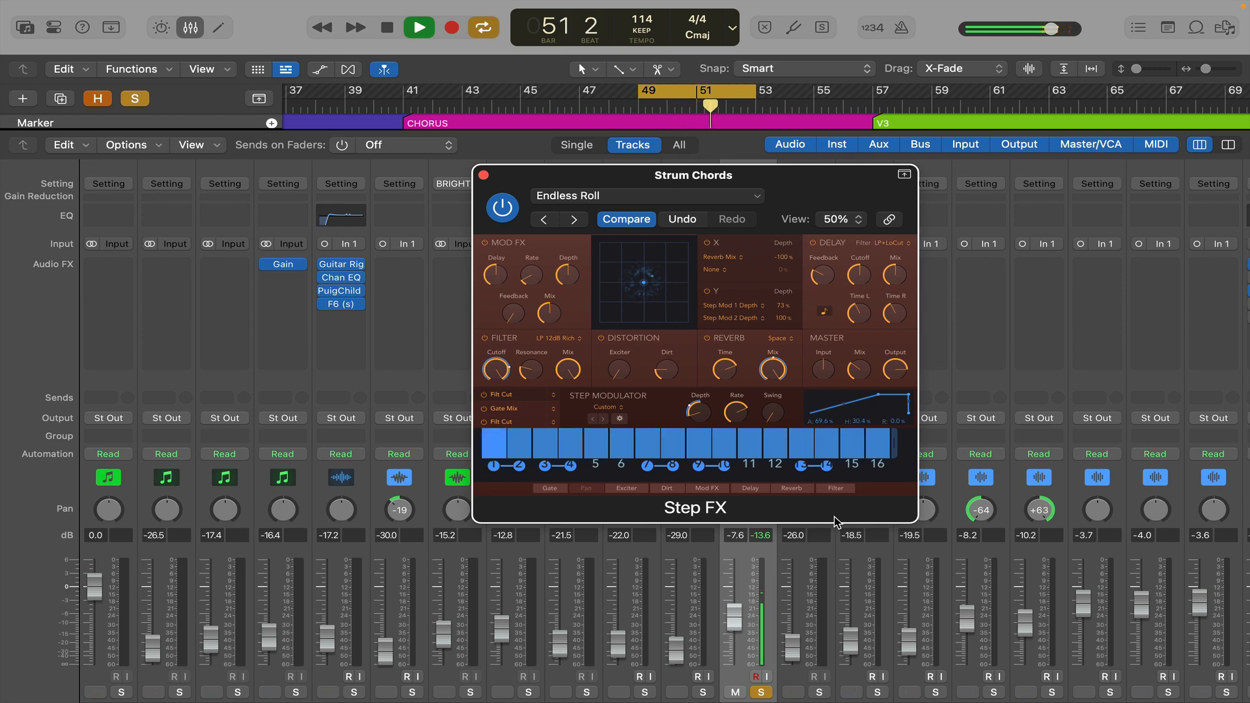
# Step through and audition the Complex Gated presets Filter Chase, Melodic Rhythm and Polyrhythmic Pulse on Strum Chords
pyautogui.click(575, 220)
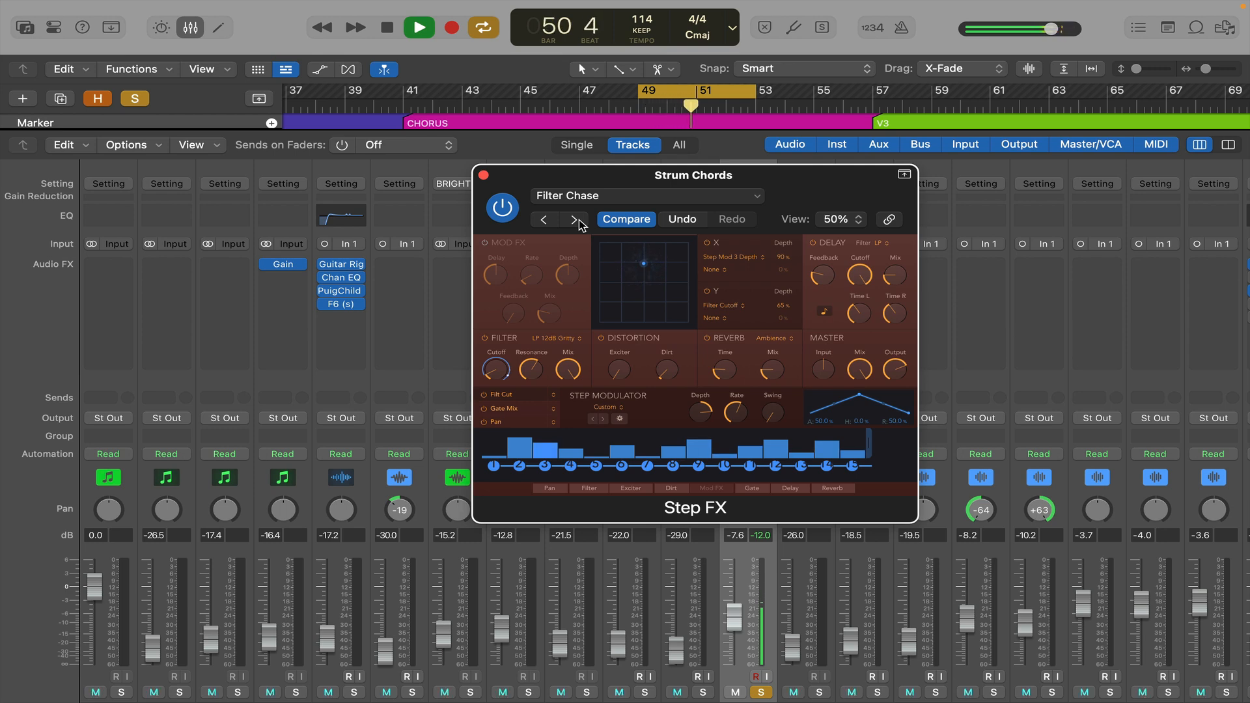
pyautogui.click(577, 222)
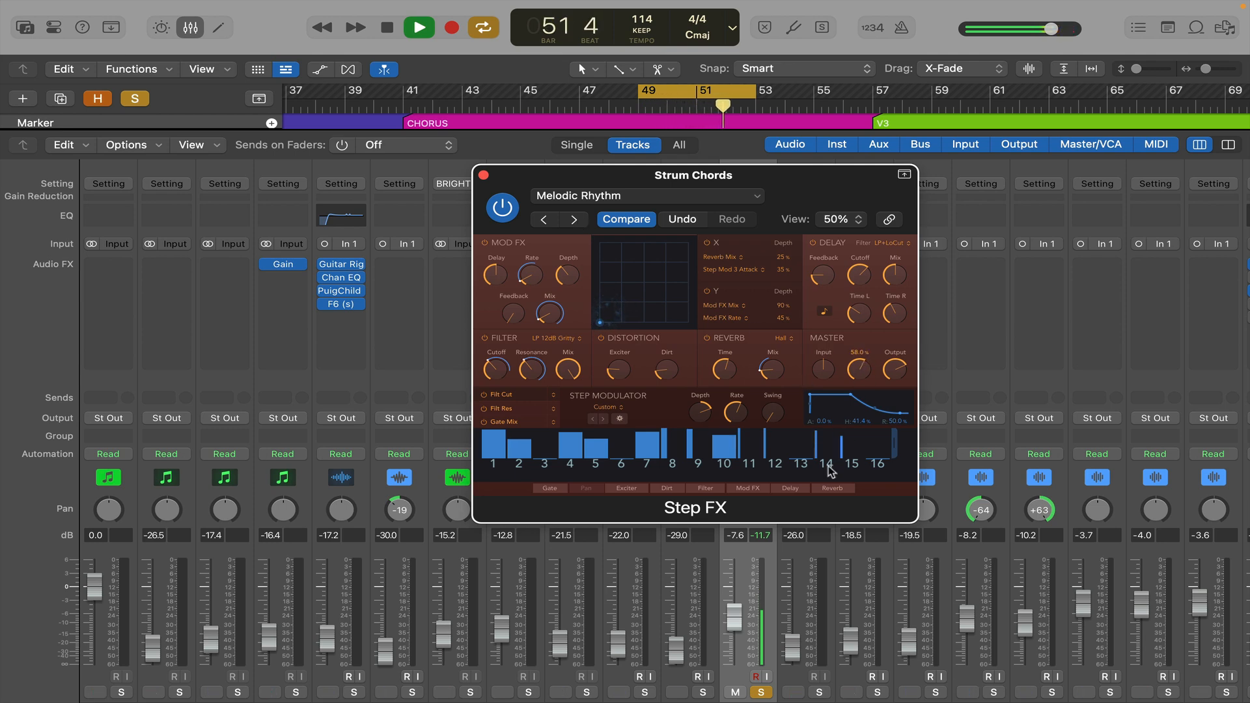
pyautogui.click(576, 221)
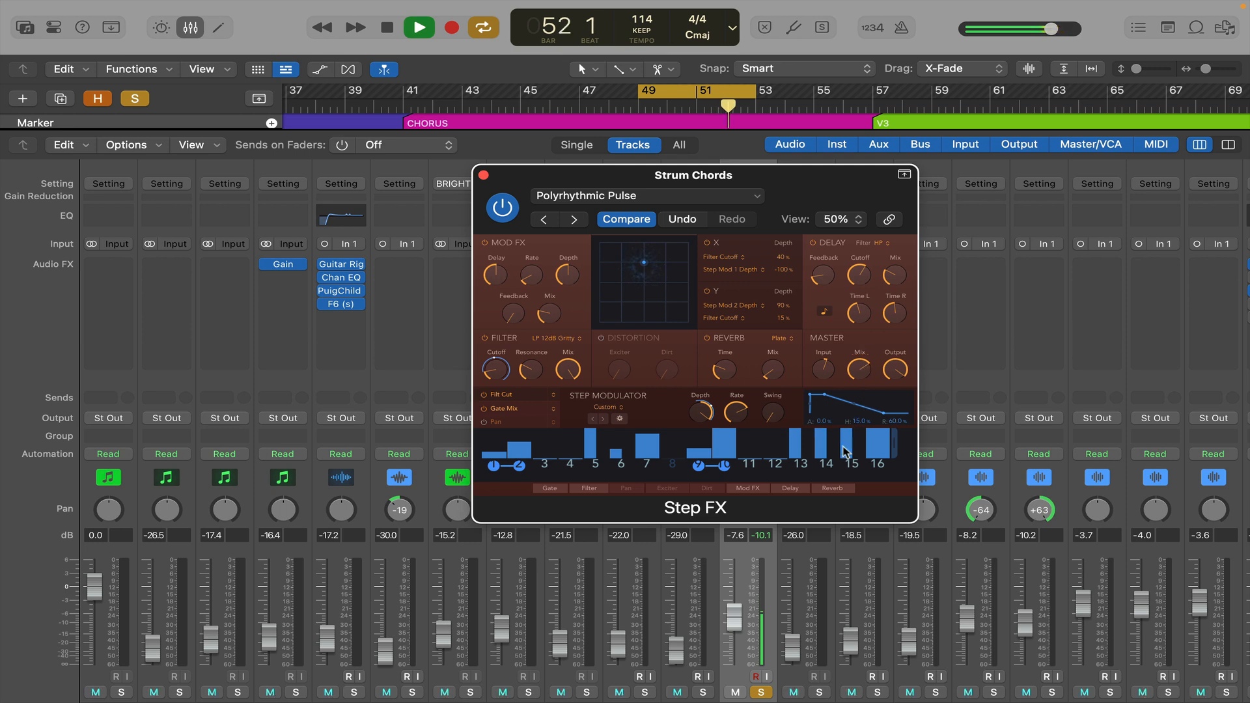
pyautogui.press('space')
# Load the Ambiences preset Broken Echoes in Step FX and audition it
pyautogui.click(645, 196)
pyautogui.moveTo(671, 588)
pyautogui.moveTo(702, 535)
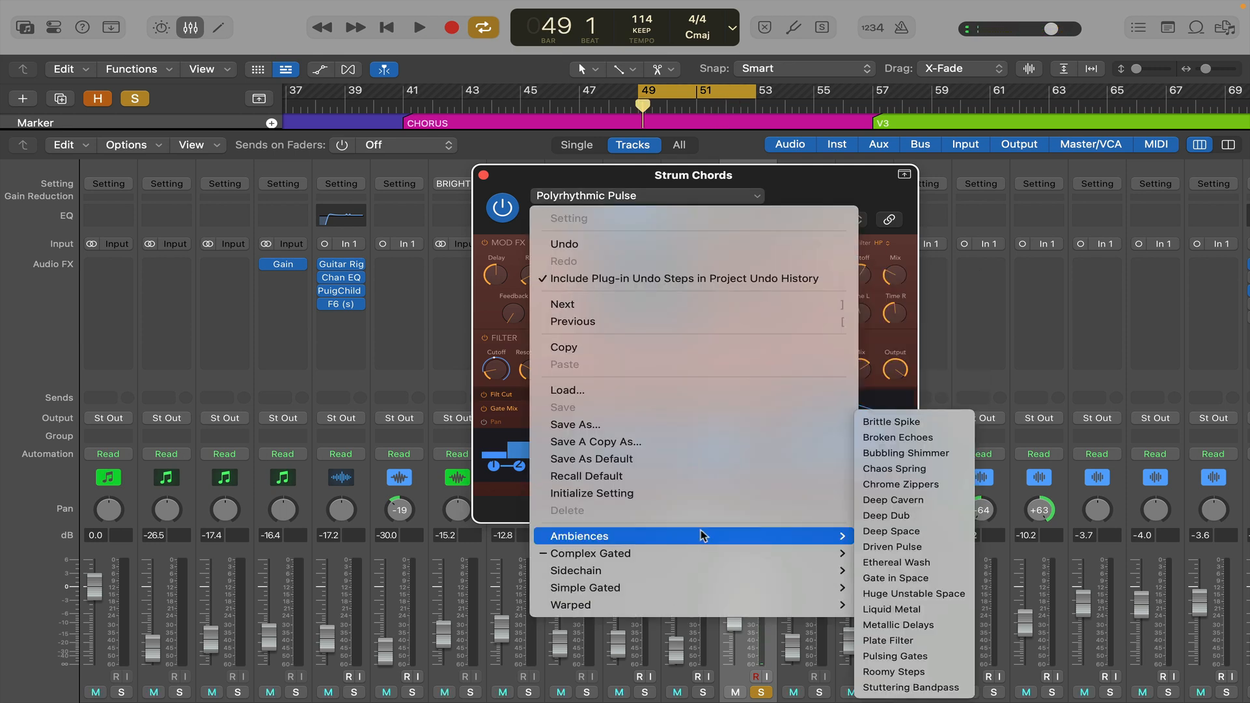
pyautogui.click(931, 437)
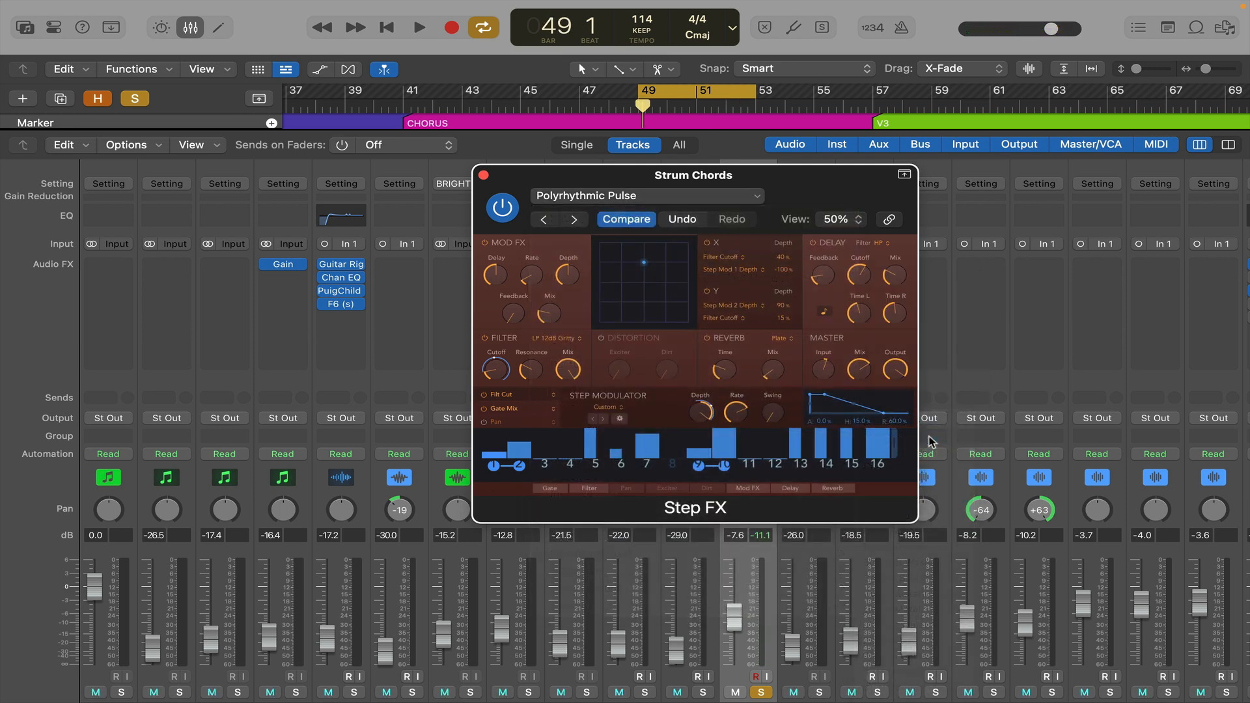
pyautogui.press('space')
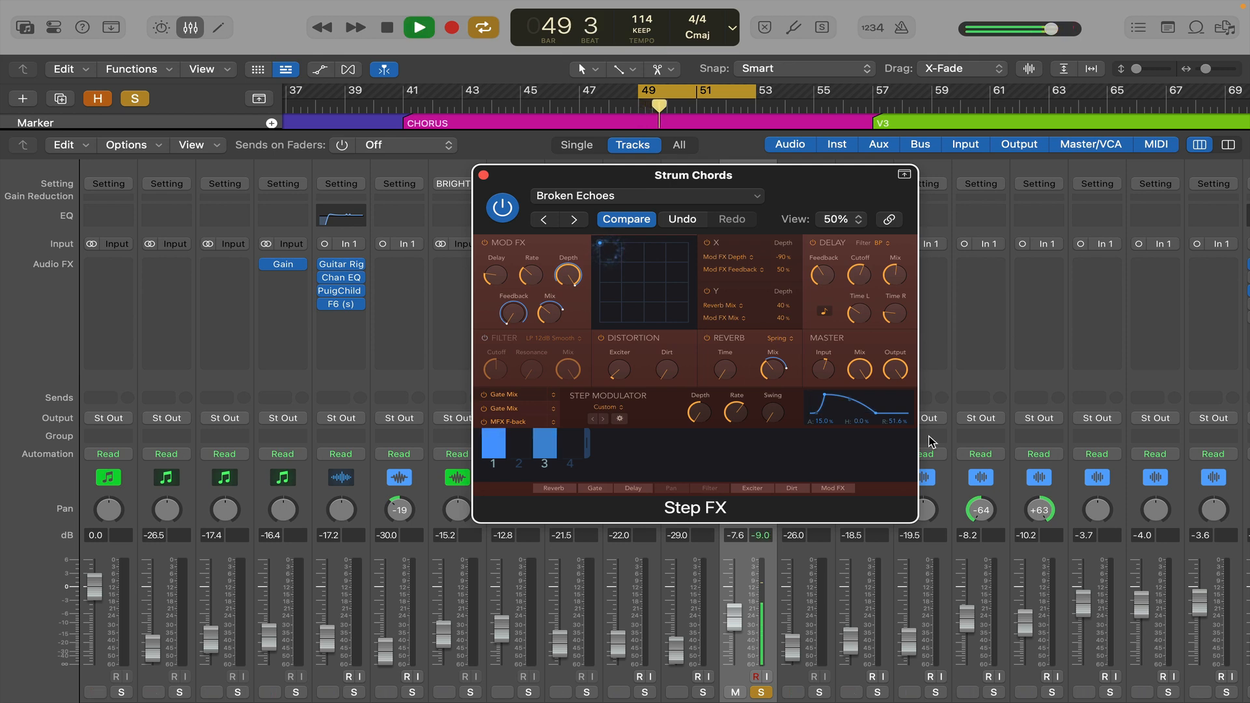
pyautogui.press('space')
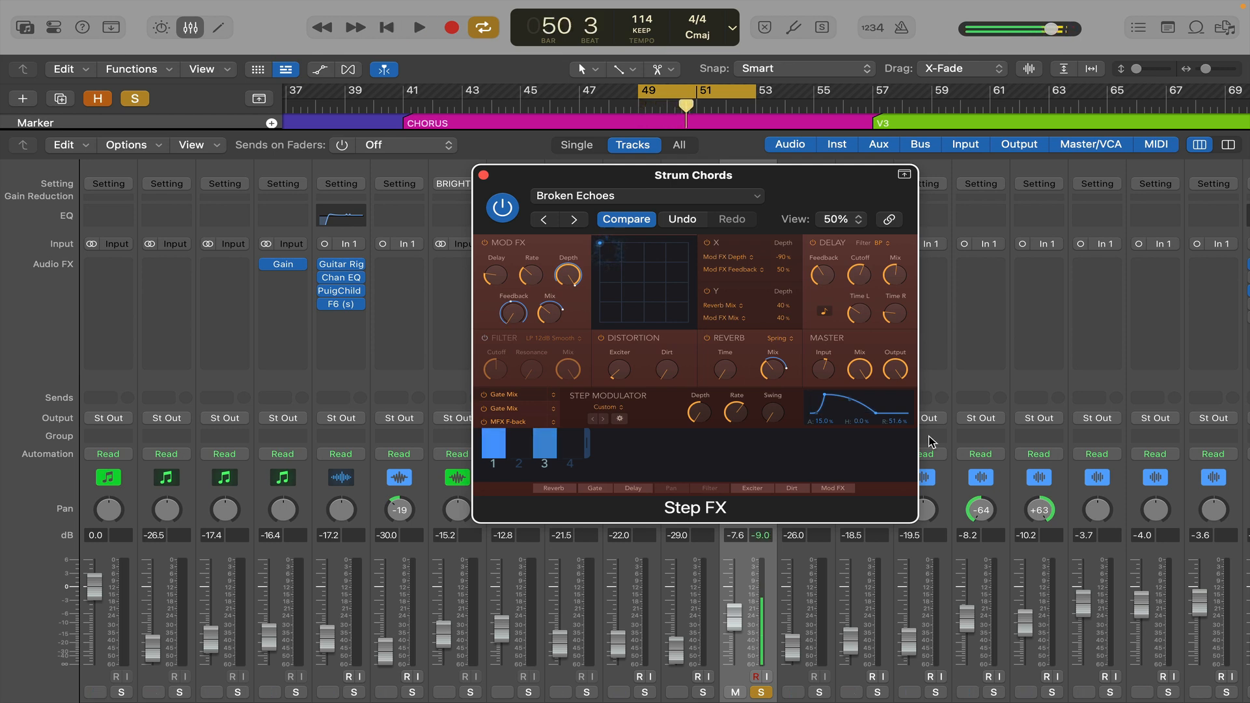
# Load the Bubbling Shimmer preset and, during playback, adjust the master mix and move the XY pad point toward the centre
pyautogui.click(583, 222)
pyautogui.press('space')
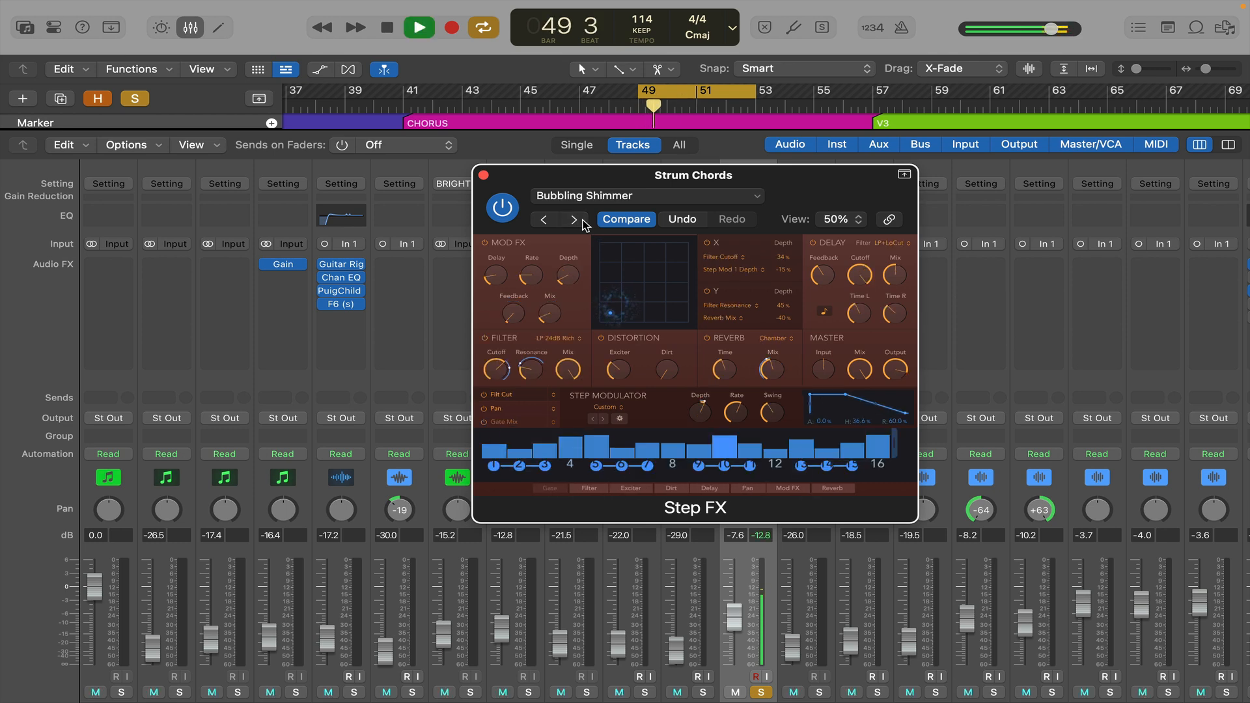
pyautogui.moveTo(858, 378)
pyautogui.moveTo(859, 377); pyautogui.dragTo(870, 385)
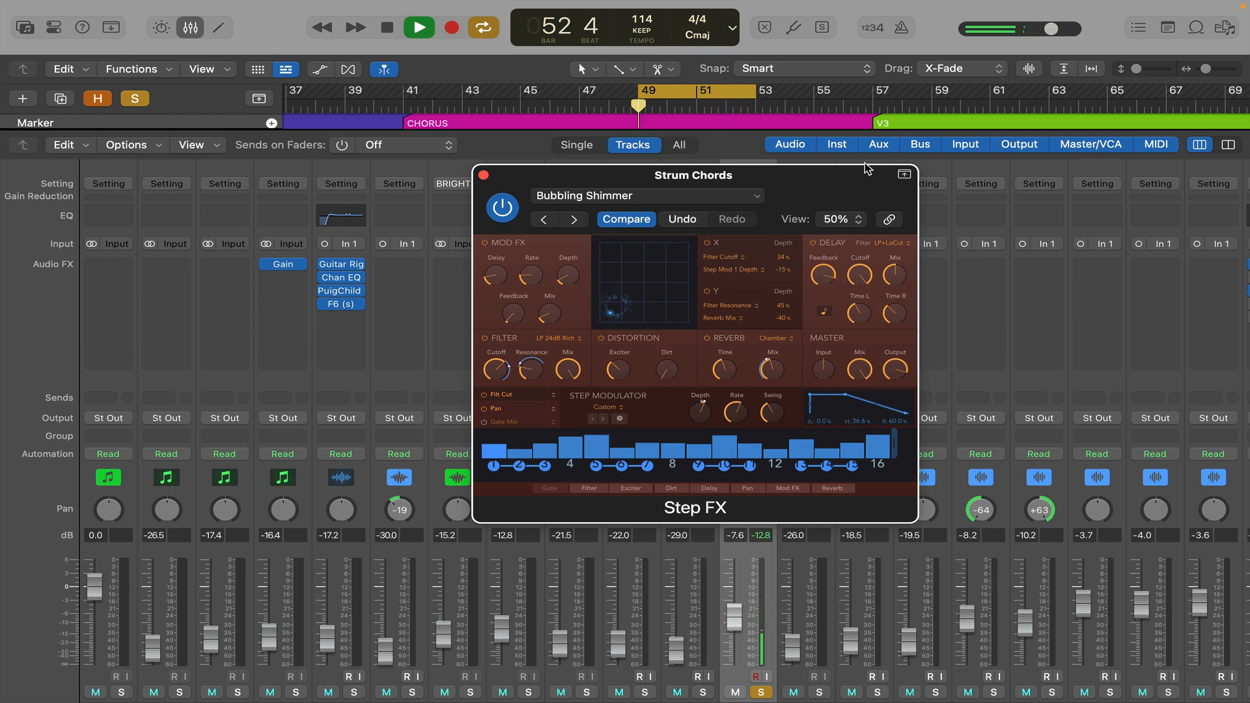
pyautogui.moveTo(612, 311); pyautogui.dragTo(638, 278)
pyautogui.press('space')
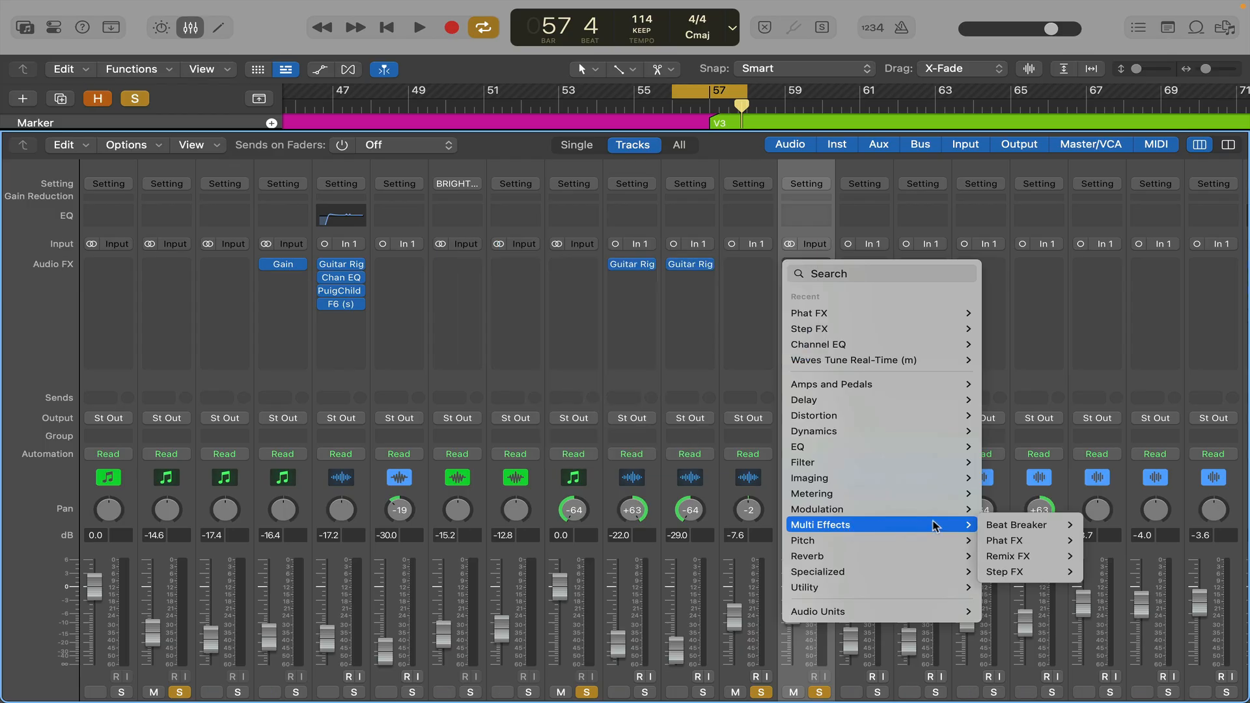
# Insert a stereo Phat FX effect on the Swell channel and load the Bass preset Dirty Tube Wobble
pyautogui.moveTo(1016, 540)
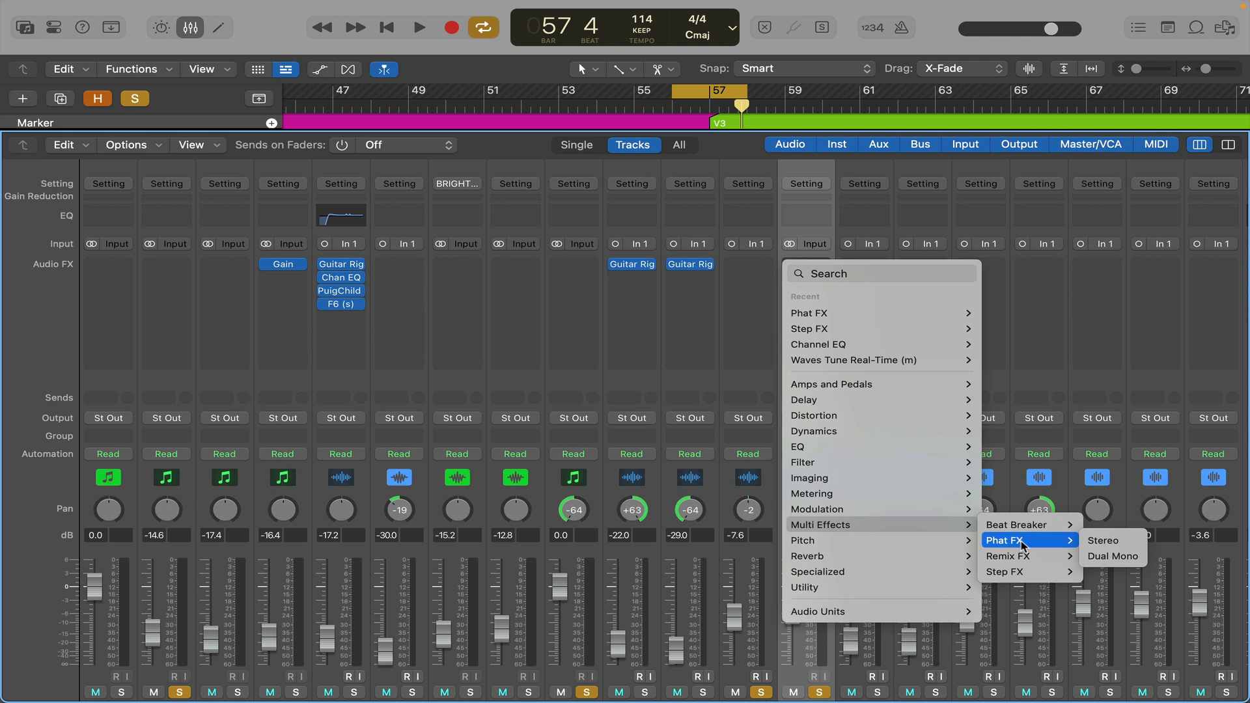
pyautogui.click(1100, 541)
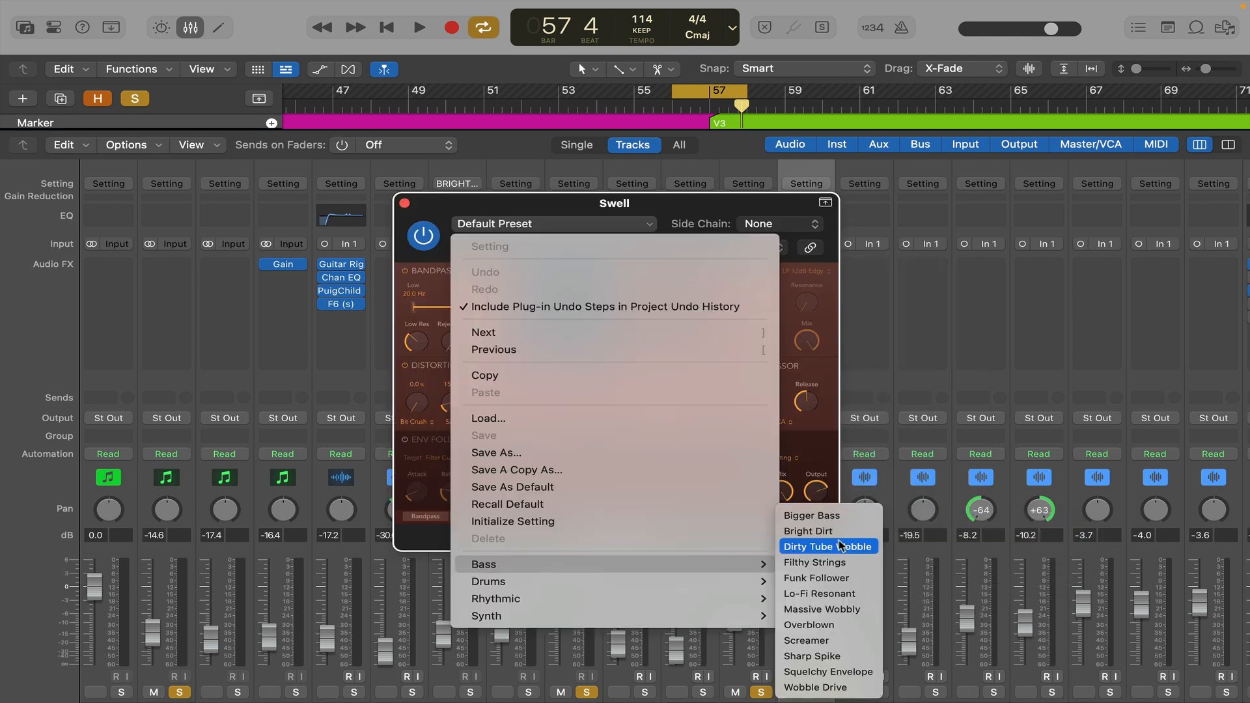
pyautogui.click(841, 546)
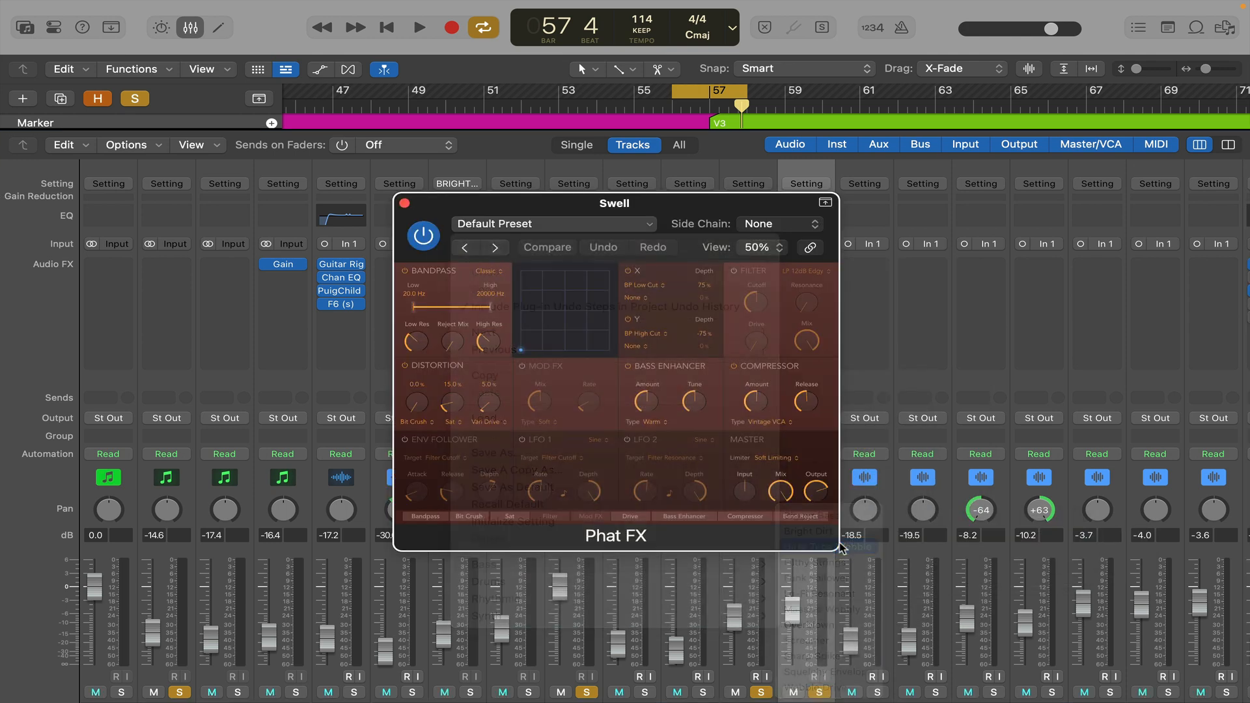
pyautogui.click(404, 205)
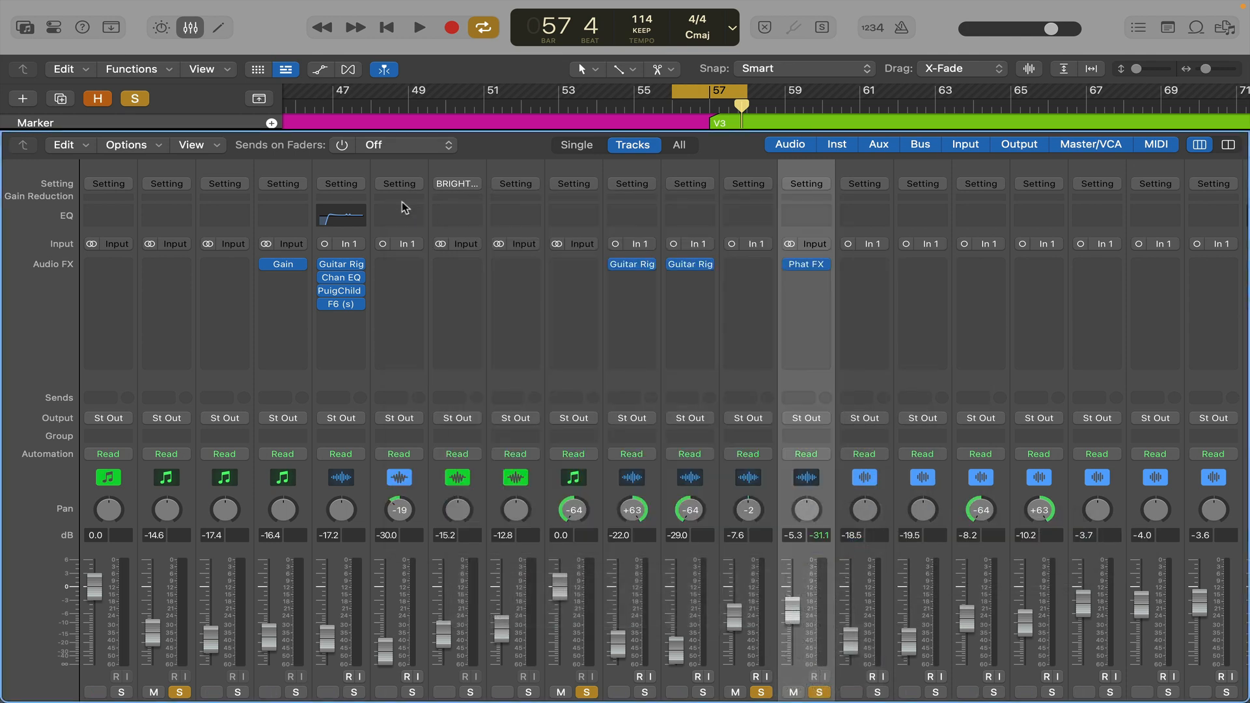
# Hide the mixer and lower the Swell track's volume to about -15 dB while auditioning the effect
pyautogui.press('space')
pyautogui.click(190, 28)
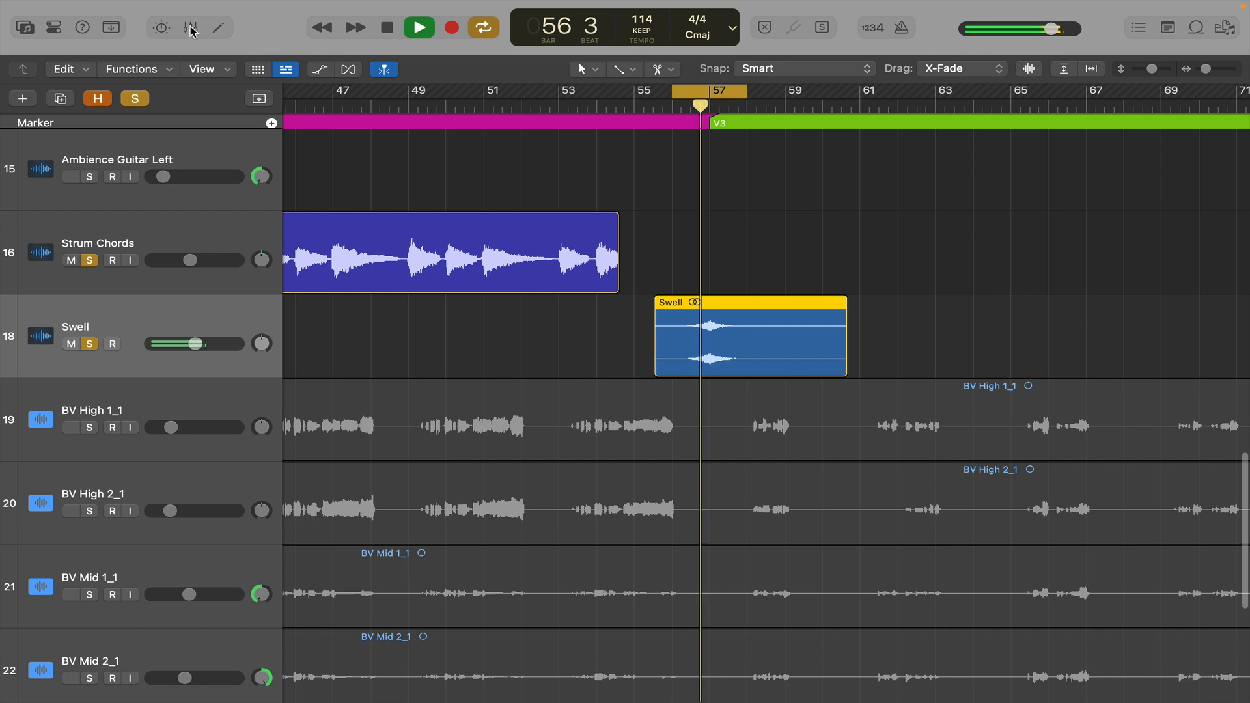
pyautogui.moveTo(194, 344); pyautogui.dragTo(176, 346)
pyautogui.press('space')
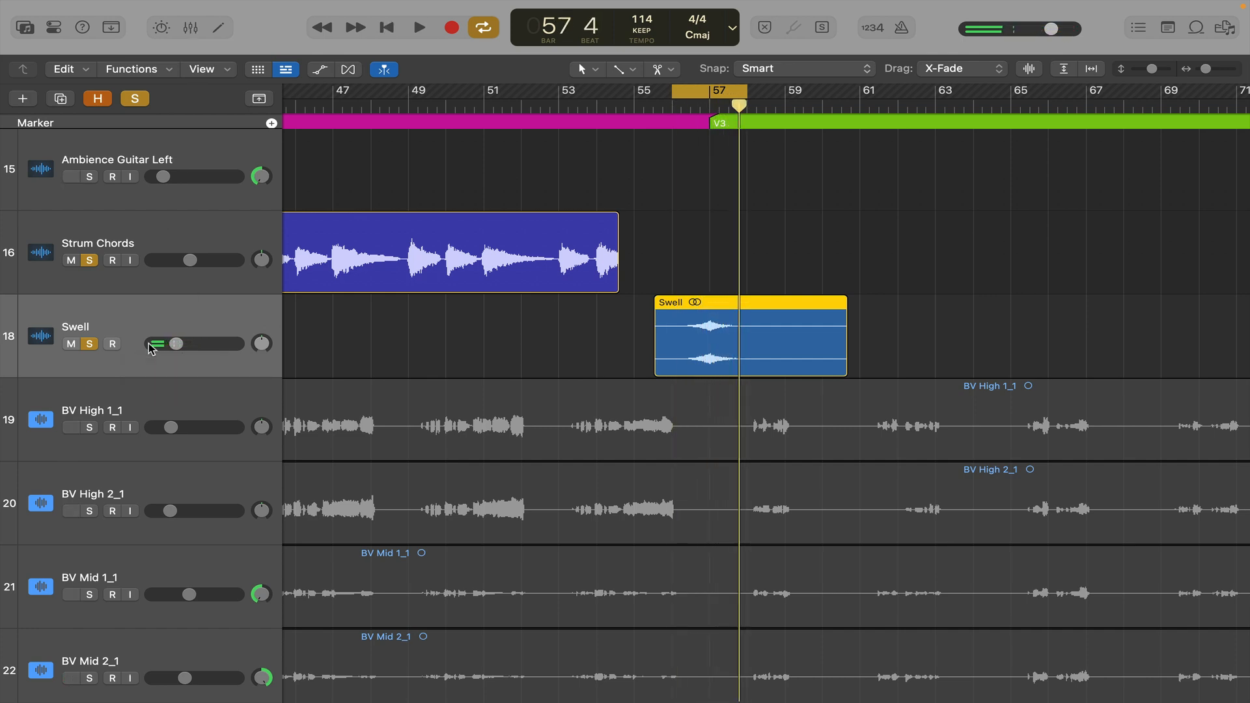
# Reopen Phat FX on the Swell channel and audition the Filthy Strings preset
pyautogui.press('x')
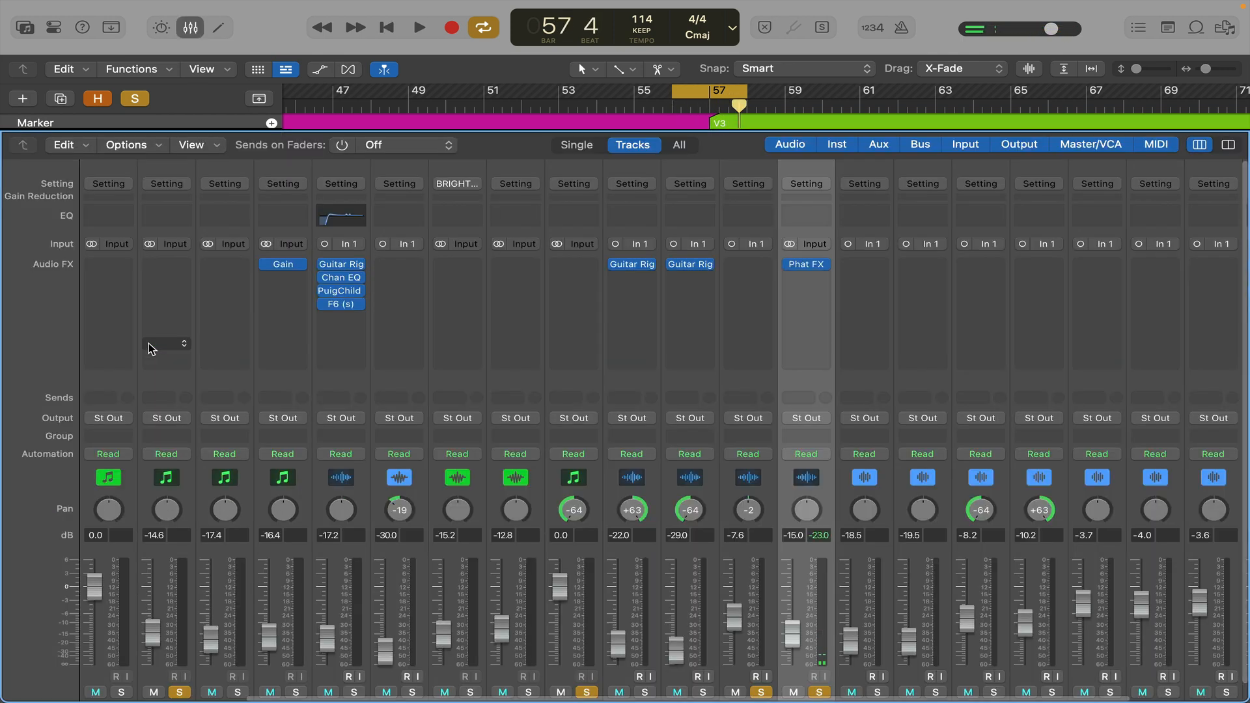
pyautogui.click(790, 266)
pyautogui.click(808, 264)
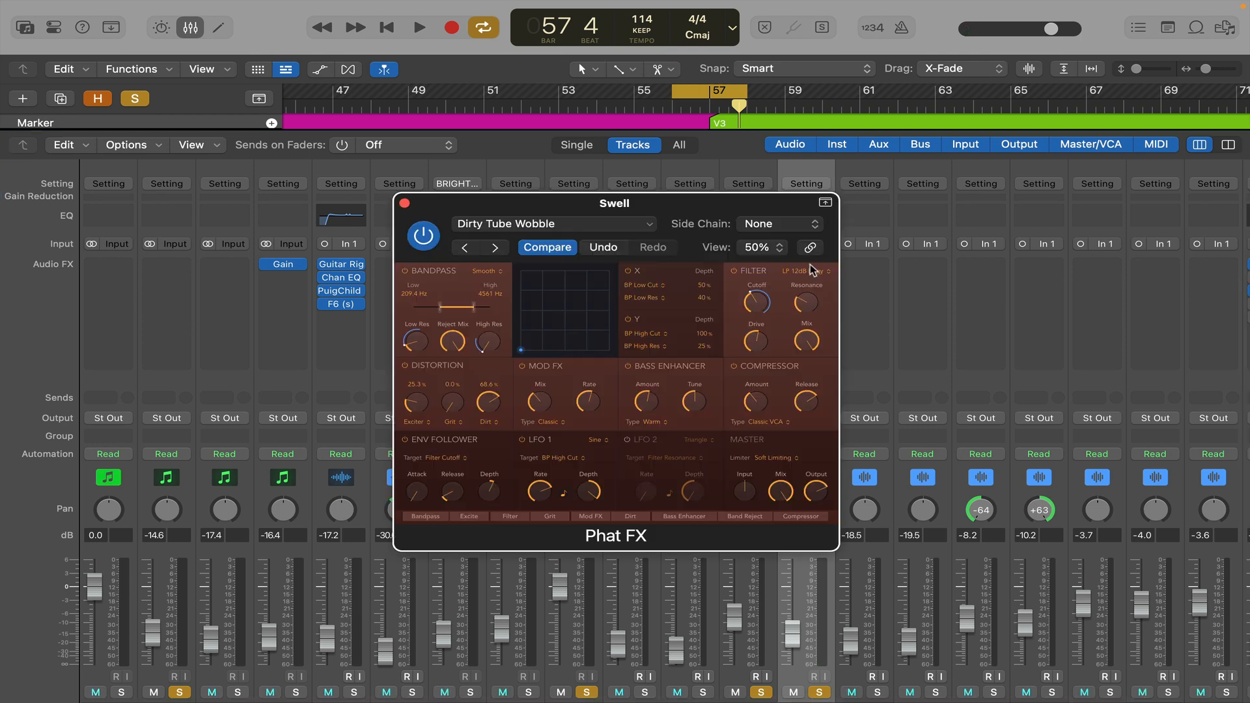
pyautogui.click(540, 247)
pyautogui.press('space')
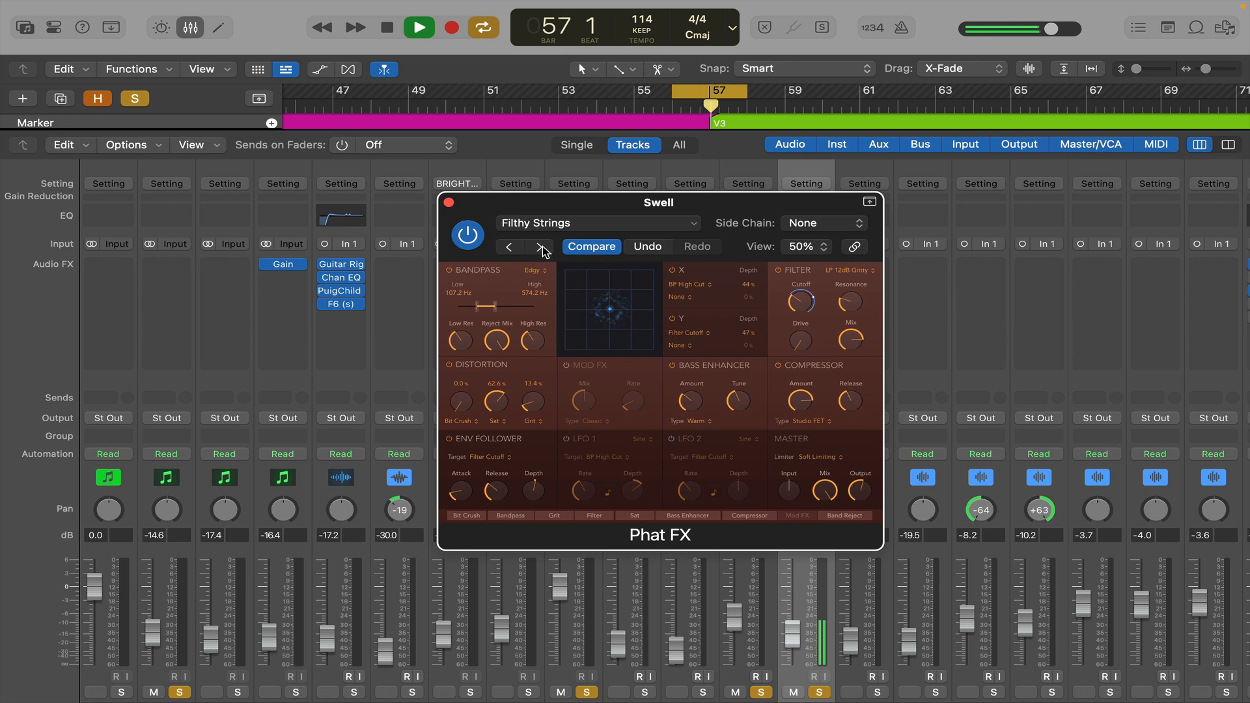
pyautogui.press('space')
# Audition the Phat FX presets Funk Follower and Lo-Fi Resonant on the Swell track
pyautogui.click(540, 247)
pyautogui.press('space')
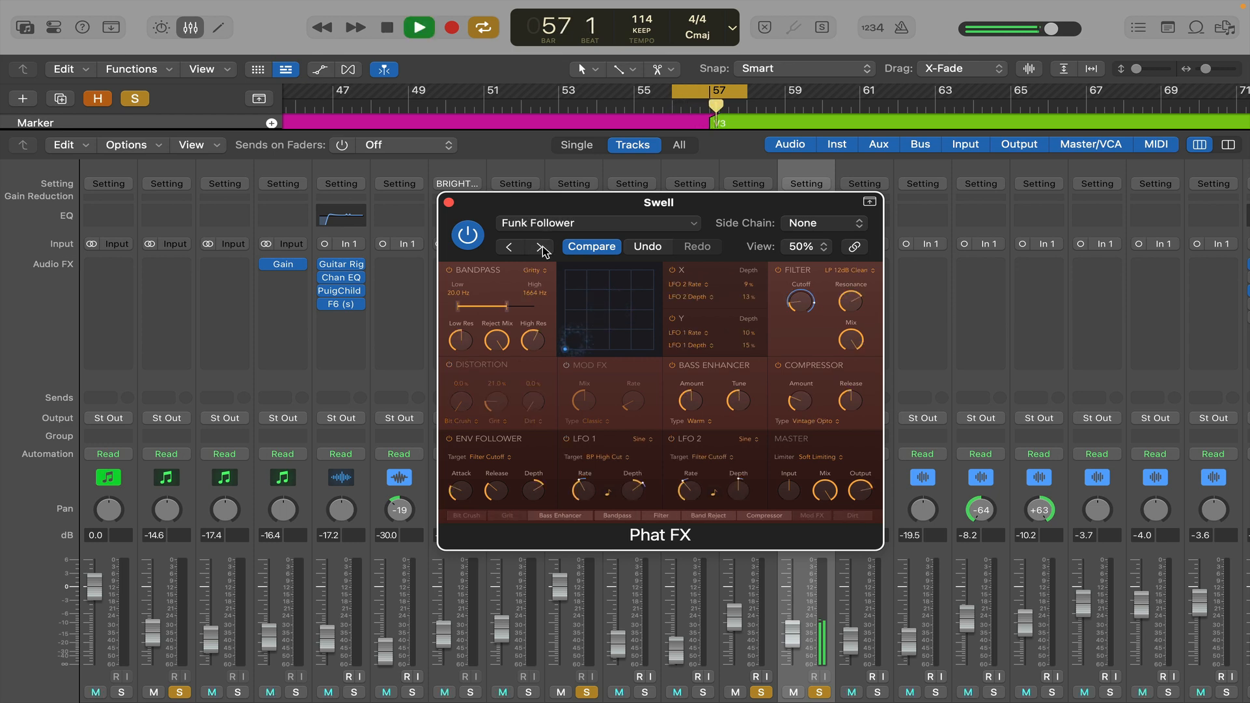
pyautogui.press('space')
pyautogui.click(540, 246)
pyautogui.press('space')
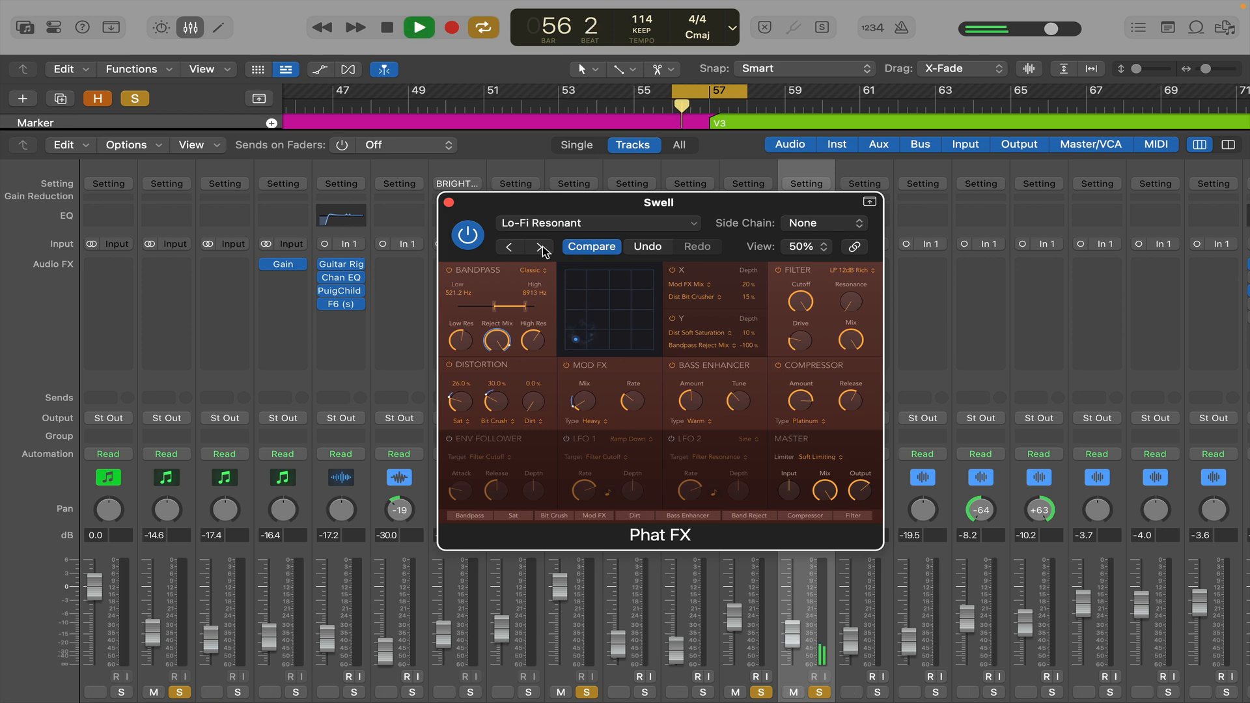
pyautogui.press('space')
# Audition the Phat FX preset Massive Wobbly and load the Filter Punch preset on the Swell track
pyautogui.click(542, 248)
pyautogui.press('space')
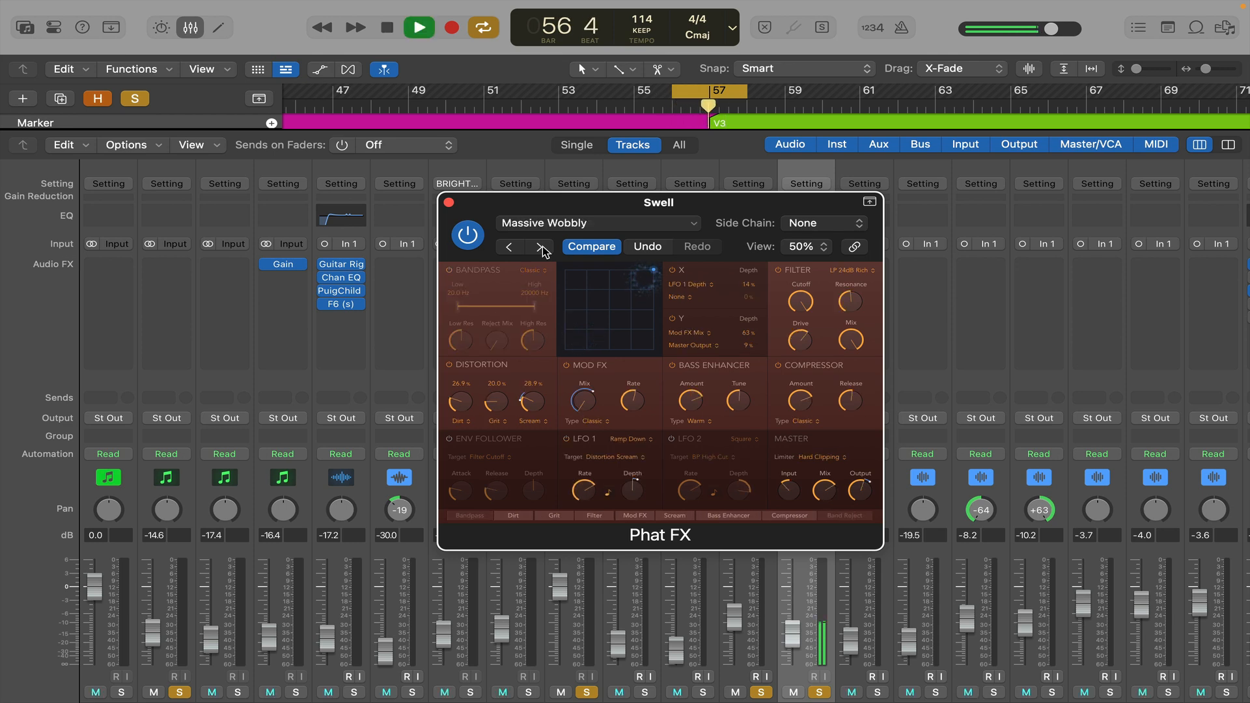
pyautogui.press('space')
pyautogui.click(543, 249)
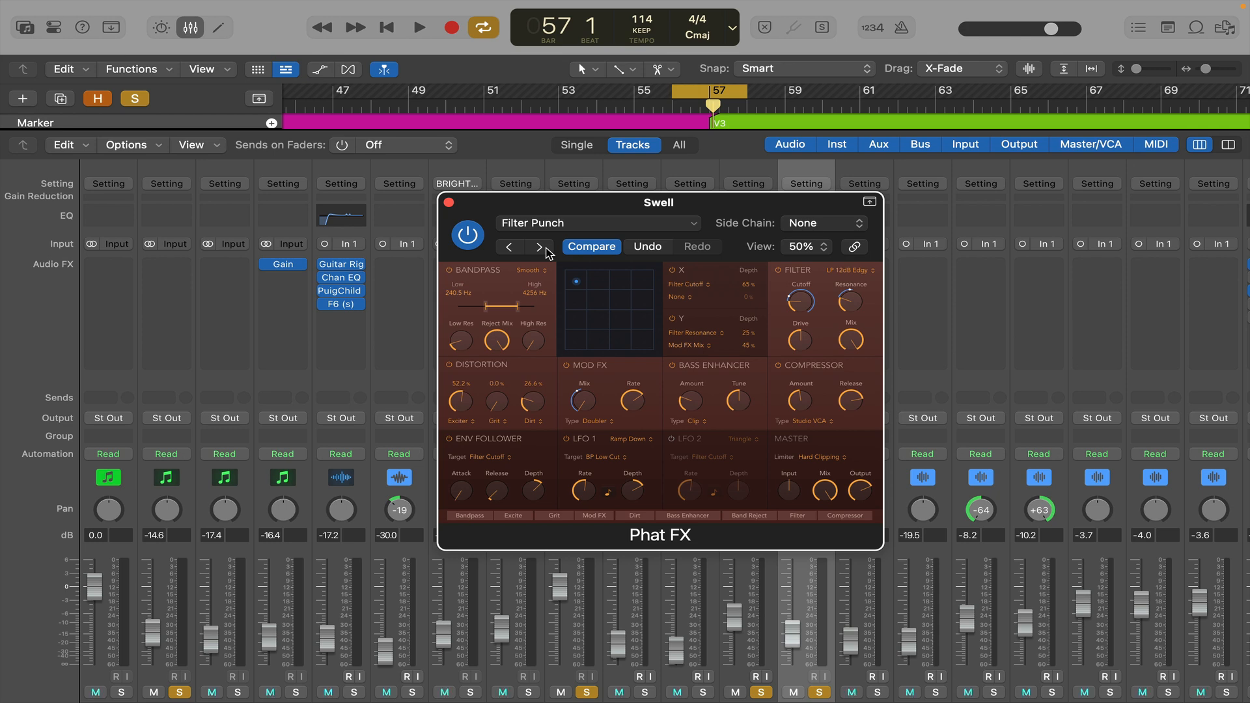
pyautogui.press('space')
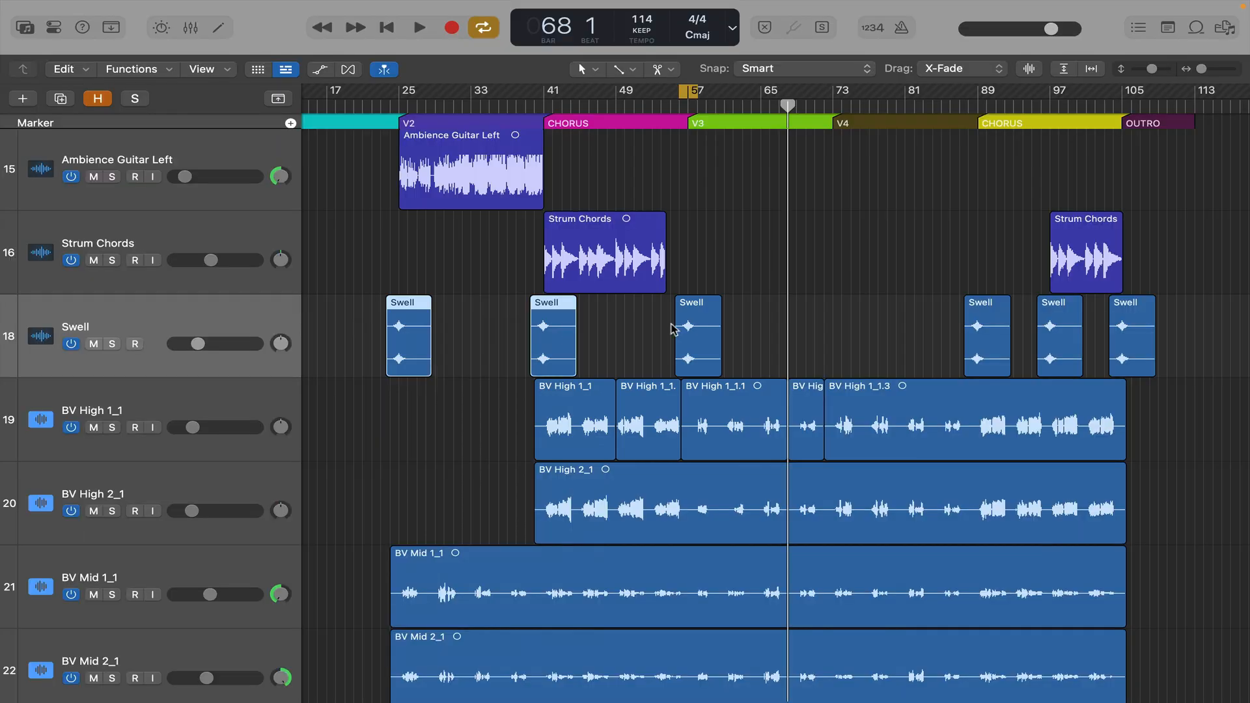
# Mute the first three Swell regions and the second and fourth BV High 1_1 regions, and delete them
pyautogui.click(672, 401)
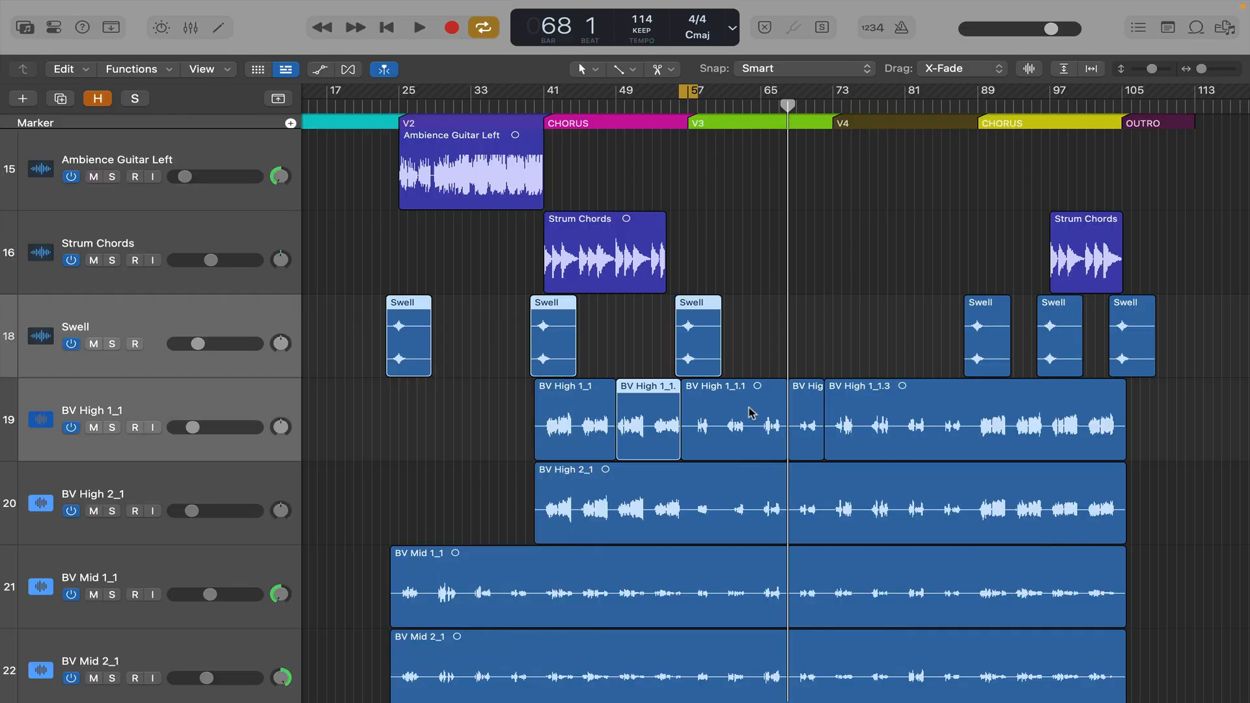
pyautogui.hotkey('ctrl', 'm')
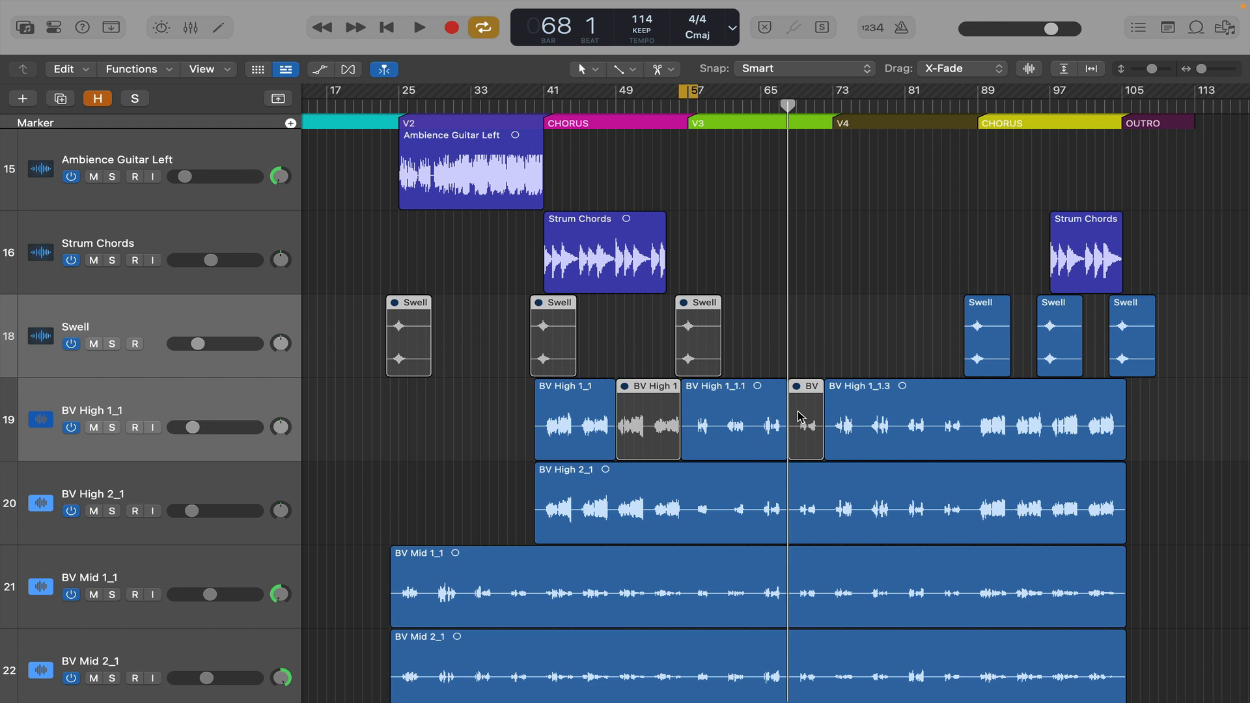
pyautogui.press('Delete')
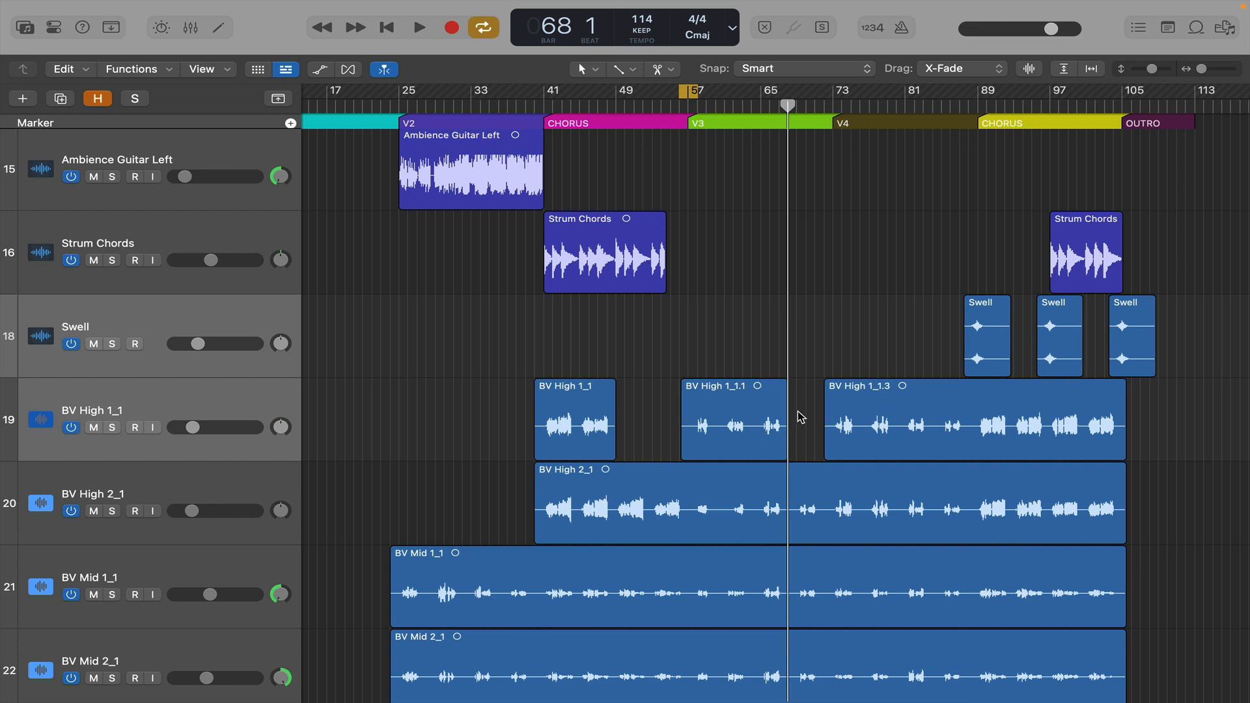